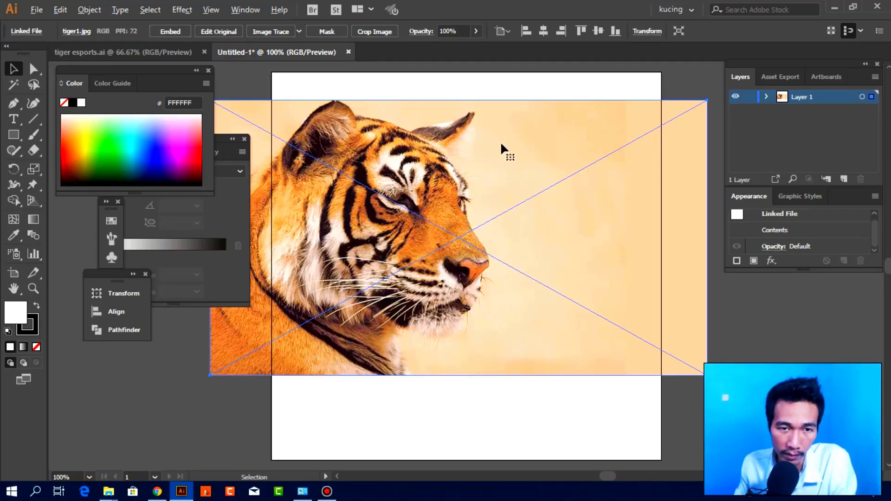
Move the tiger1.jpg photo onto the artboard and embed it.
scroll(536, 146, "left", 3)
scroll(537, 146, "up", 1)
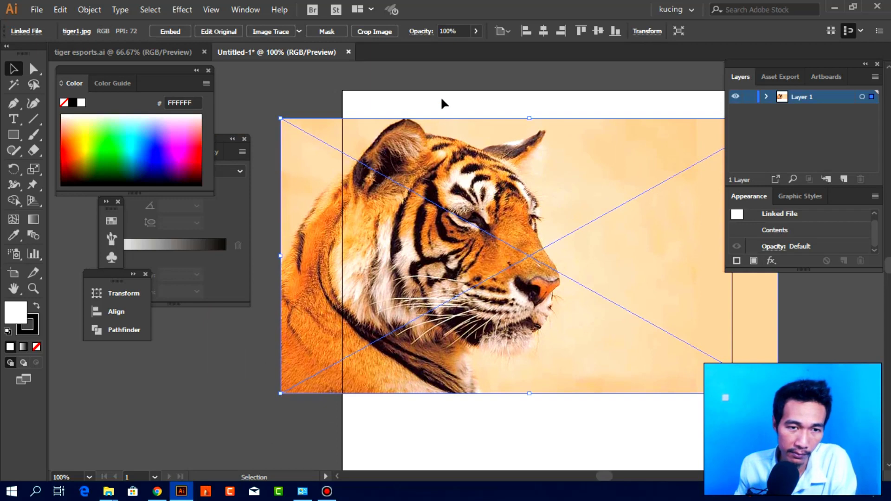
left_click_drag(439, 144, 505, 98)
left_click(504, 97)
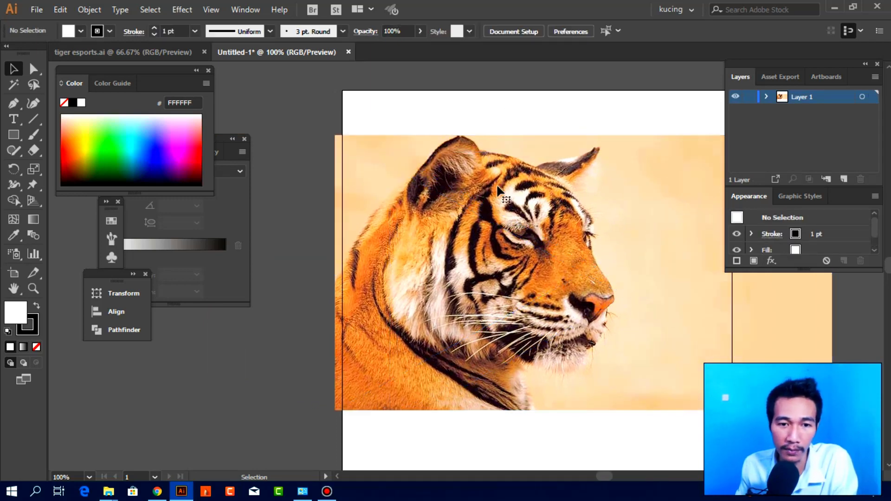
left_click(497, 184)
left_click(170, 31)
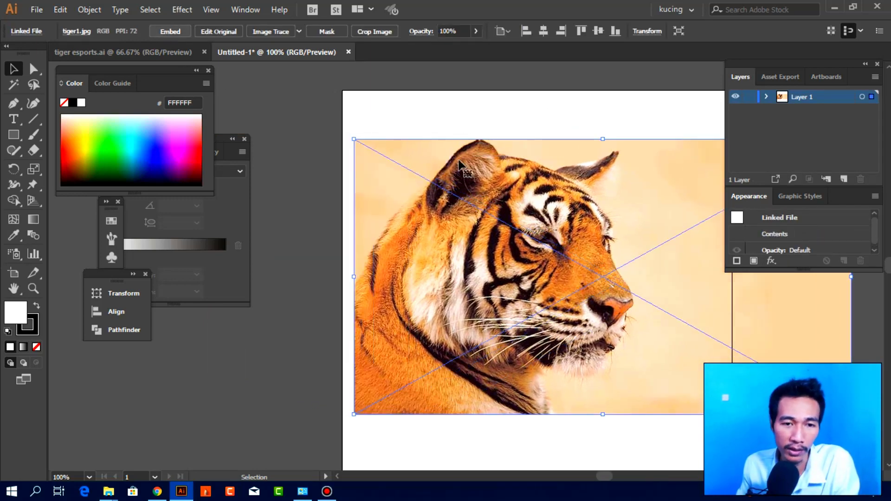
Lock the photo's layer and add a new tracing layer above it.
key("ctrl+shift+a")
key("ctrl+minus")
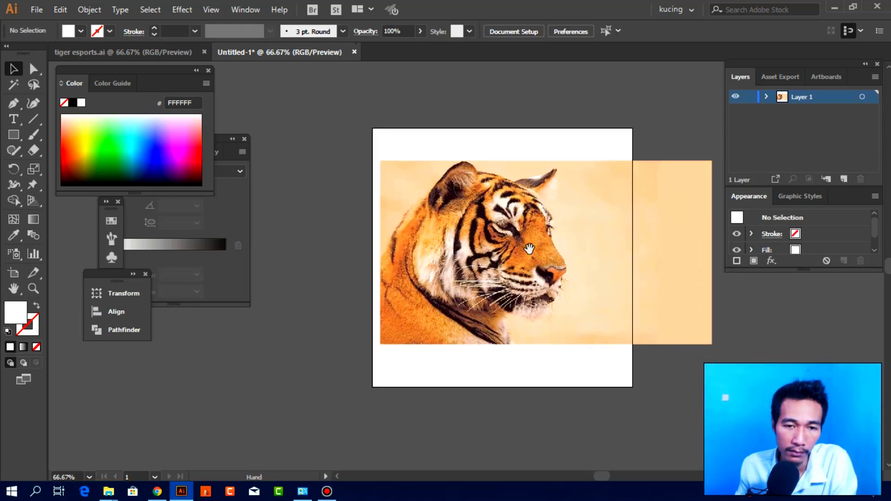
left_click(537, 252)
scroll(537, 252, "up", 1)
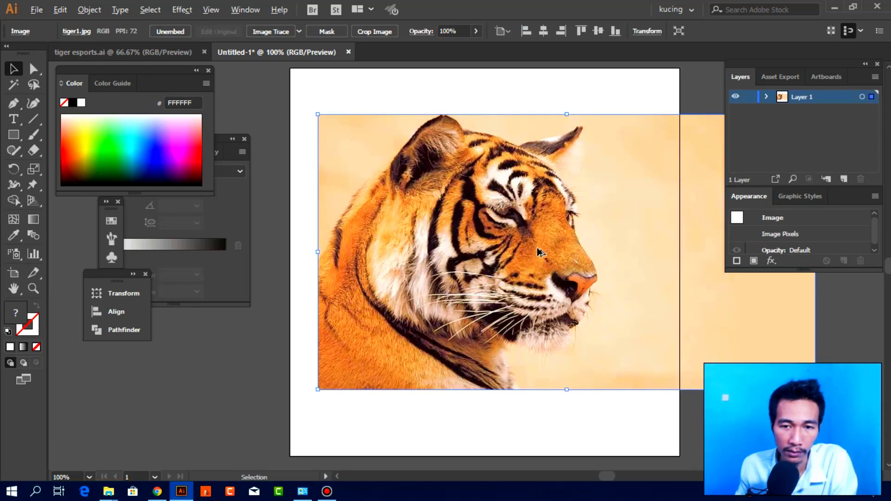
left_click(750, 98)
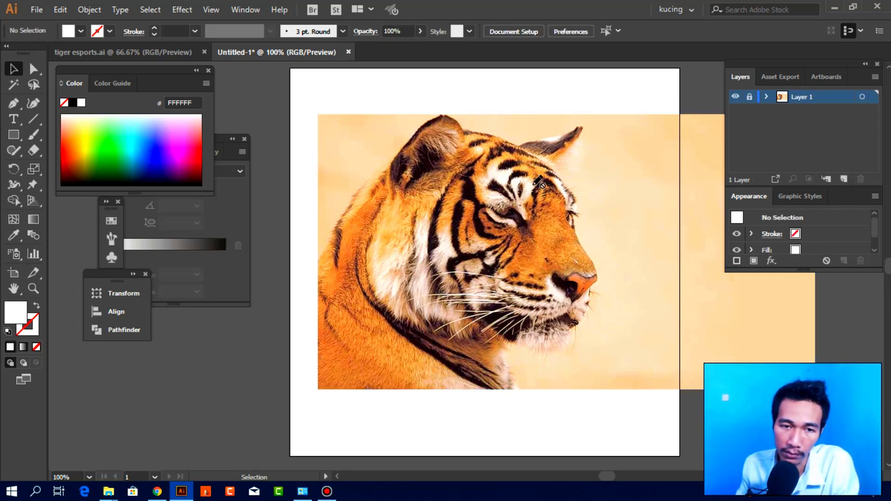
left_click(843, 179)
Start the Pen outline at the nose tip and curve it up the nose bridge to the forehead.
scroll(534, 261, "up", 1)
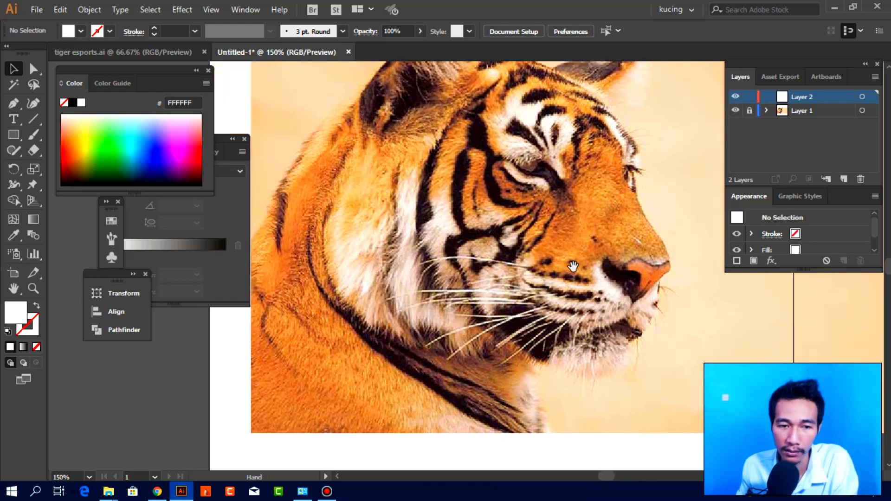
left_click(13, 106)
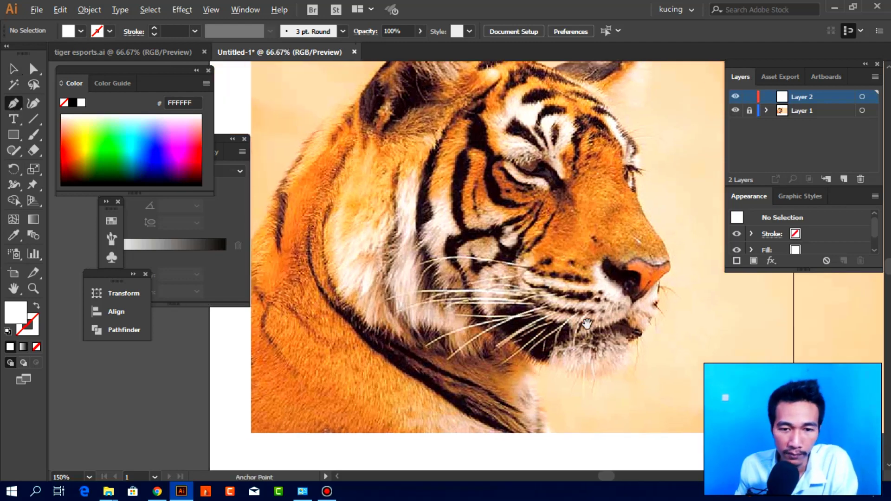
scroll(577, 350, "down", 1)
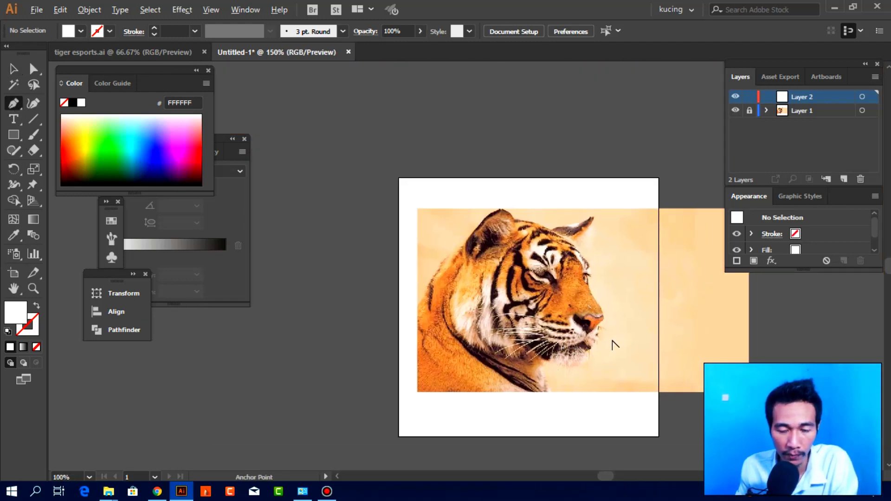
scroll(615, 345, "up", 1)
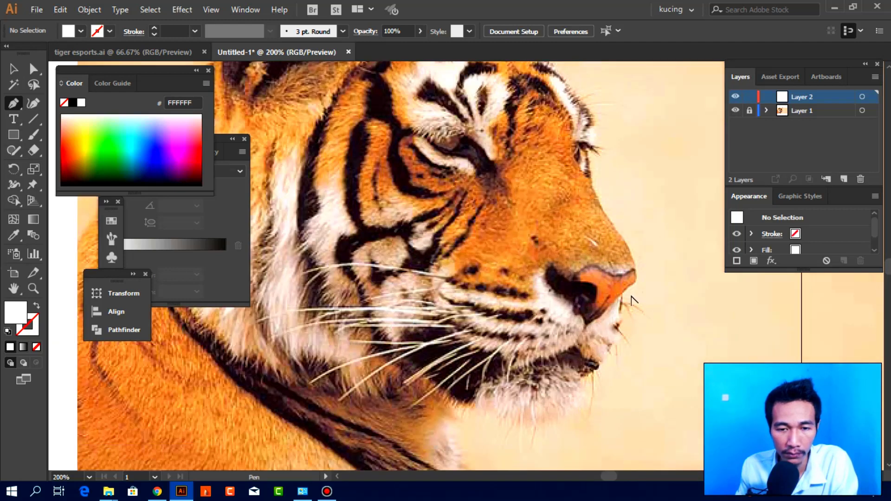
scroll(629, 300, "up", 2)
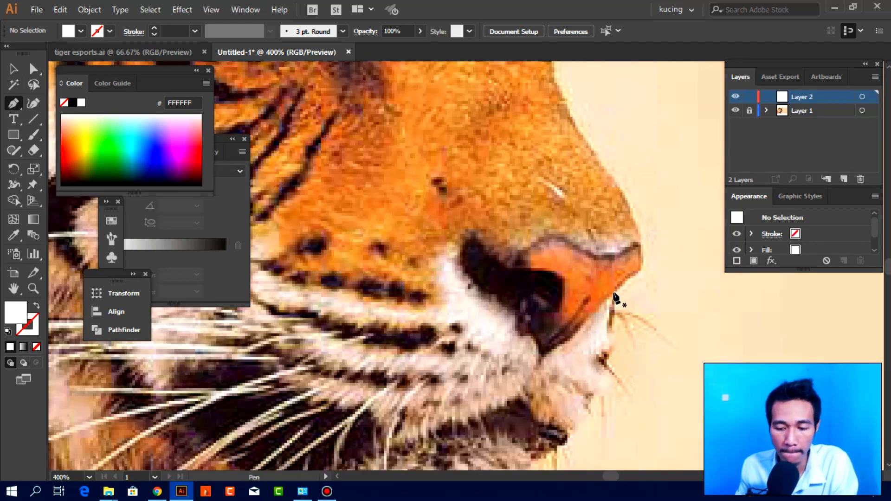
left_click(640, 271)
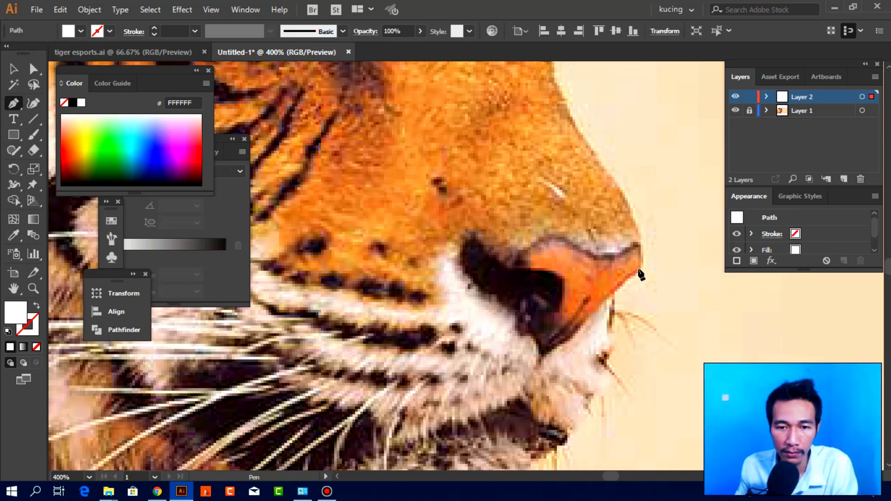
left_click_drag(594, 150, 628, 255)
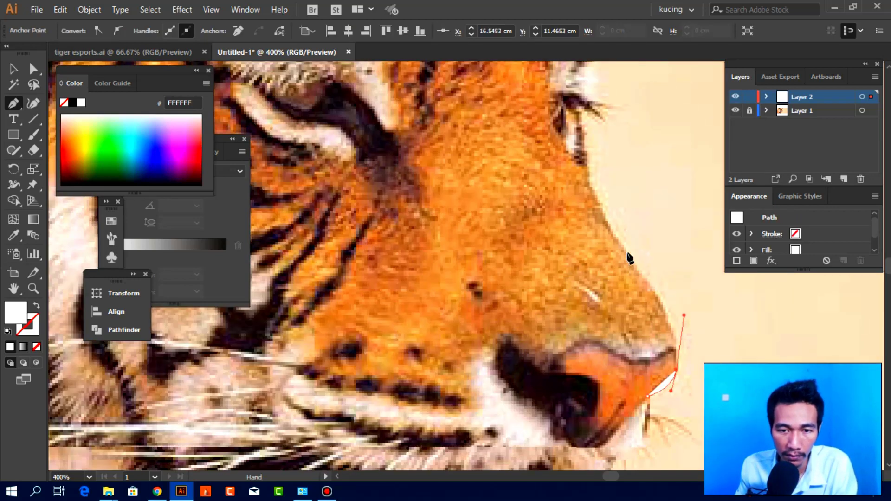
left_click_drag(634, 322, 673, 451)
left_click_drag(630, 299, 632, 249)
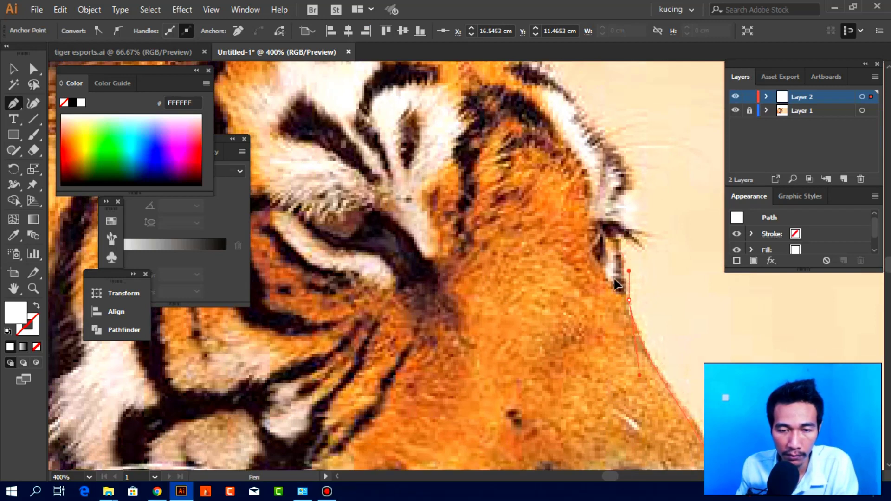
left_click_drag(620, 241, 634, 198)
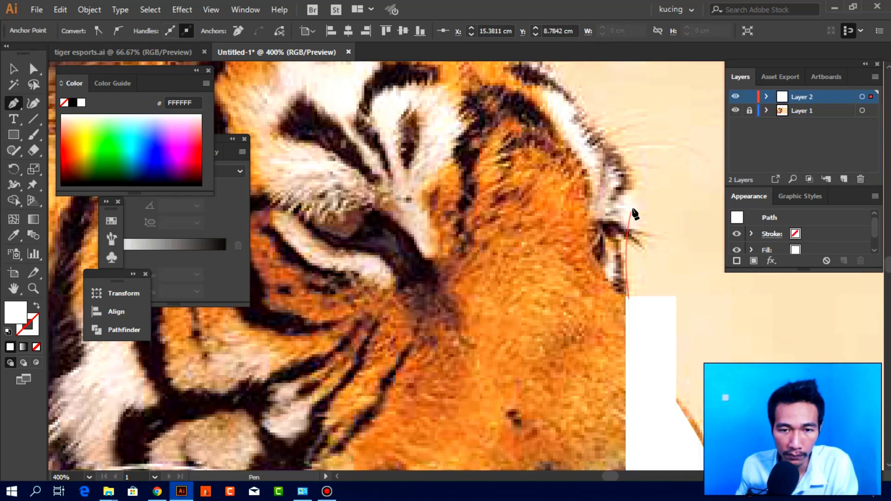
Continue the outline over the right ear tip, the head top and the left ear, toward the neck.
scroll(671, 241, "down", 1)
scroll(673, 259, "down", 1)
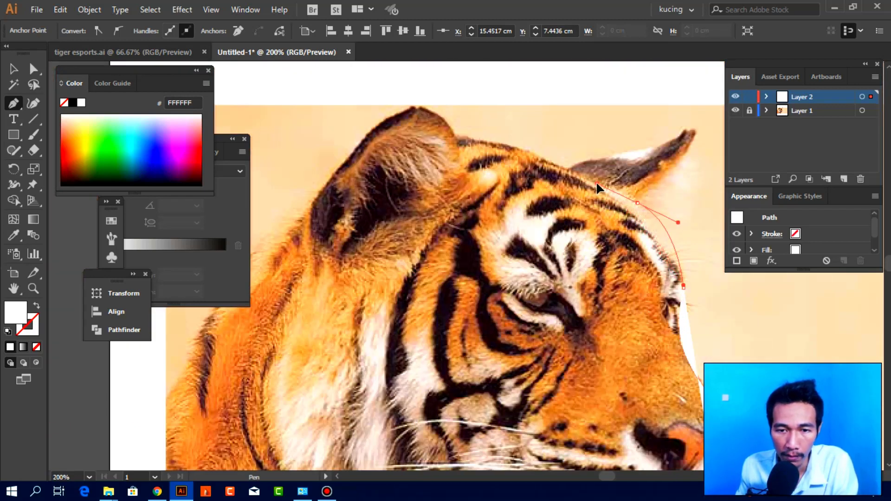
mouse_move(638, 203)
left_mouse_down()
mouse_move(652, 214)
mouse_move(637, 195)
left_mouse_up()
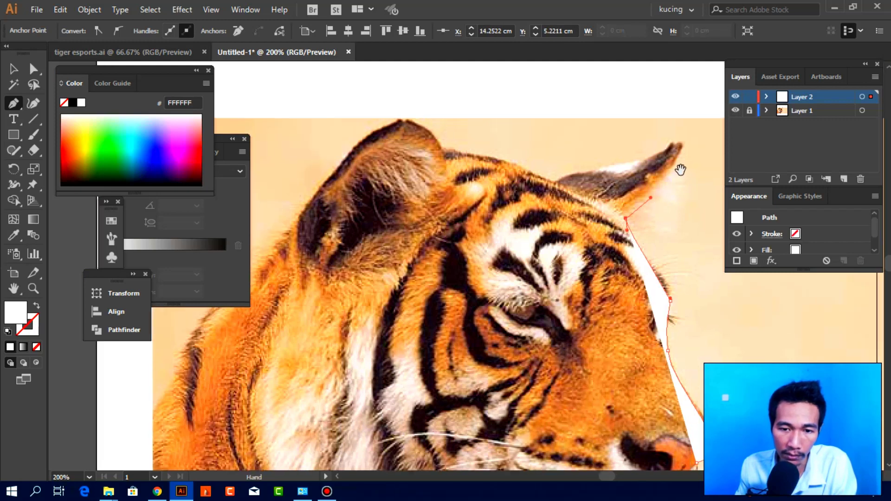
left_click_drag(694, 166, 679, 181)
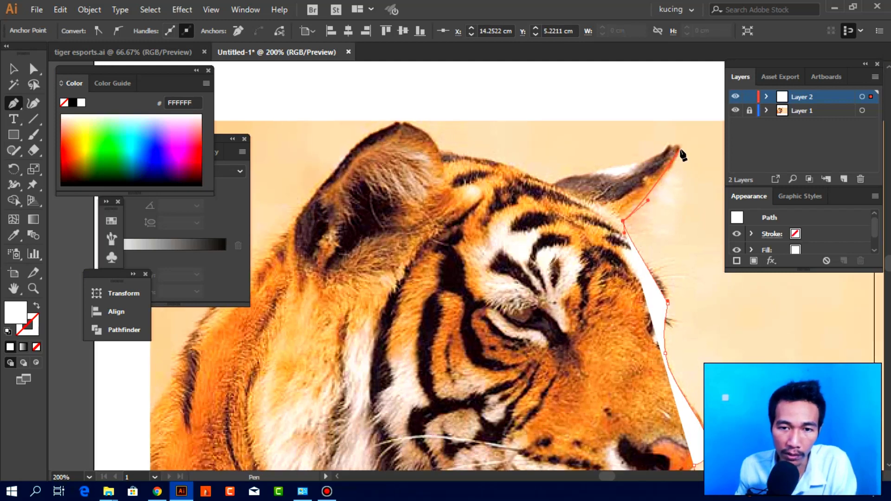
left_click_drag(683, 147, 681, 120)
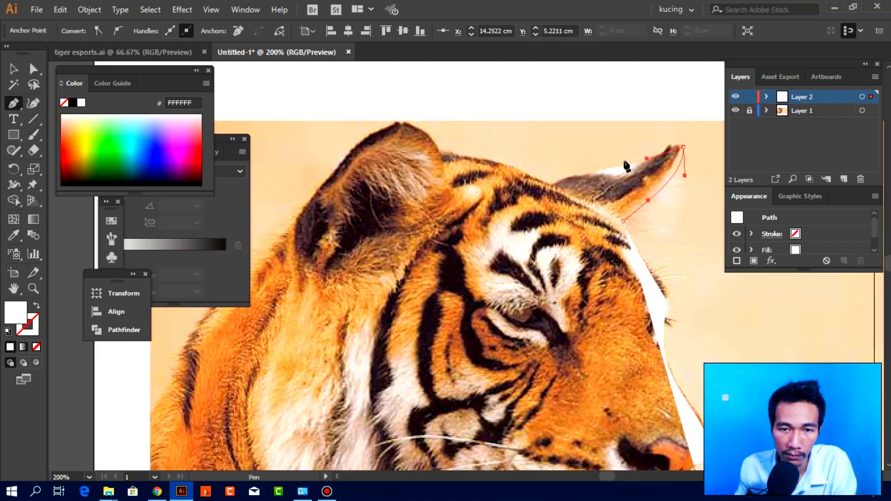
left_click_drag(552, 185, 524, 215)
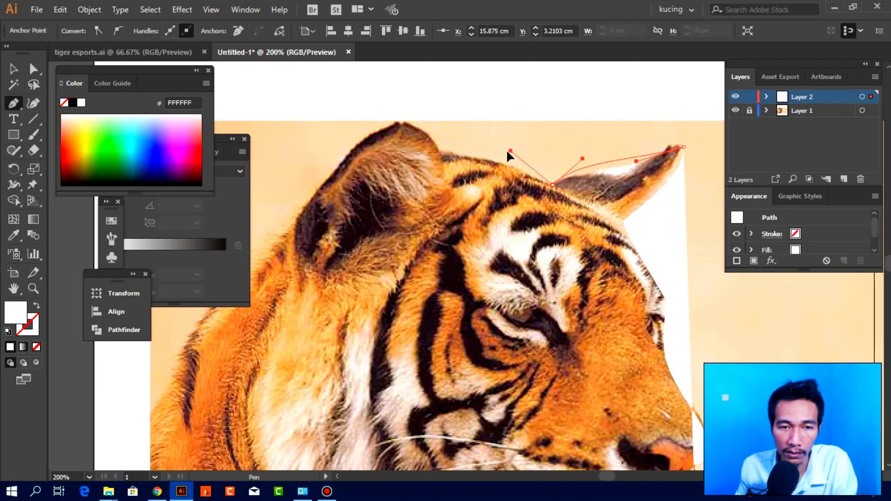
mouse_move(450, 170)
left_mouse_down()
mouse_move(520, 153)
mouse_move(514, 114)
left_mouse_up()
left_click(491, 109)
left_click_drag(402, 206, 324, 260)
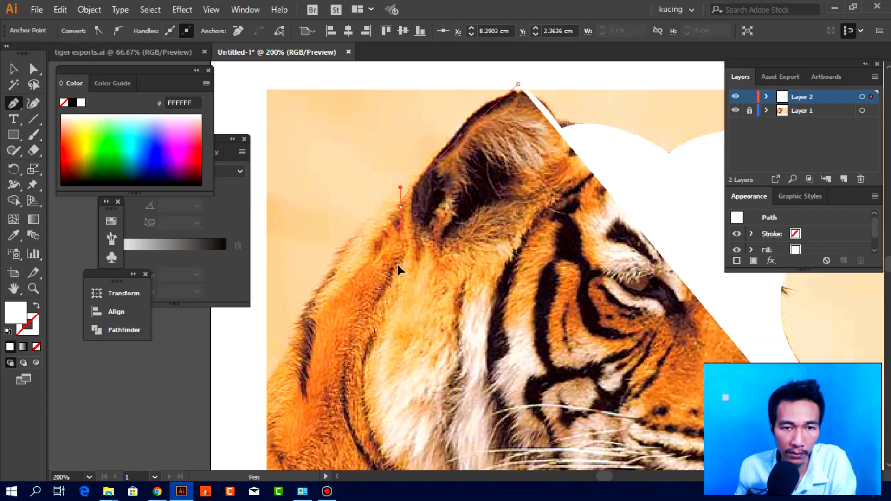
scroll(320, 336, "down", 5)
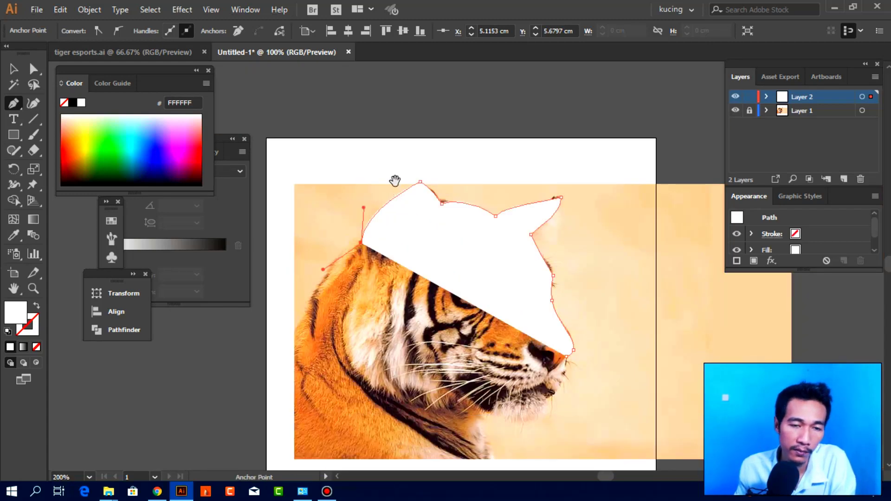
left_click_drag(396, 178, 469, 58)
scroll(402, 195, "up", 4)
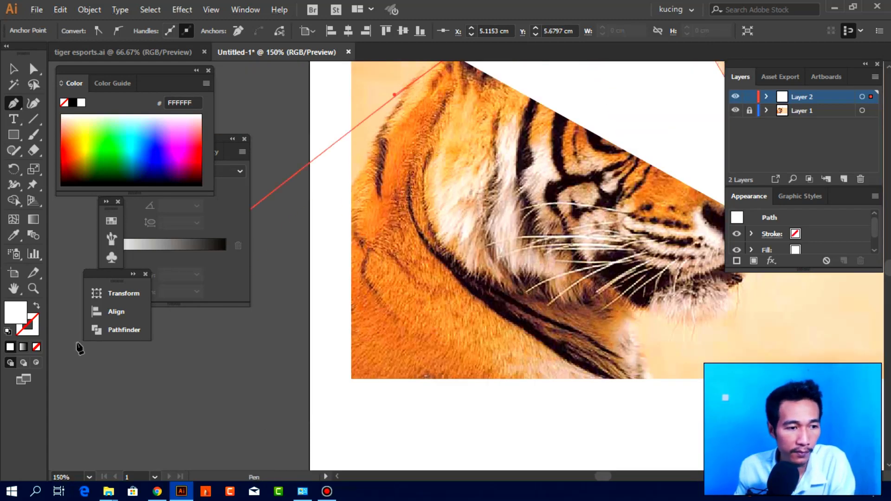
Show the path as an unfilled white line and trace points along the dark neck stripe.
key("shift+x")
left_click_drag(398, 195, 400, 226)
left_click_drag(411, 245, 429, 279)
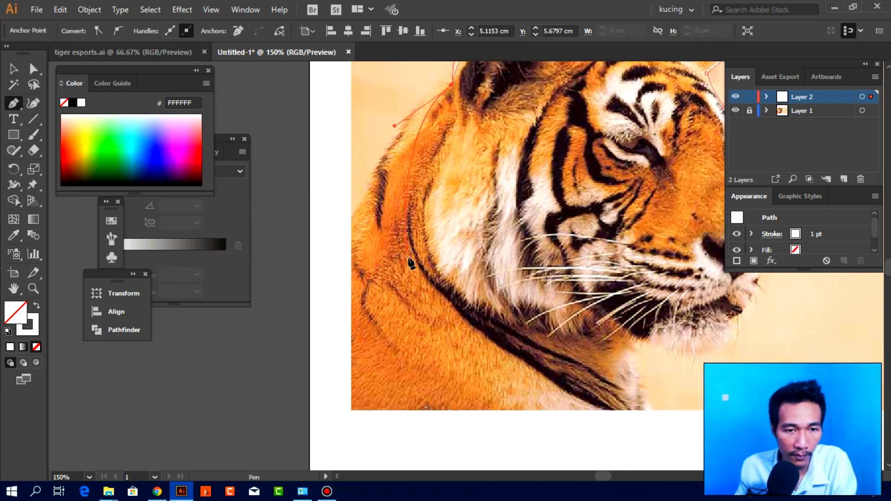
left_click(441, 284)
left_click(472, 324)
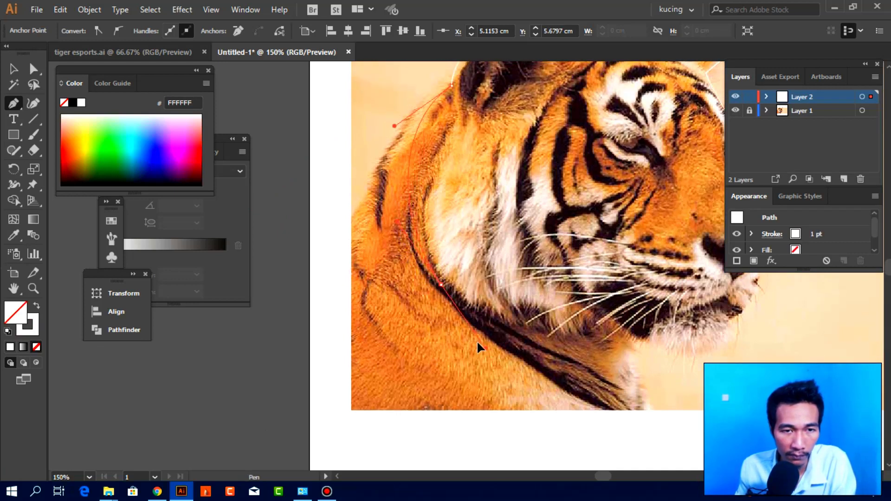
key("ctrl+z")
mouse_move(441, 284)
left_mouse_down()
mouse_move(442, 227)
mouse_move(482, 165)
left_mouse_up()
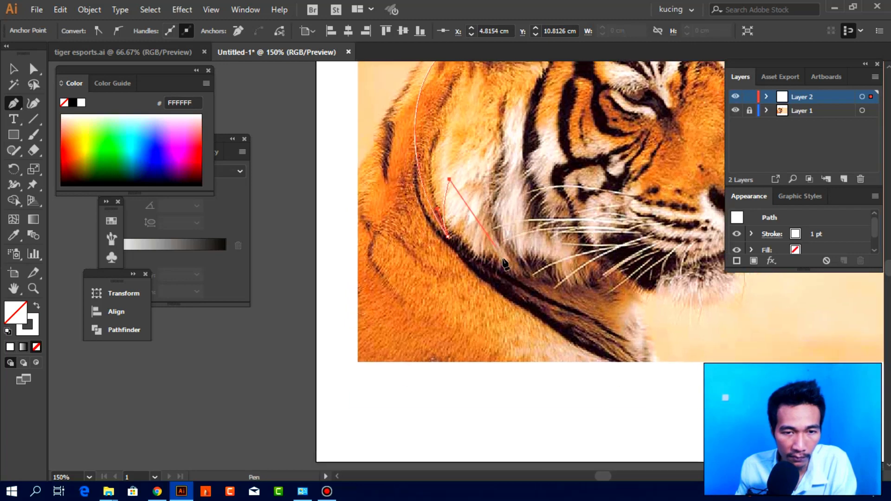
mouse_move(503, 292)
left_mouse_down()
mouse_move(528, 260)
mouse_move(530, 227)
left_mouse_up()
left_click_drag(579, 282, 463, 271)
scroll(464, 271, "up", 1)
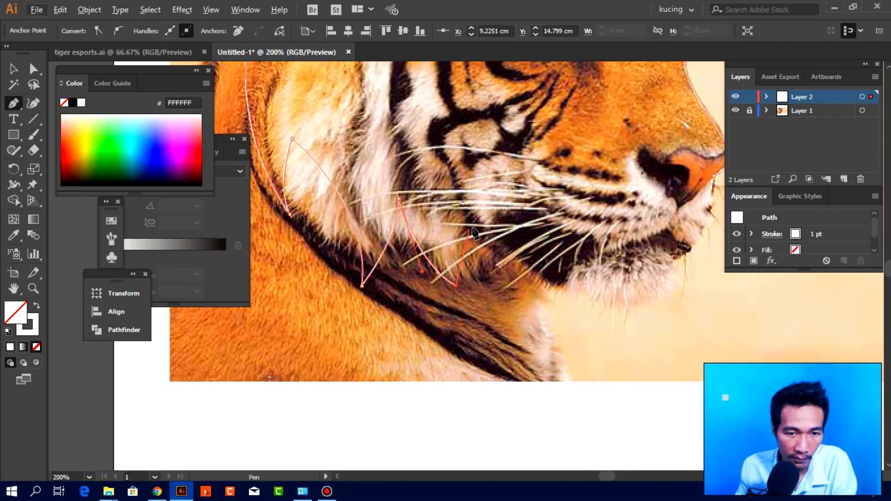
key("ctrl+z")
Redraw the jagged fur spikes along the cheek ruff and jawline toward the chin.
left_click_drag(395, 192, 423, 253)
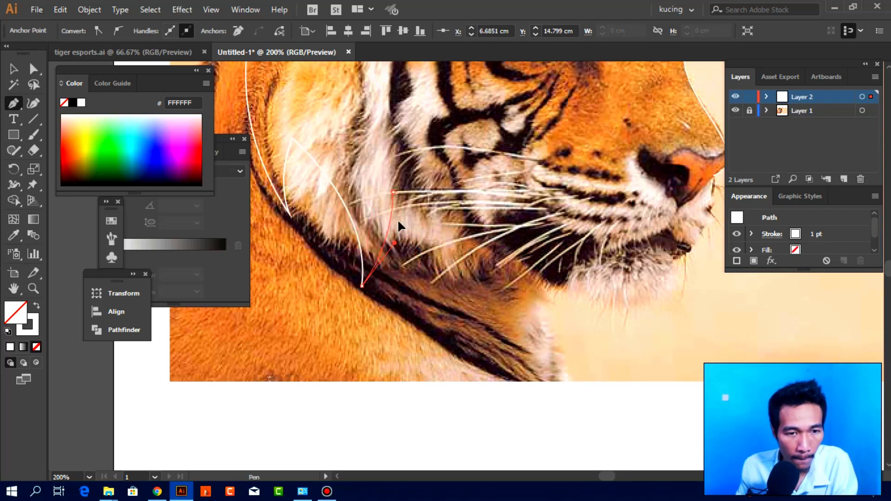
key("ctrl+z")
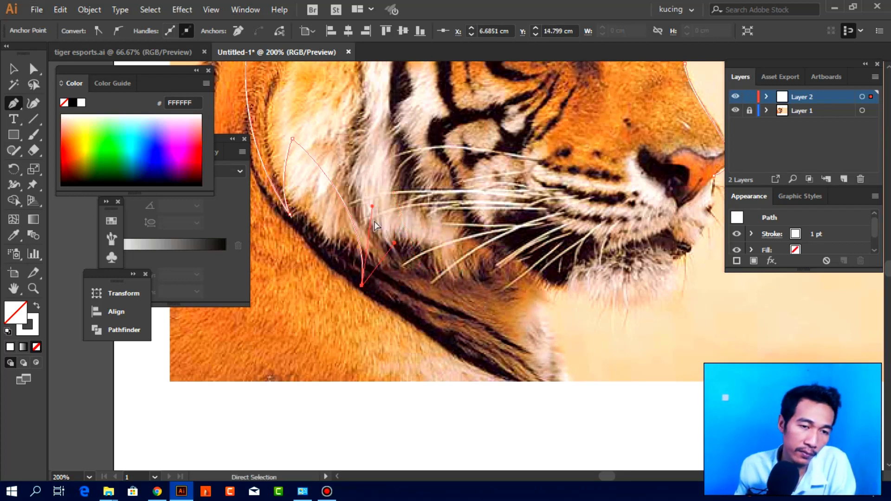
key("ctrl+z")
left_click_drag(318, 236, 386, 262)
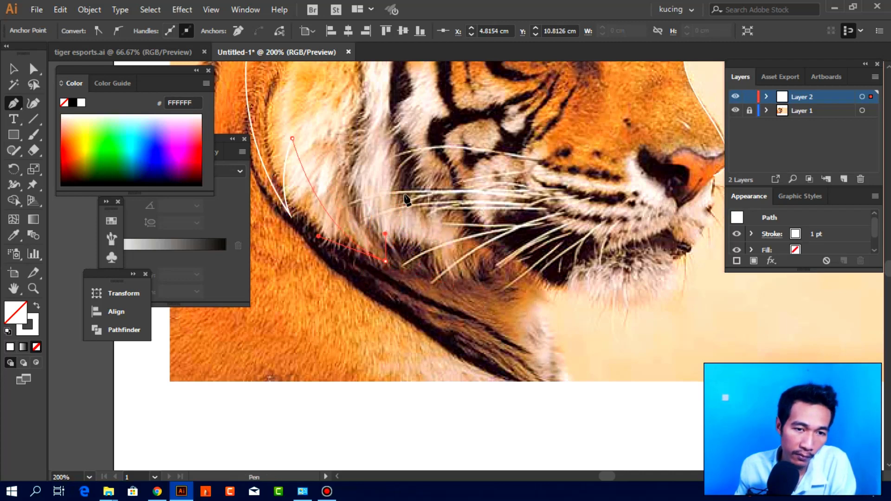
left_click_drag(415, 191, 444, 194)
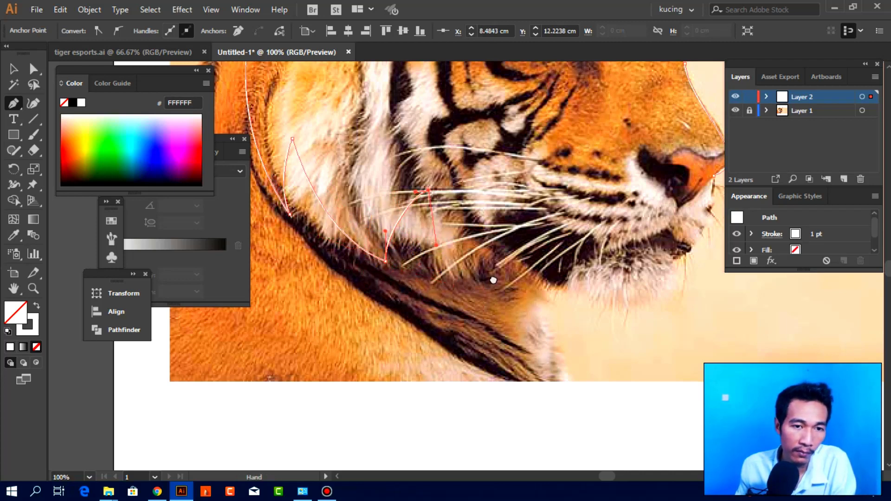
scroll(490, 274, "down", 3)
scroll(490, 274, "up", 3)
left_click_drag(421, 178, 385, 166)
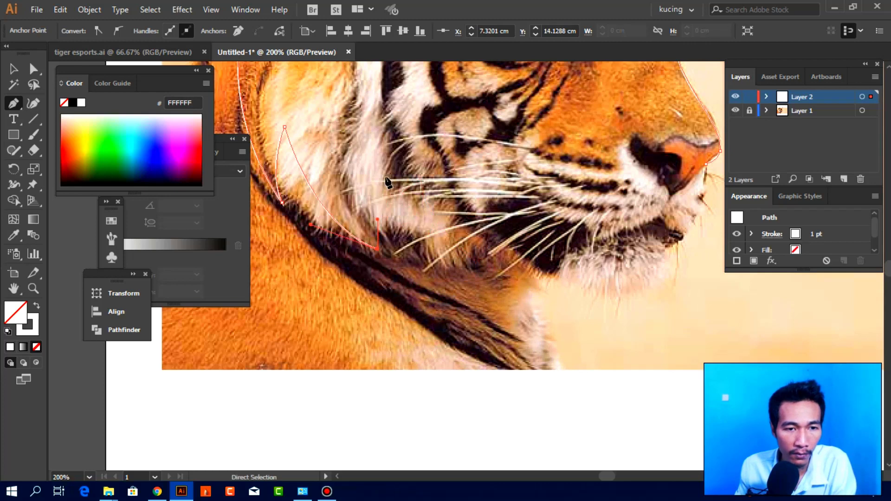
mouse_move(399, 240)
left_mouse_down()
mouse_move(448, 269)
mouse_move(449, 261)
left_mouse_up()
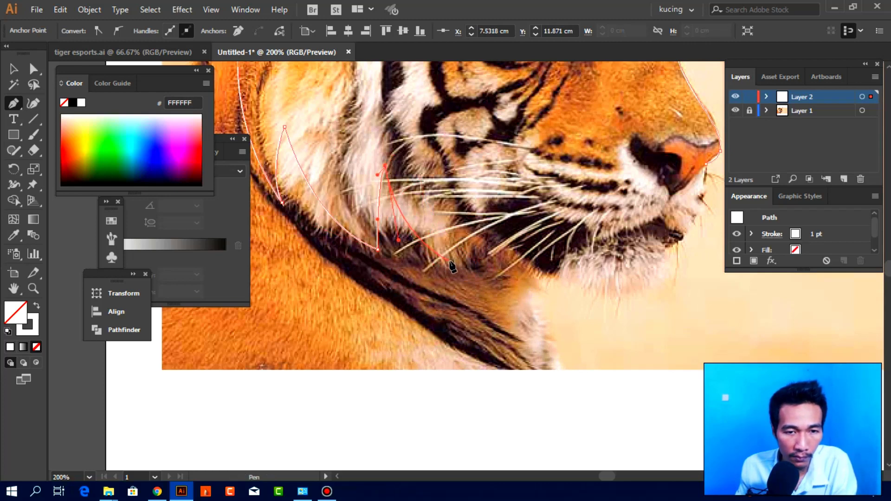
left_click_drag(465, 216, 482, 241)
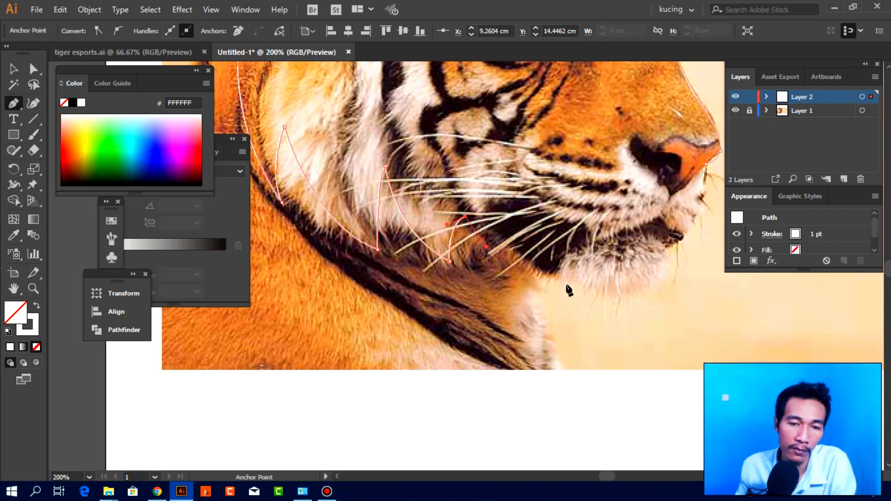
scroll(567, 291, "down", 3)
scroll(567, 290, "up", 2)
left_click(520, 267)
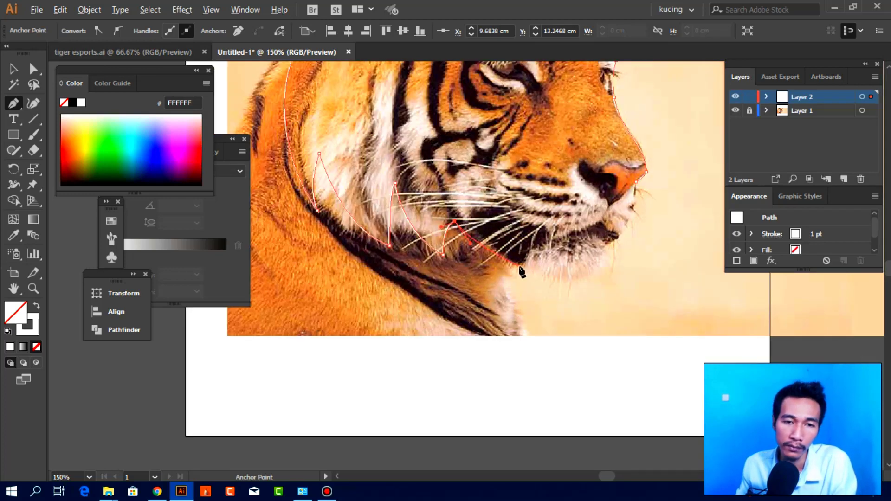
scroll(597, 318, "up", 4)
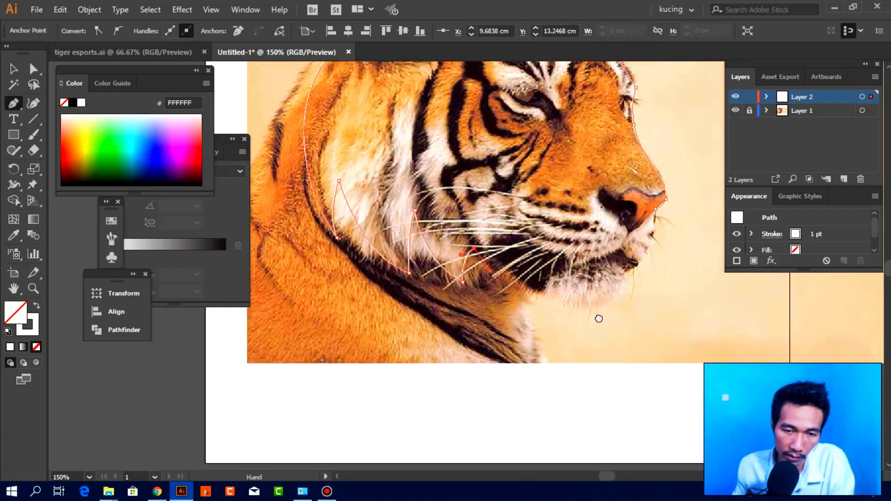
scroll(597, 319, "left", 3)
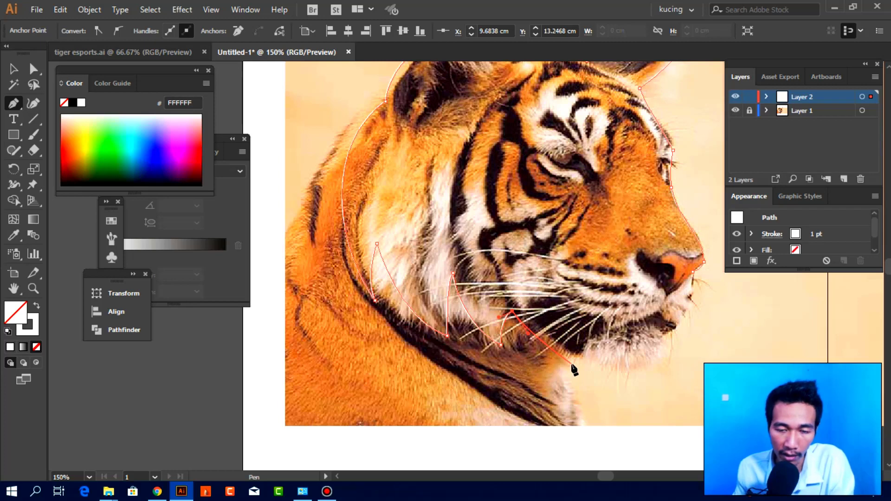
Extend the outline down the neck and back up to a chin point under the mouth.
key("alt")
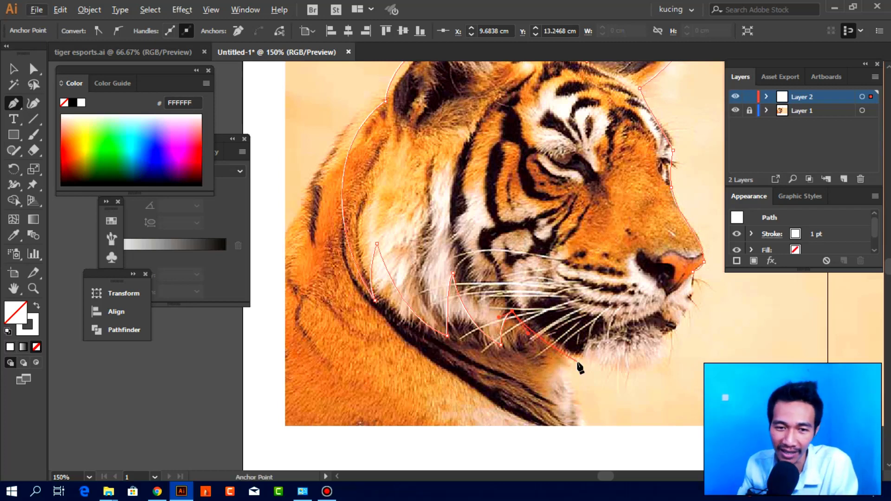
left_click_drag(561, 314, 537, 264)
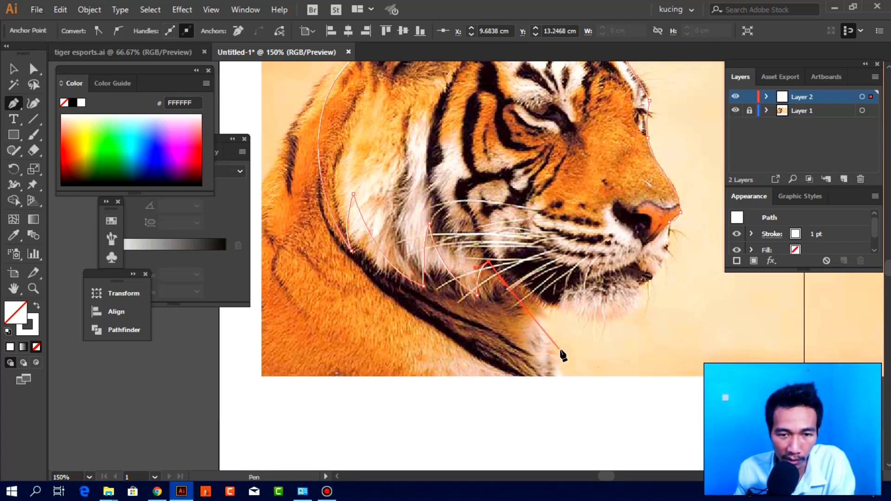
key("ctrl+z")
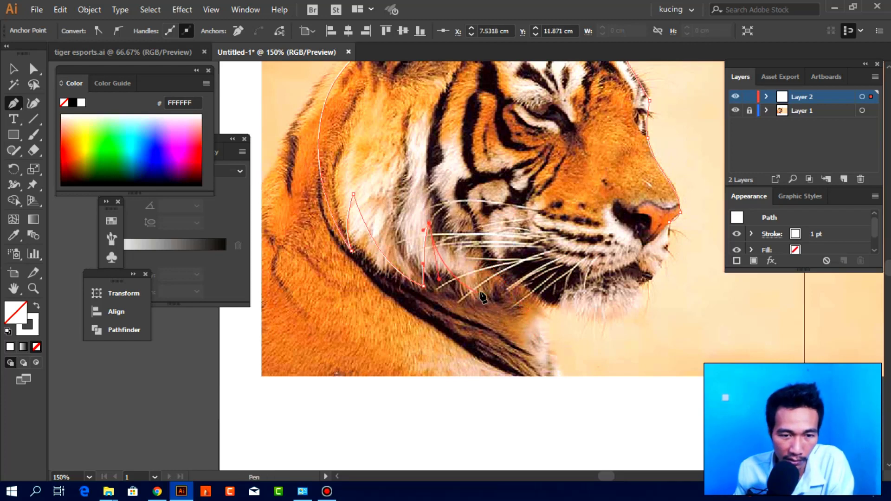
left_click_drag(489, 291, 496, 291)
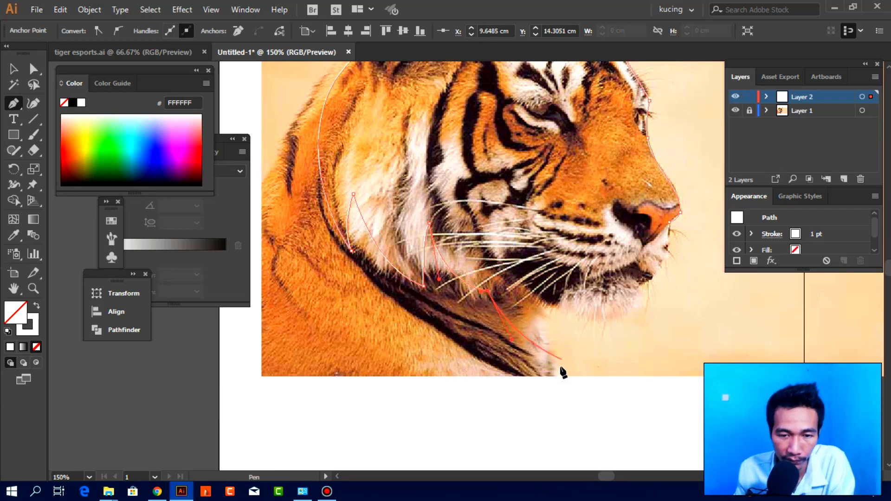
left_click_drag(577, 358, 607, 359)
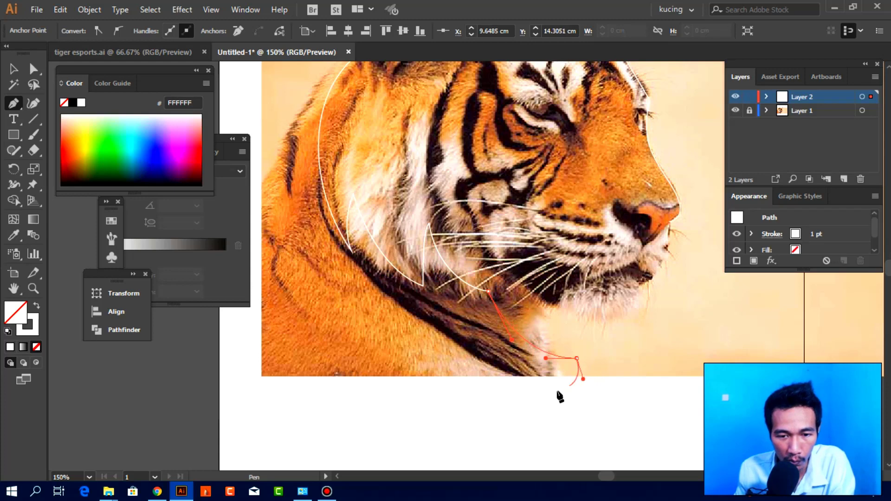
left_click_drag(556, 391, 581, 325)
scroll(580, 349, "right", 2)
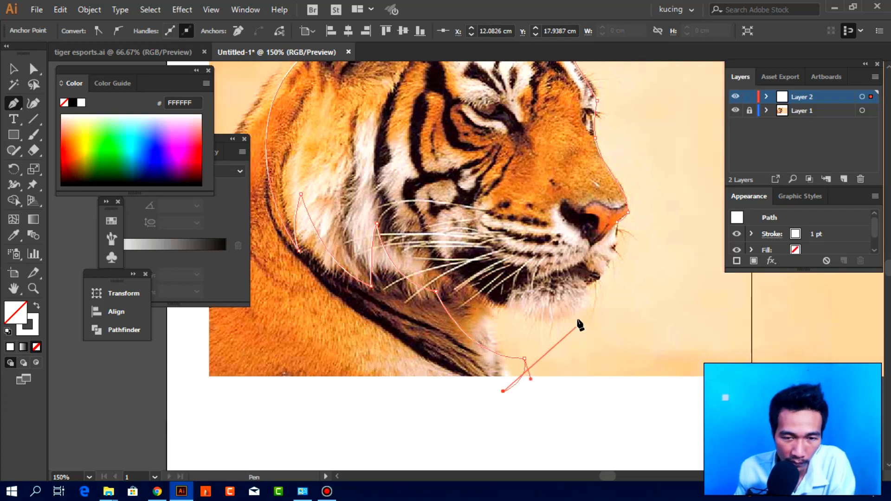
left_click_drag(578, 312, 582, 269)
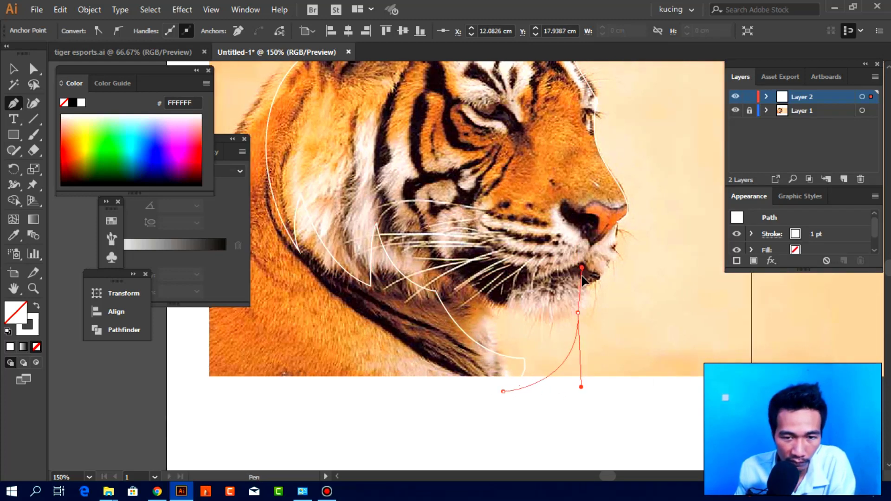
scroll(587, 307, "up", 1)
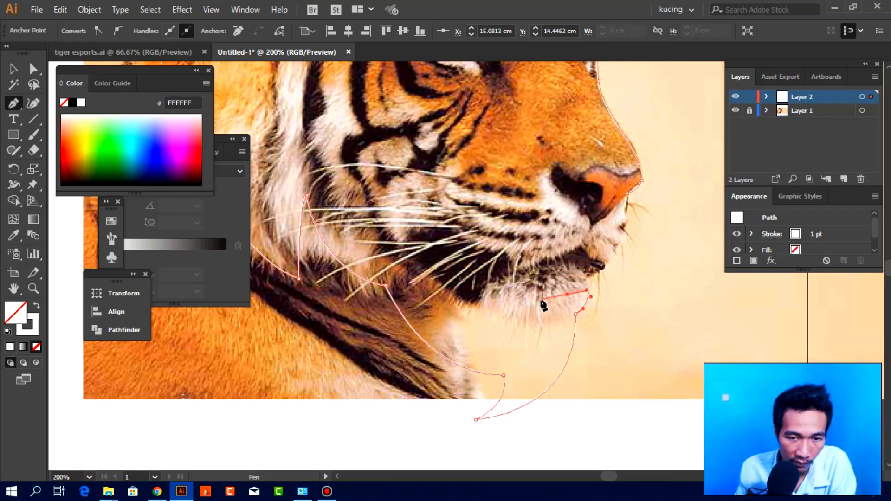
mouse_move(534, 300)
left_mouse_down()
mouse_move(519, 287)
mouse_move(532, 271)
left_mouse_up()
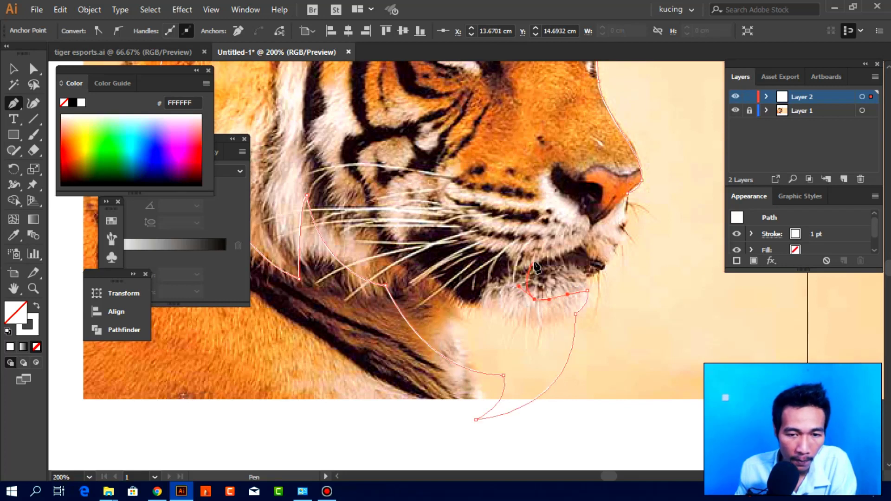
key("ctrl+z")
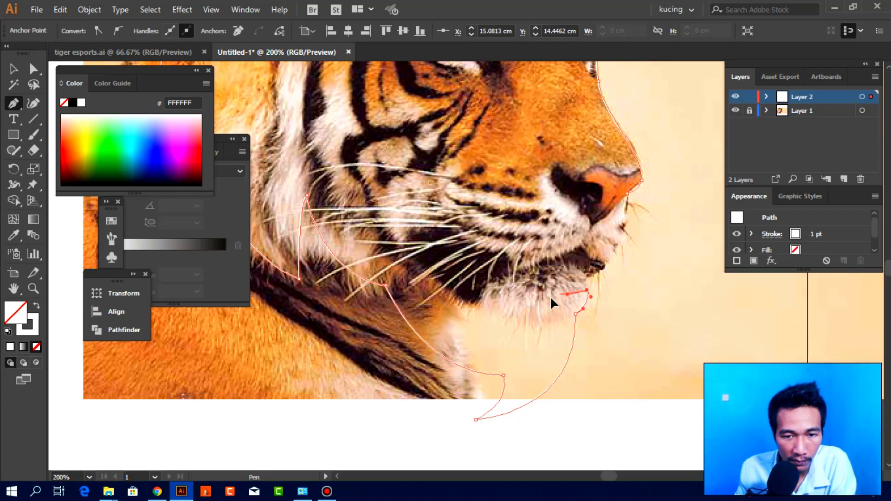
mouse_move(559, 293)
left_mouse_down()
mouse_move(562, 273)
mouse_move(633, 238)
left_mouse_up()
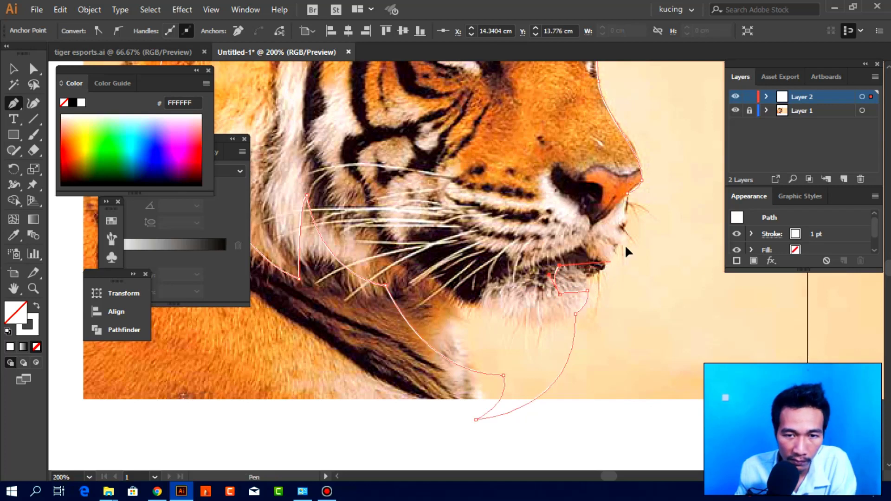
Close the outline at the nose and select the finished head shape.
left_click(627, 190)
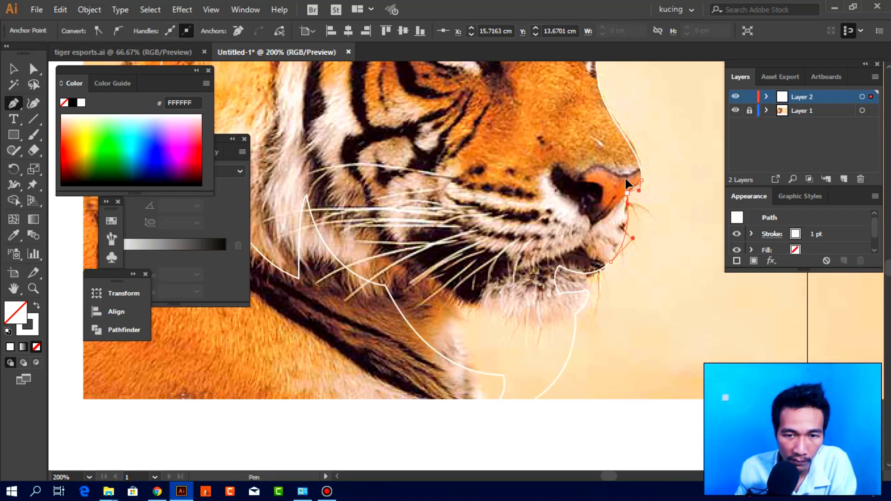
scroll(626, 182, "down", 3, "alt")
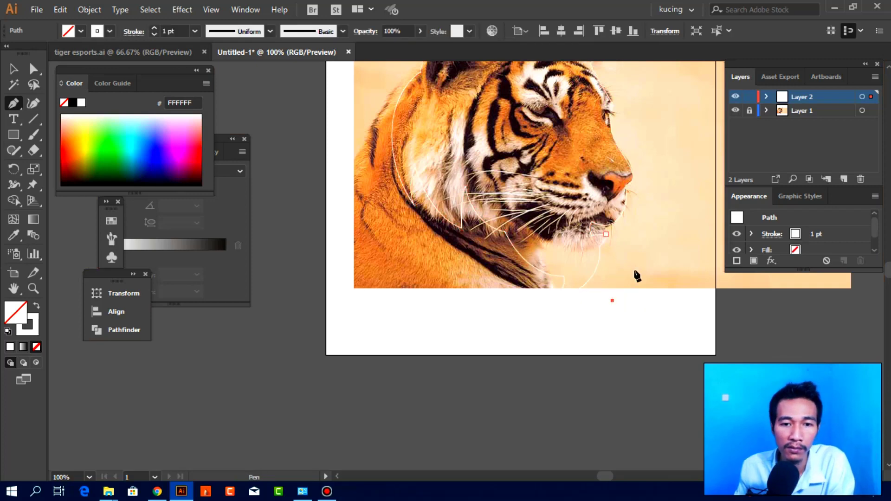
key("ctrl+plus")
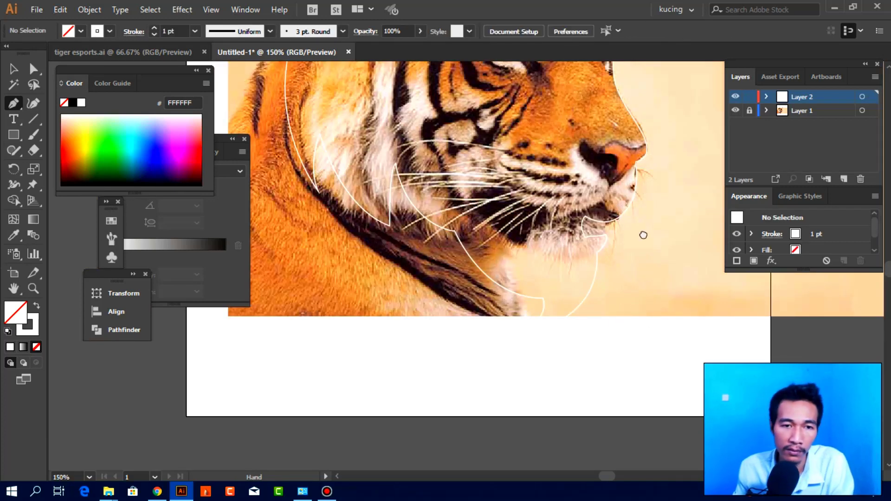
left_click_drag(643, 235, 675, 360)
left_click(14, 69)
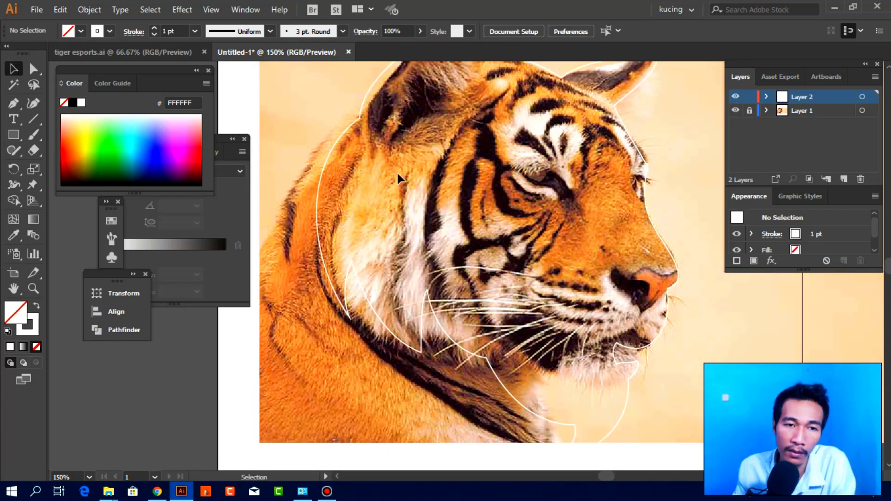
mouse_move(397, 172)
left_mouse_down()
mouse_move(433, 213)
mouse_move(479, 214)
left_mouse_up()
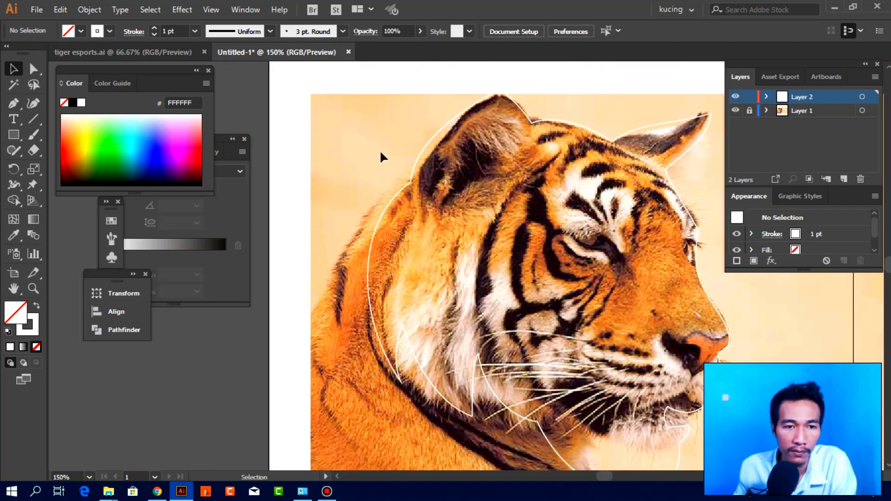
mouse_move(374, 128)
left_mouse_down()
mouse_move(453, 190)
mouse_move(455, 204)
left_mouse_up()
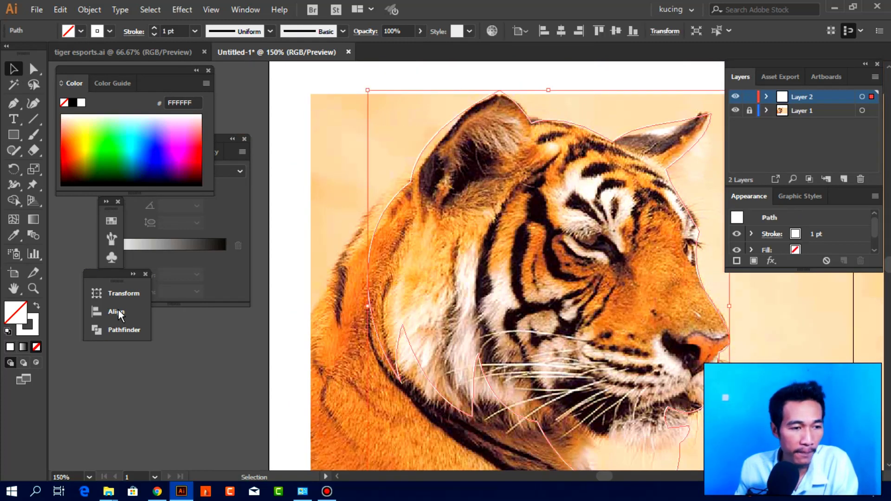
Fill the head shape with dark red #3D0000 and remove its stroke.
left_click(36, 305)
double_click(20, 312)
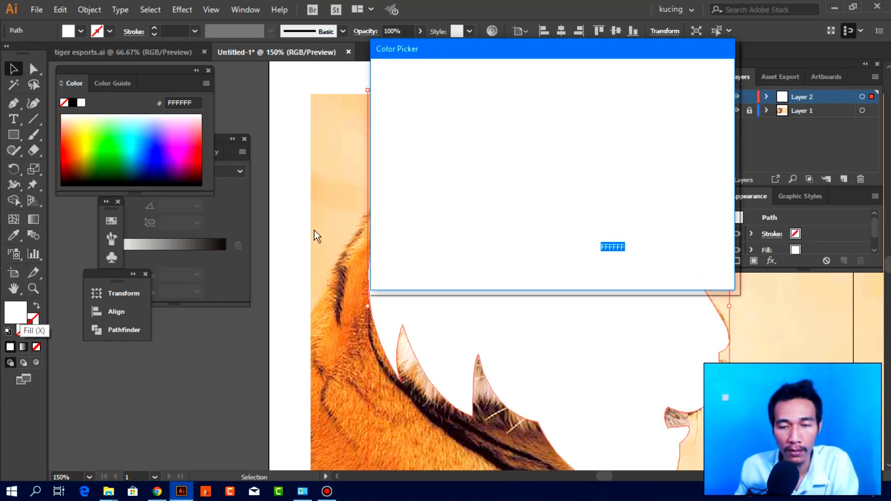
left_click(547, 216)
left_click_drag(555, 210, 554, 210)
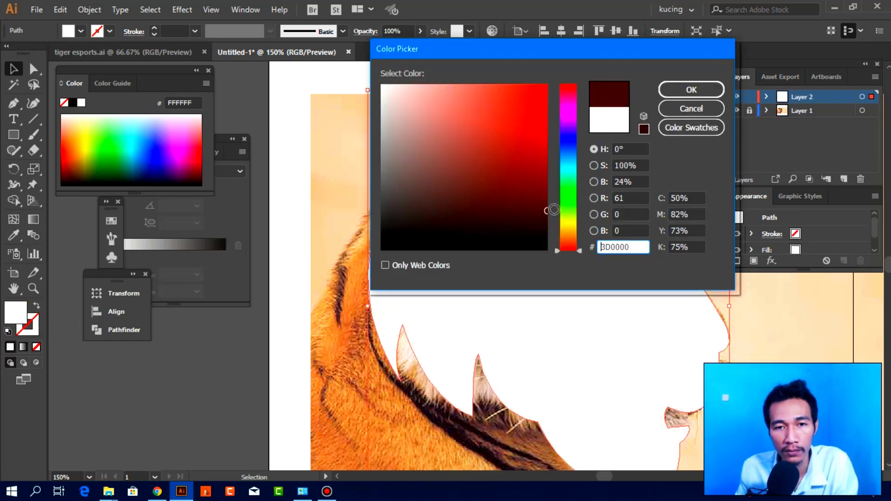
key("Return")
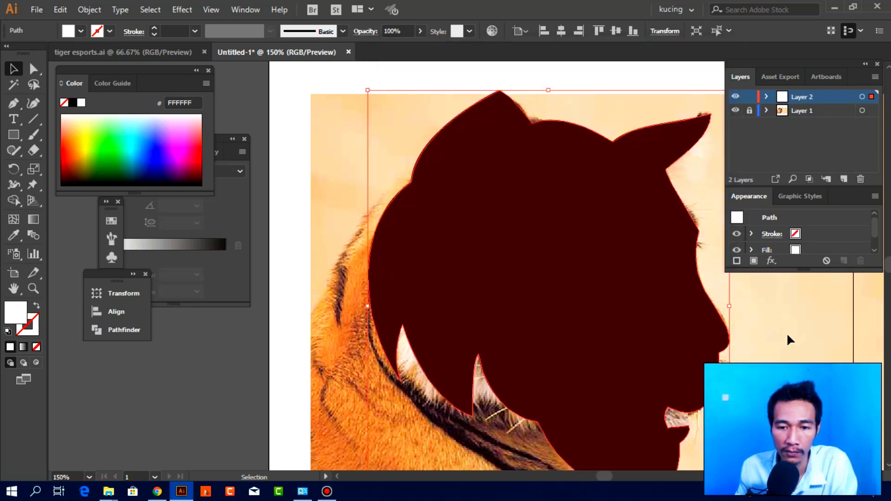
left_click(724, 329)
left_click(567, 214)
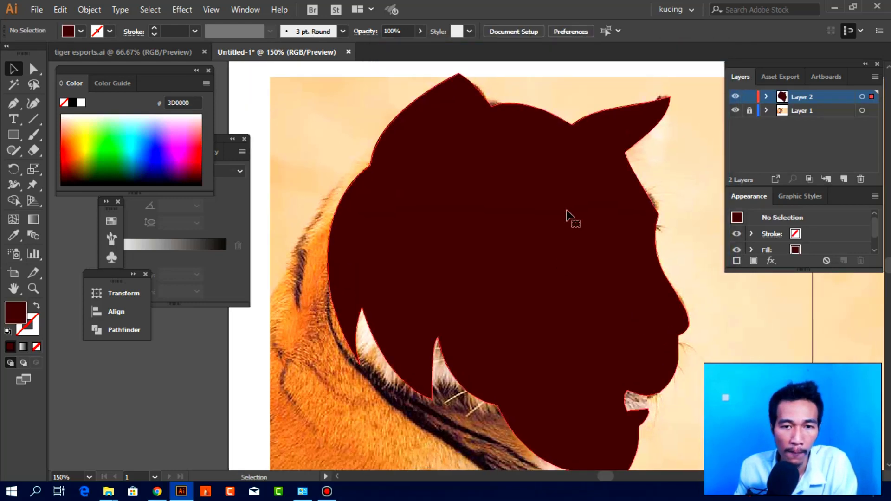
left_click(89, 9)
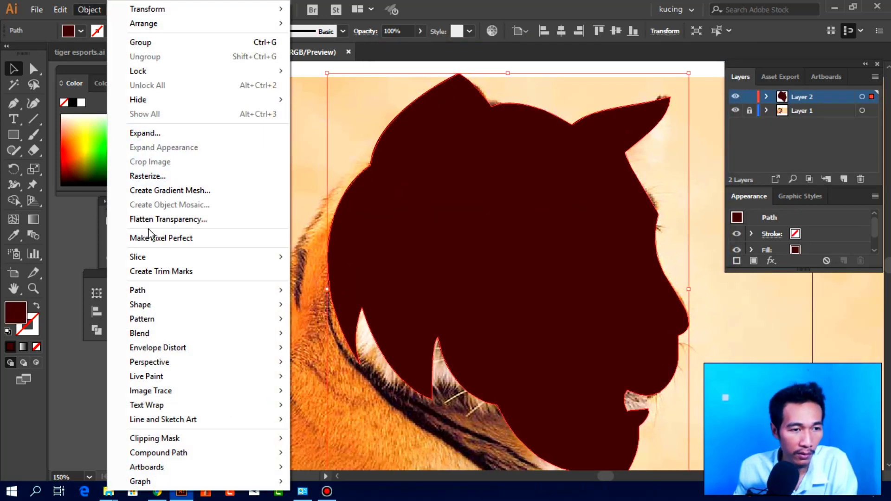
mouse_move(137, 290)
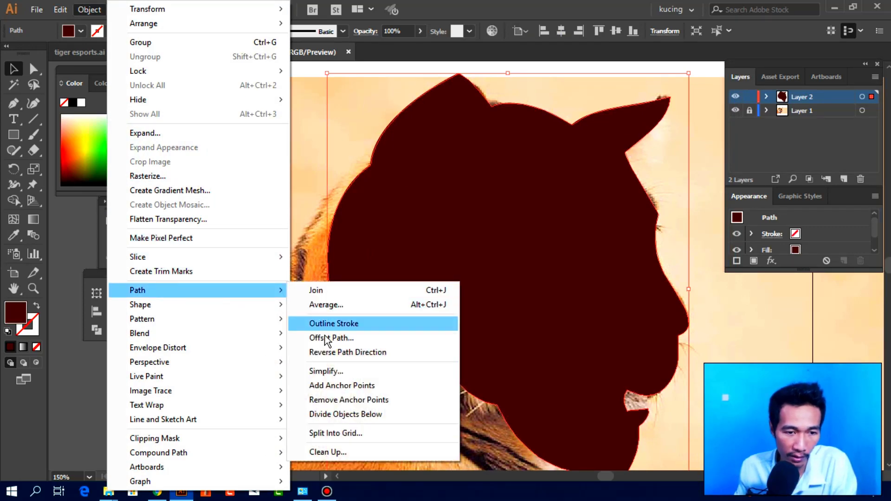
Add a 0.3528 cm offset path around the head with miter joins and miter limit 4.
left_click(325, 338)
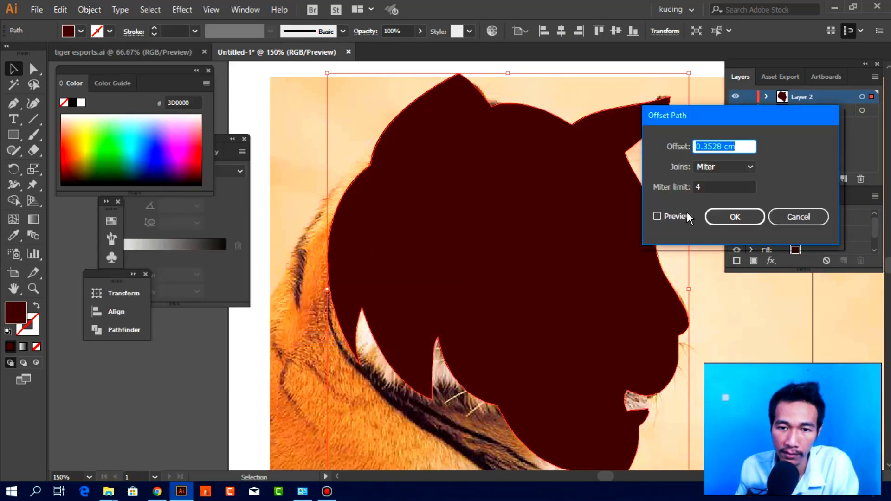
left_click(686, 216)
left_click_drag(756, 108, 754, 96)
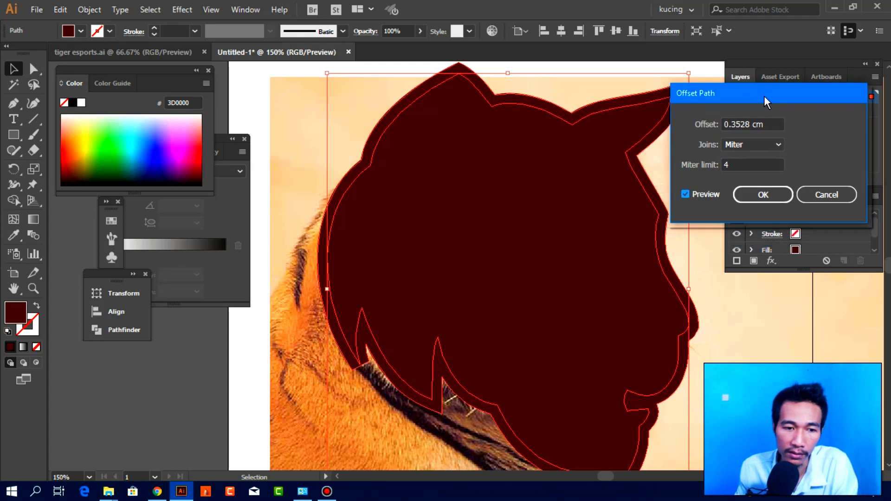
left_click(725, 159)
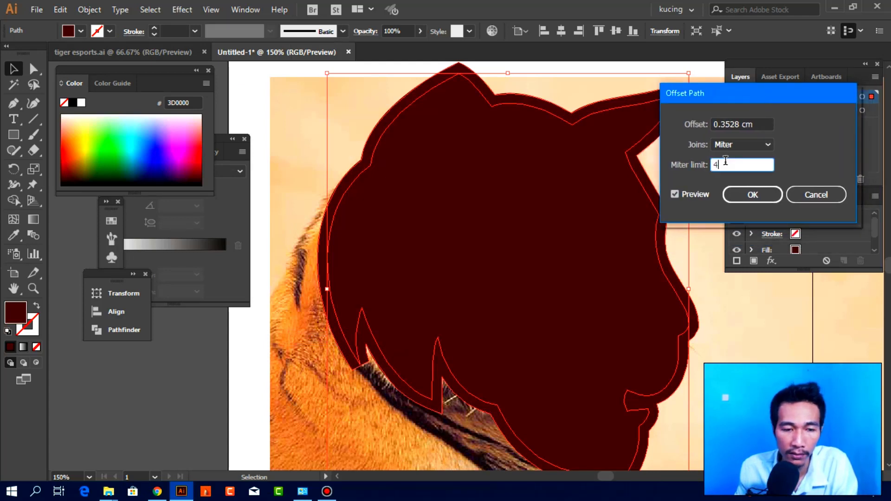
key("Up")
key("Up")
key("Up")
key("Up")
key("Up")
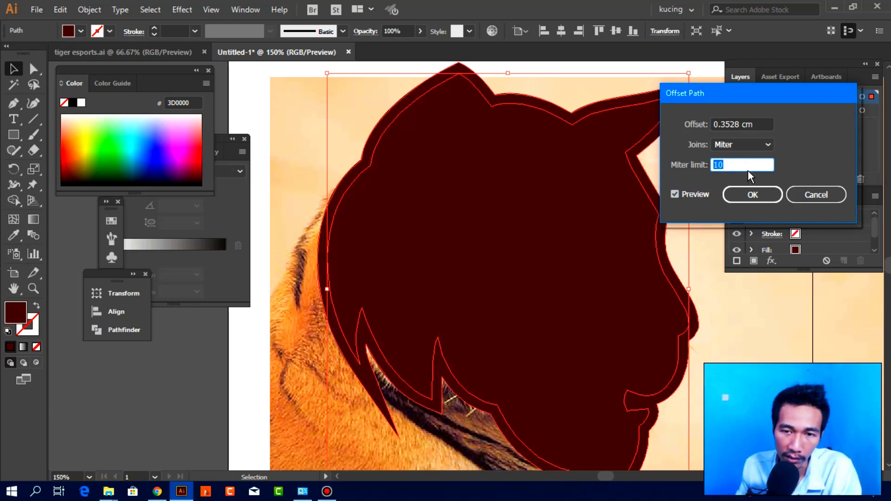
key("Down")
key("Down")
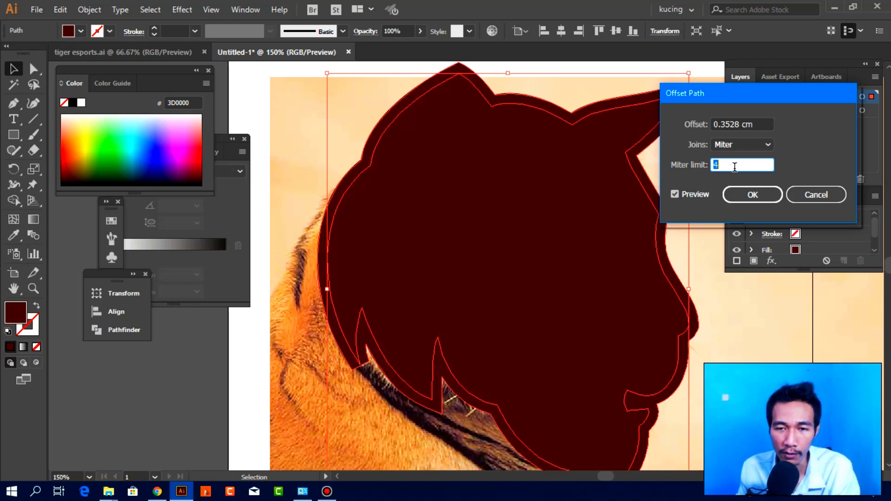
left_click(752, 194)
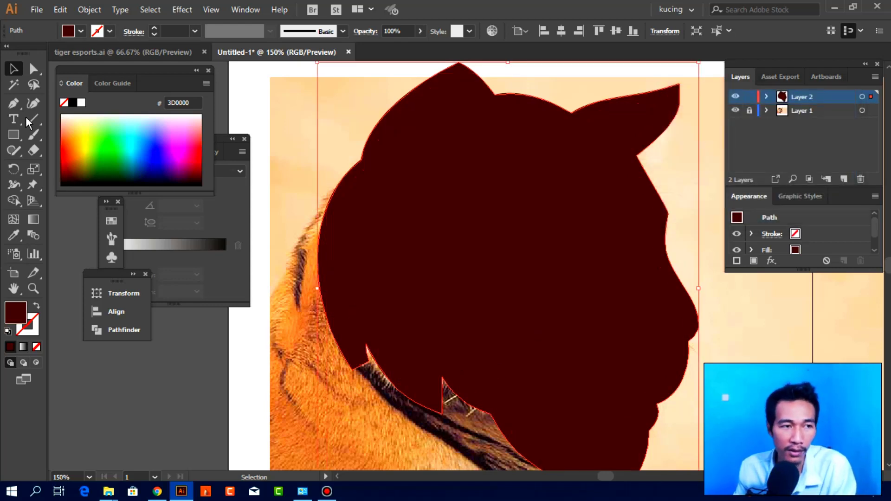
Pull the outline's notch anchor down along the neck edge, then reselect the head shape.
key("a")
scroll(442, 373, "up", 3)
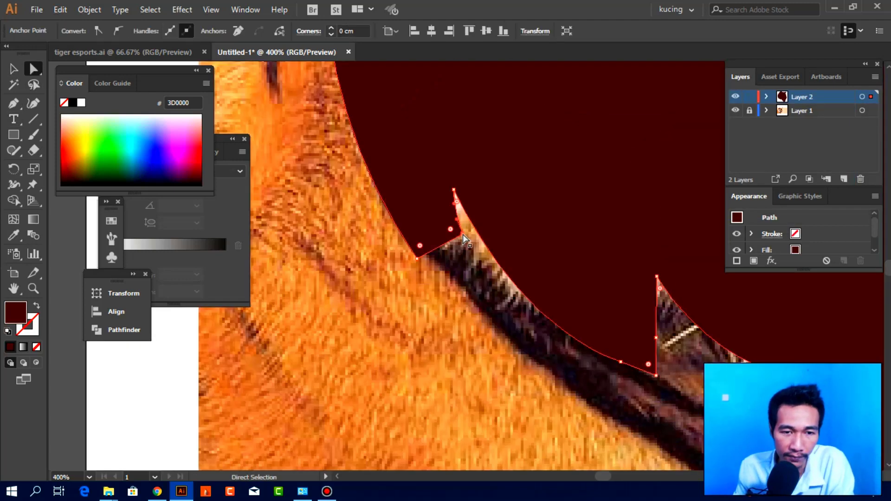
left_click_drag(488, 267, 489, 325)
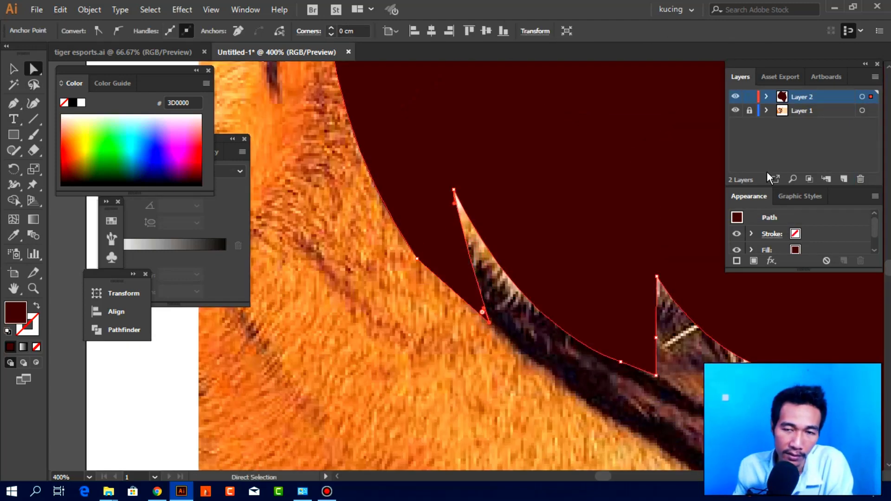
left_click(737, 97)
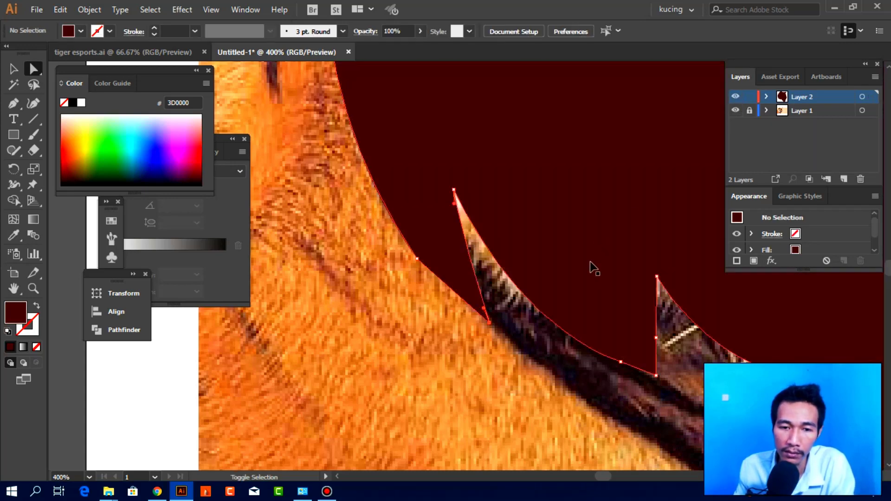
key("v")
scroll(533, 350, "down", 3)
scroll(596, 400, "up", 2)
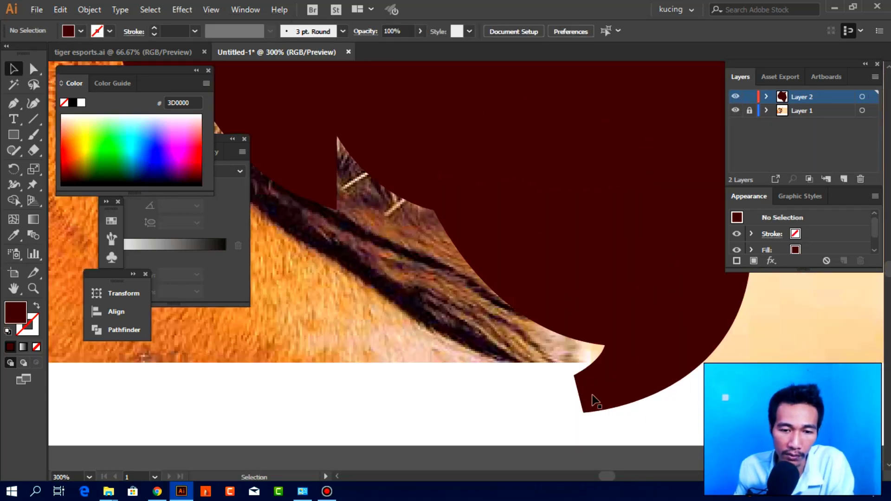
left_click(596, 400)
scroll(593, 407, "up", 1)
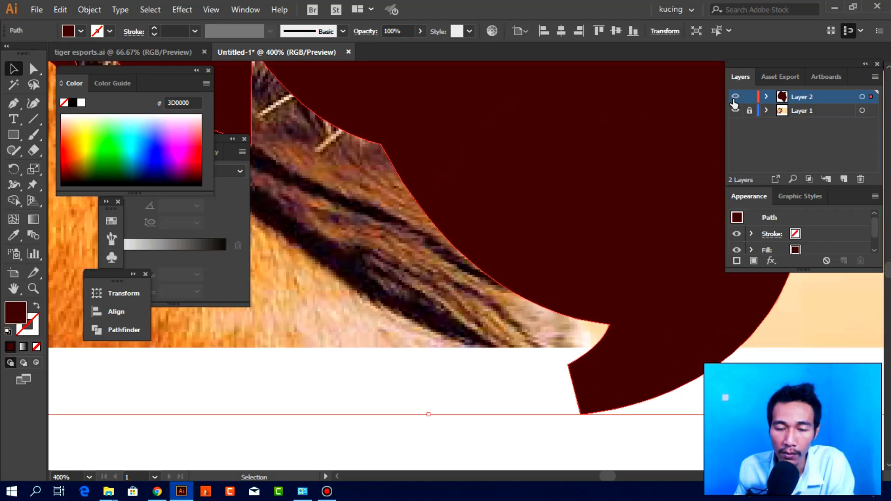
In Outline view, drag the bottom neck anchor leftward into a longer, sharp tip.
key("ctrl+y")
scroll(480, 329, "down", 2)
key("a")
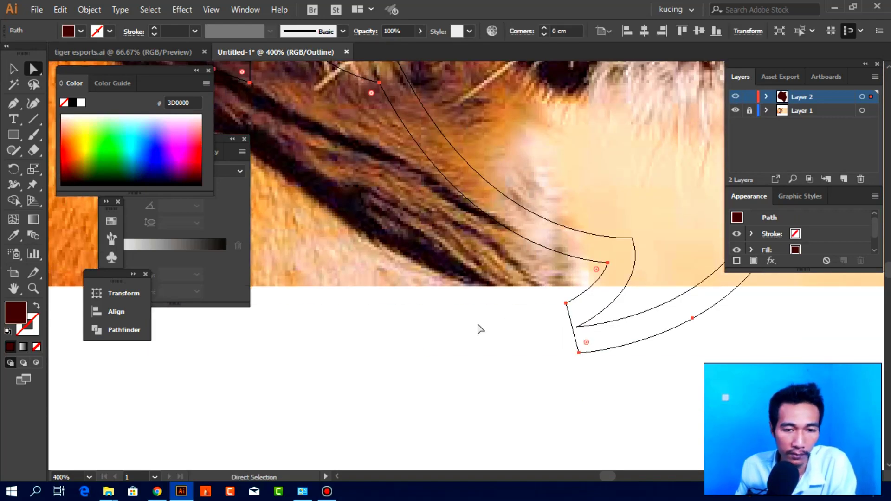
left_click(565, 304)
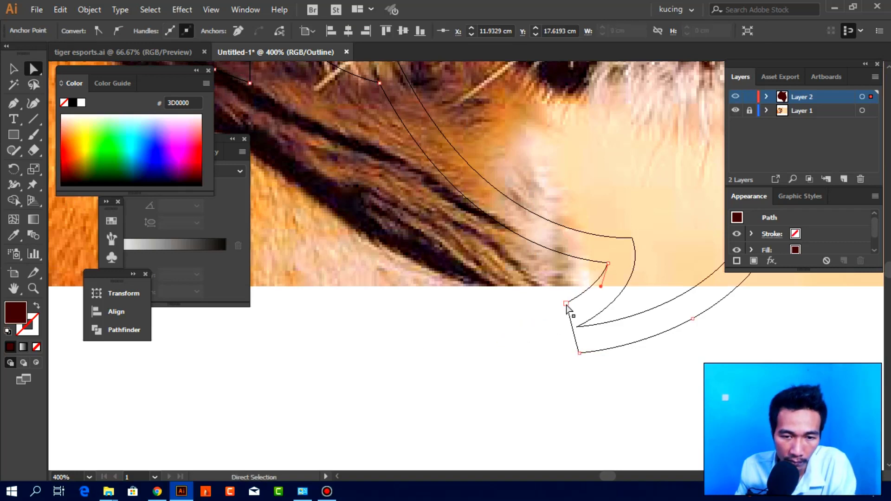
left_click_drag(516, 340, 500, 353)
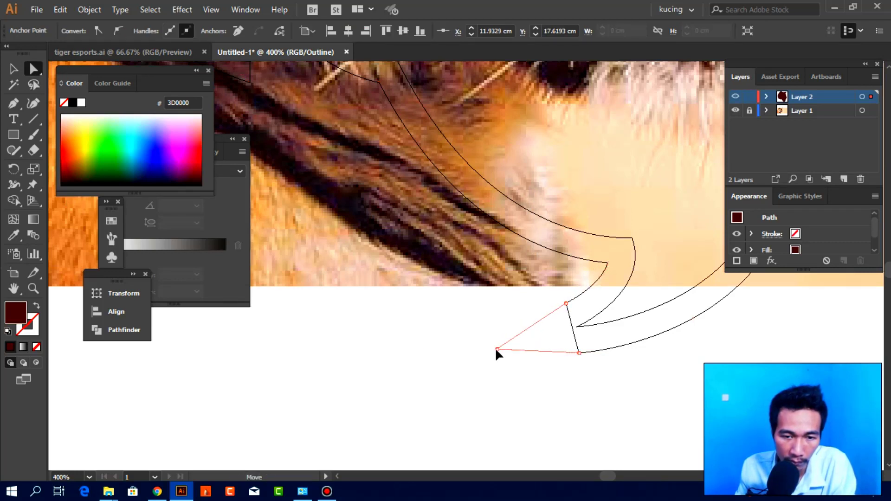
left_click(14, 70)
left_click(395, 258)
key("ctrl+minus")
key("ctrl+minus")
key("ctrl+minus")
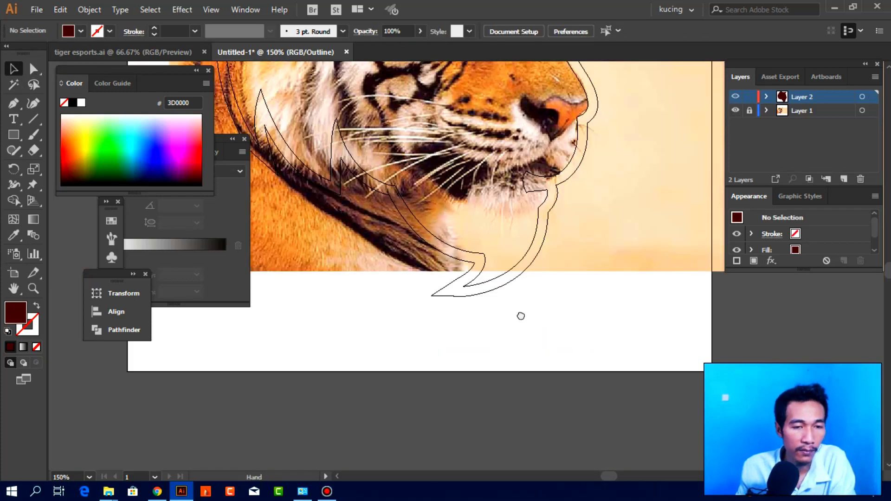
Pan and zoom over the outline's chin and mouth area, ending with the Pen tool active.
left_click_drag(521, 316, 515, 423)
left_click_drag(349, 238, 392, 263)
key("ctrl+plus")
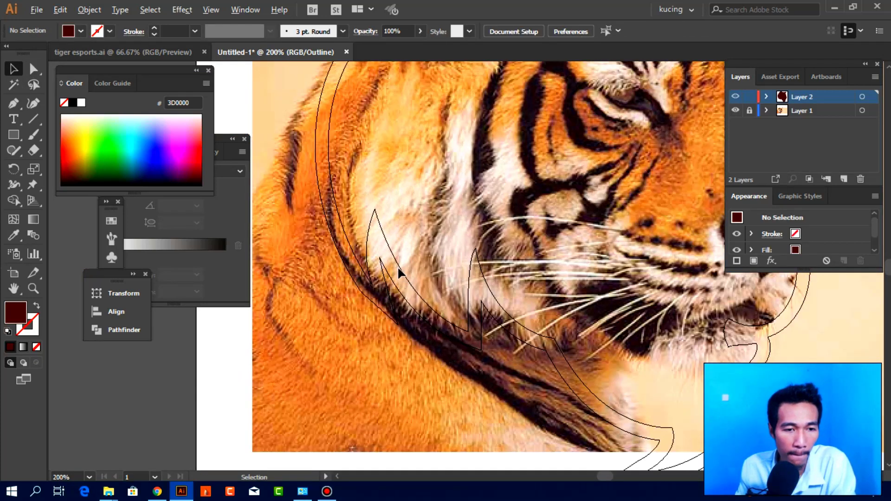
scroll(397, 266, "up", 1)
scroll(413, 269, "down", 3)
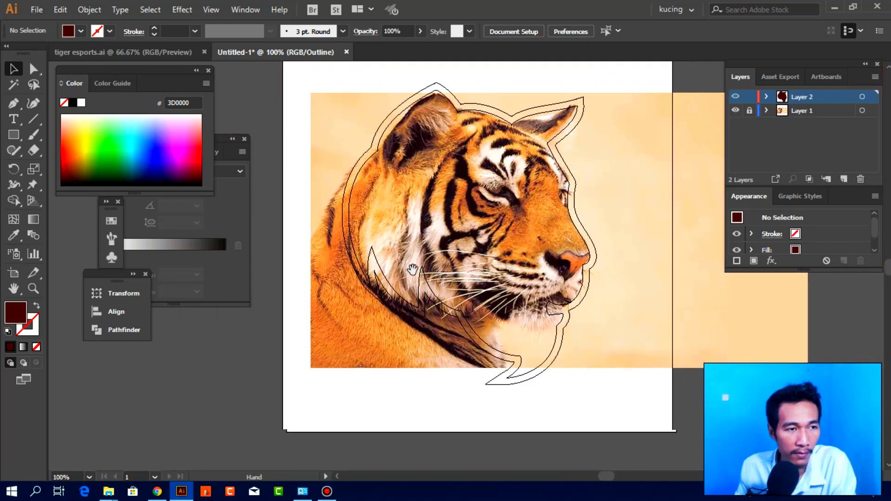
left_click(33, 69)
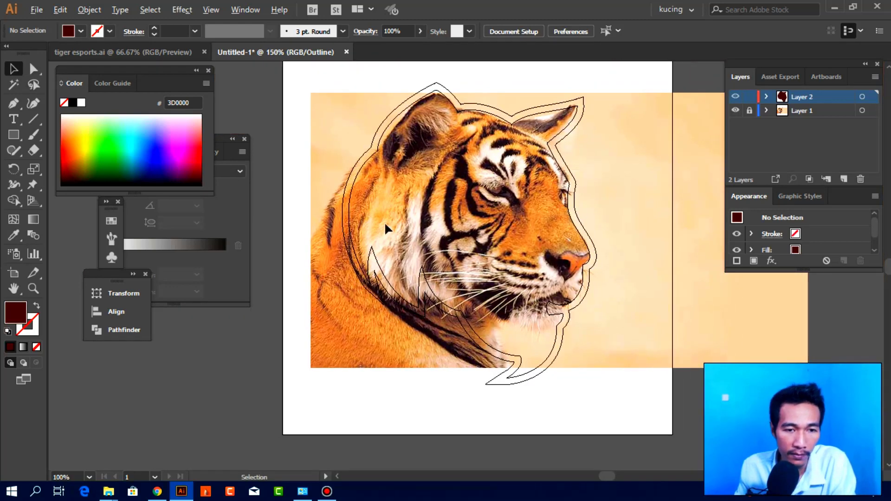
scroll(385, 229, "up", 1)
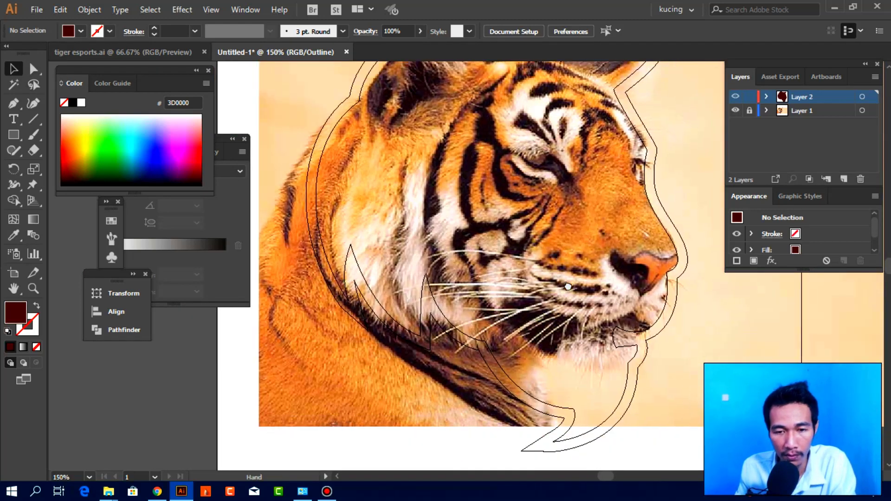
scroll(568, 286, "down", 1)
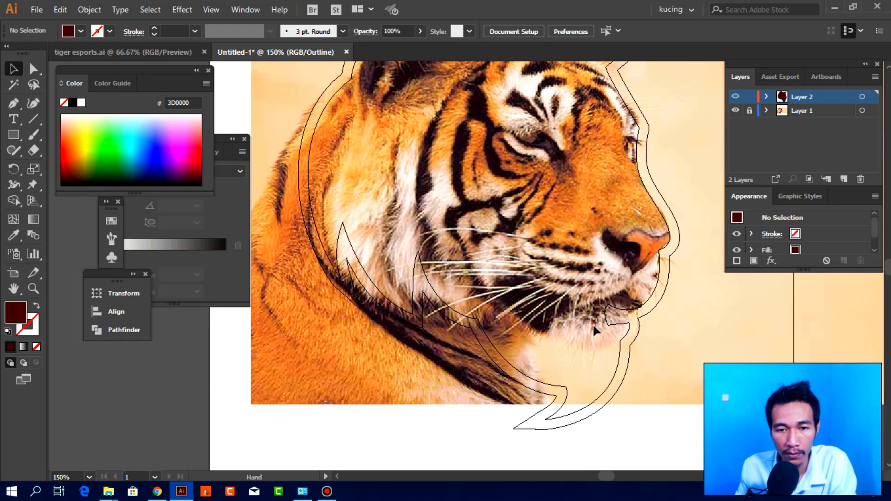
left_click(11, 102)
scroll(643, 306, "up", 1)
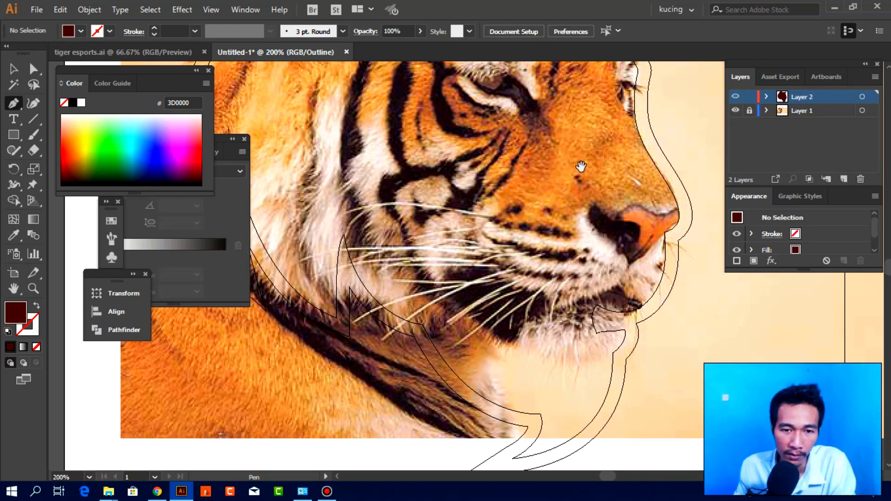
Start a Pen path at the right ear tip and curve it down the inner ear and forehead.
left_click_drag(581, 166, 603, 285)
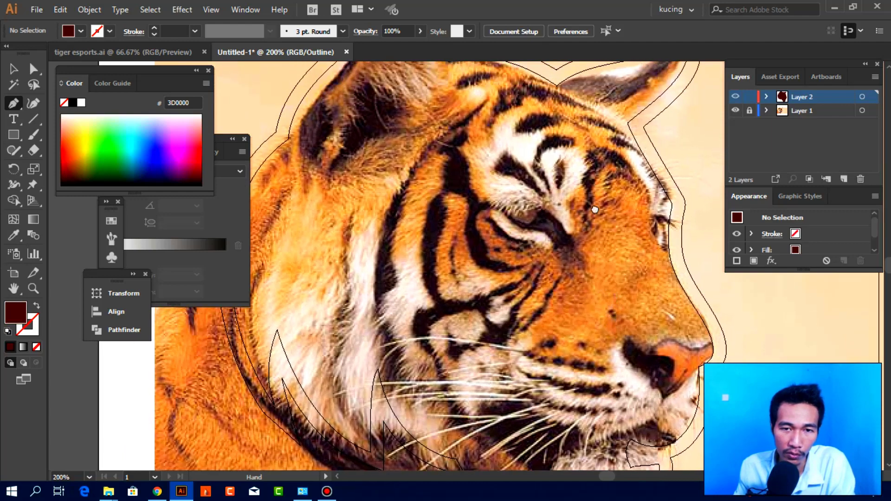
left_click_drag(595, 210, 623, 293)
scroll(670, 215, "up", 2)
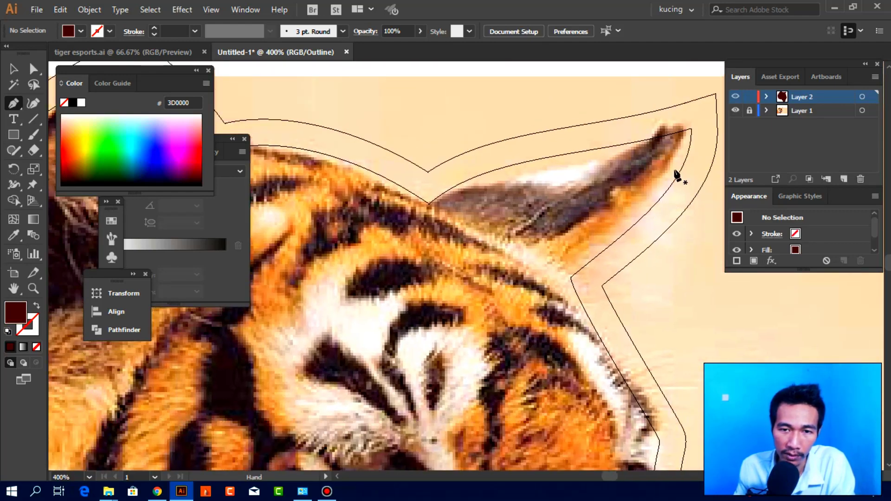
left_click(691, 130)
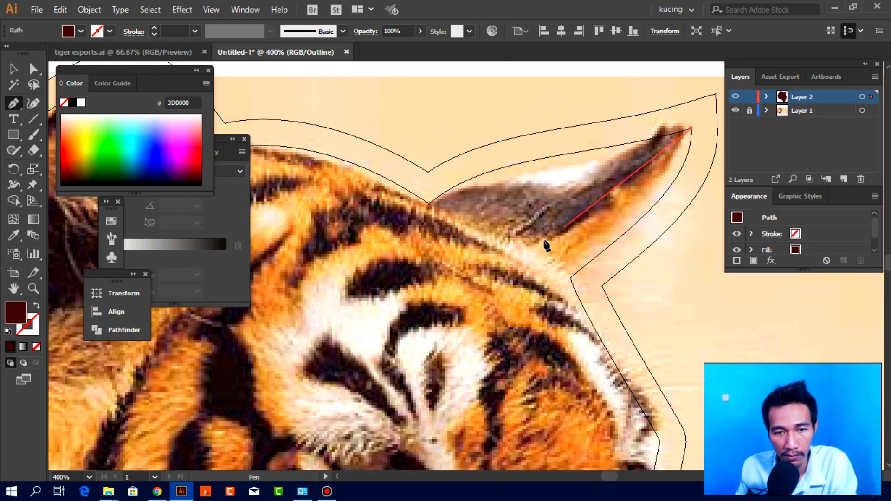
left_click_drag(534, 243, 522, 172)
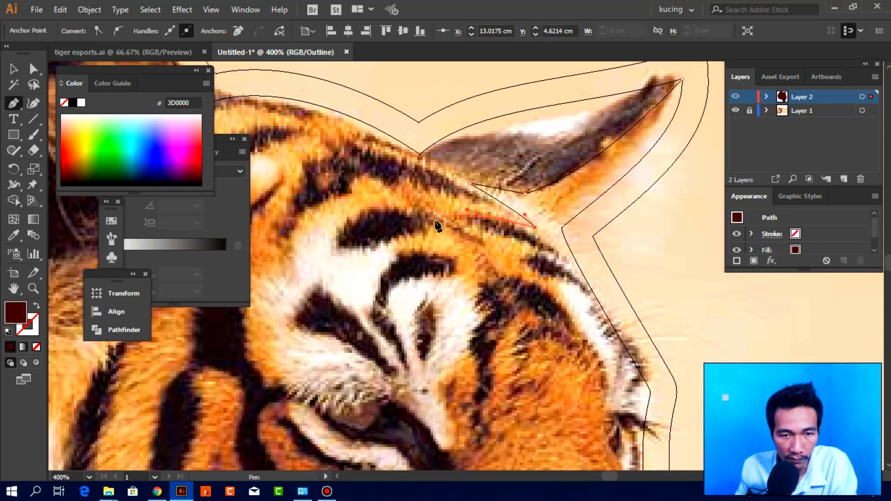
mouse_move(431, 225)
left_mouse_down()
mouse_move(517, 244)
mouse_move(579, 278)
left_mouse_up()
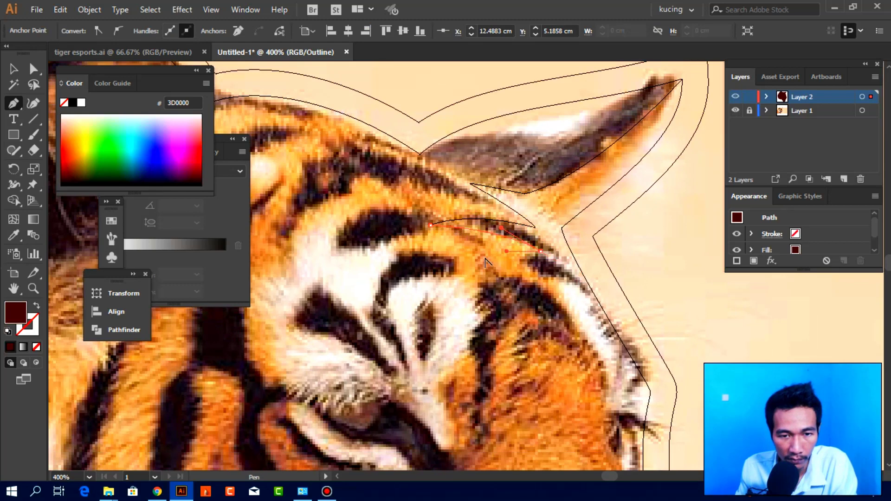
left_click_drag(485, 262, 541, 211)
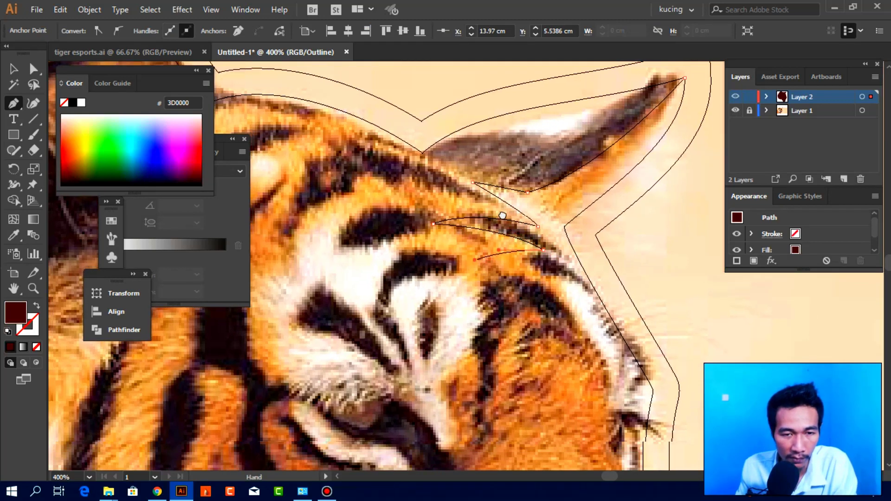
Continue the path with curved anchors above the eye, out to the head edge, and down the cheek.
mouse_move(445, 280)
left_mouse_down()
mouse_move(451, 373)
mouse_move(461, 246)
left_mouse_up()
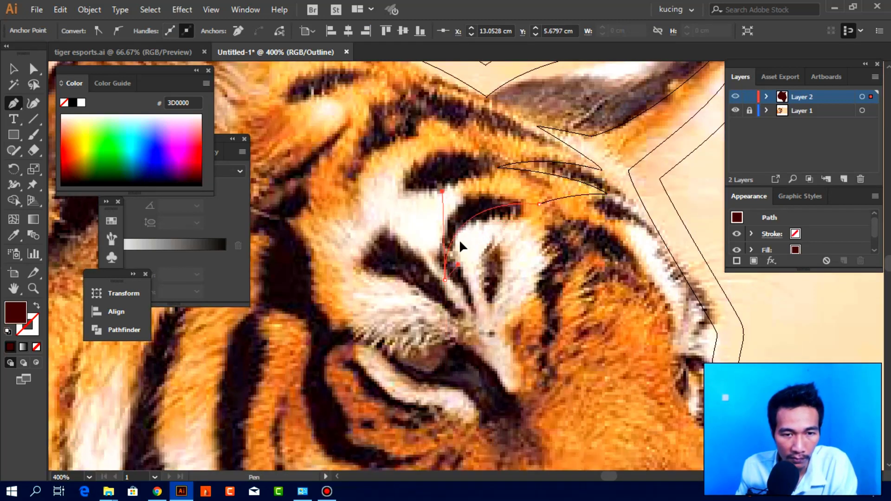
left_click_drag(560, 231, 581, 241)
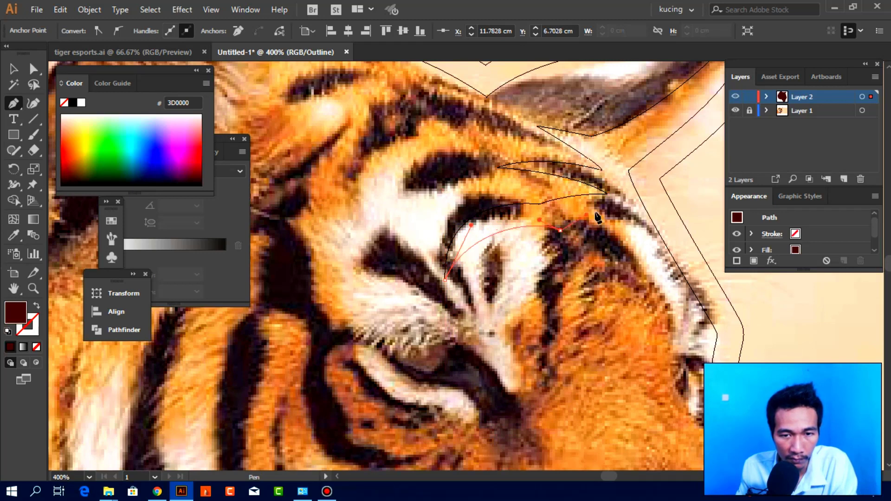
left_click_drag(652, 256, 655, 260)
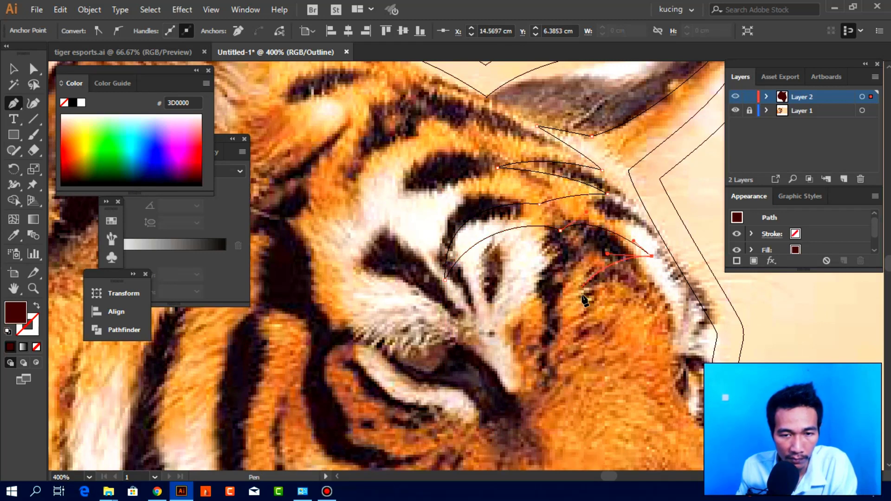
left_click_drag(581, 300, 627, 275)
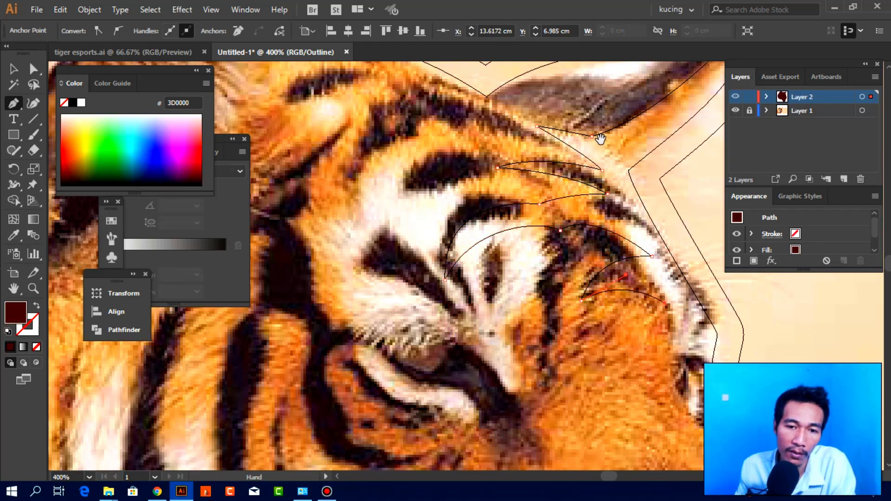
left_click_drag(636, 233, 564, 156)
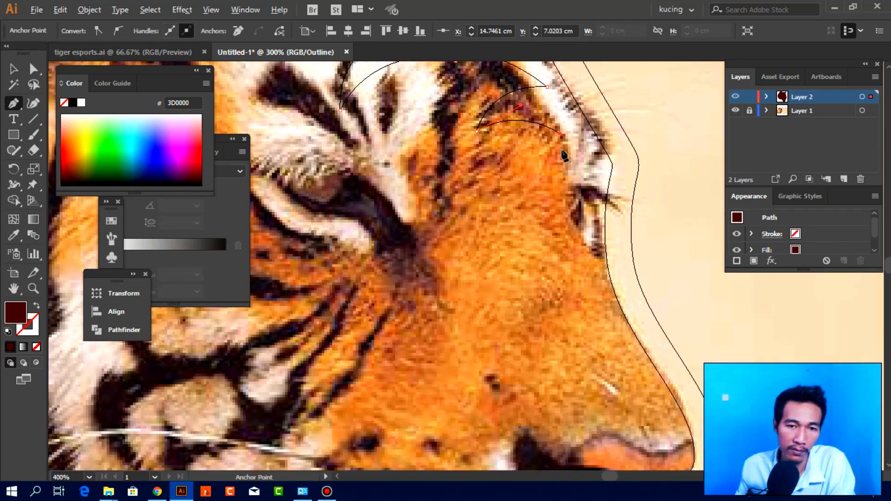
scroll(563, 156, "down", 5)
scroll(571, 177, "up", 7)
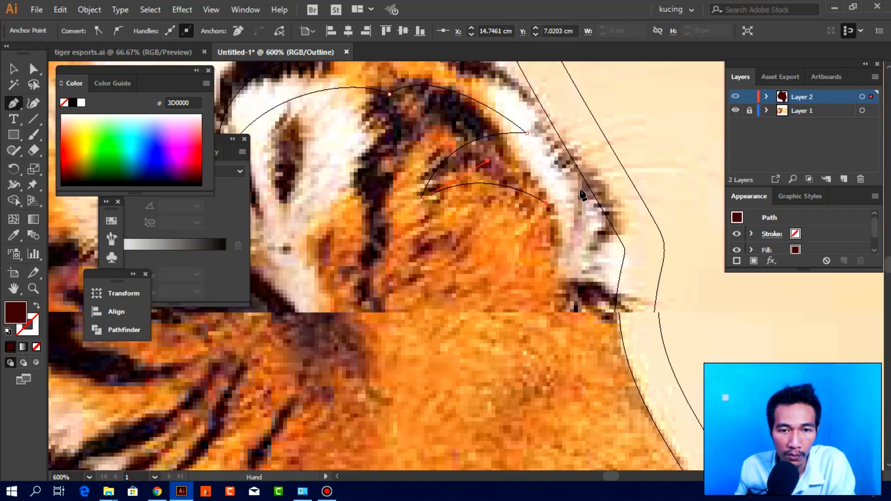
mouse_move(549, 215)
left_mouse_down()
mouse_move(588, 189)
mouse_move(636, 255)
left_mouse_up()
mouse_move(556, 330)
left_mouse_down()
mouse_move(567, 236)
mouse_move(566, 293)
mouse_move(590, 294)
left_mouse_up()
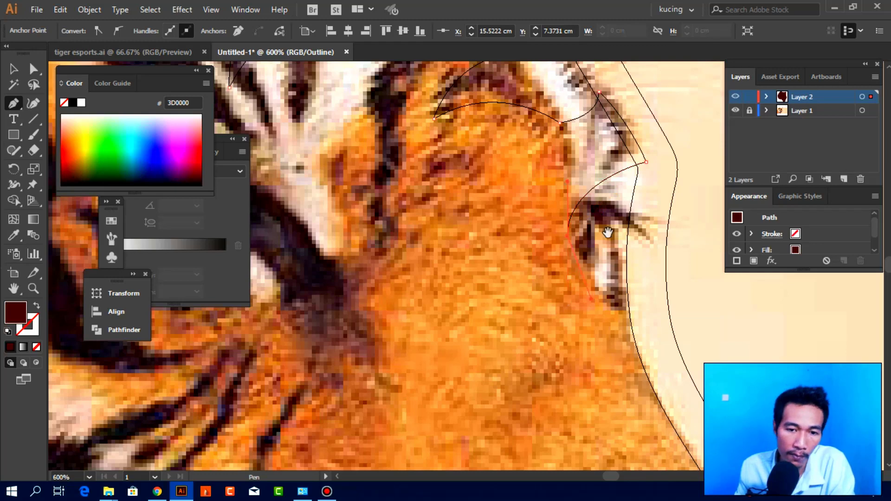
left_click_drag(626, 333, 610, 272)
Curve the path along the nose and up the ear edge, close it at the ear tip, then deselect.
key("ctrl+minus")
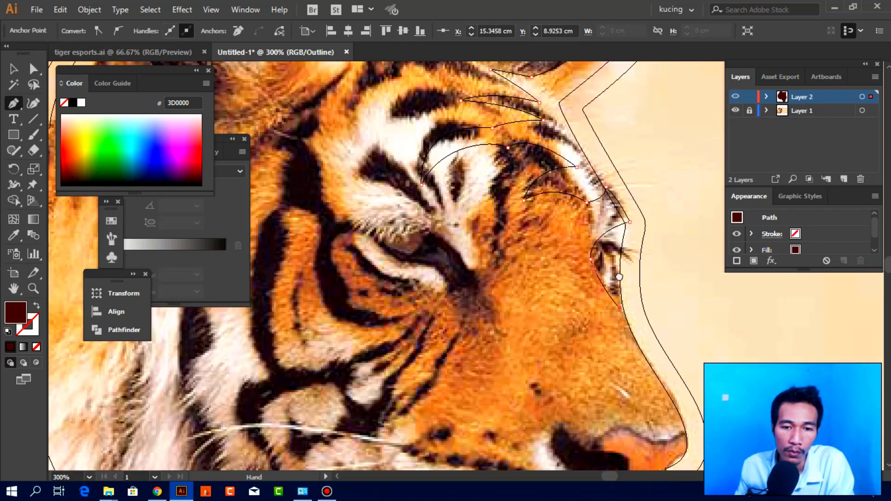
key("ctrl+minus")
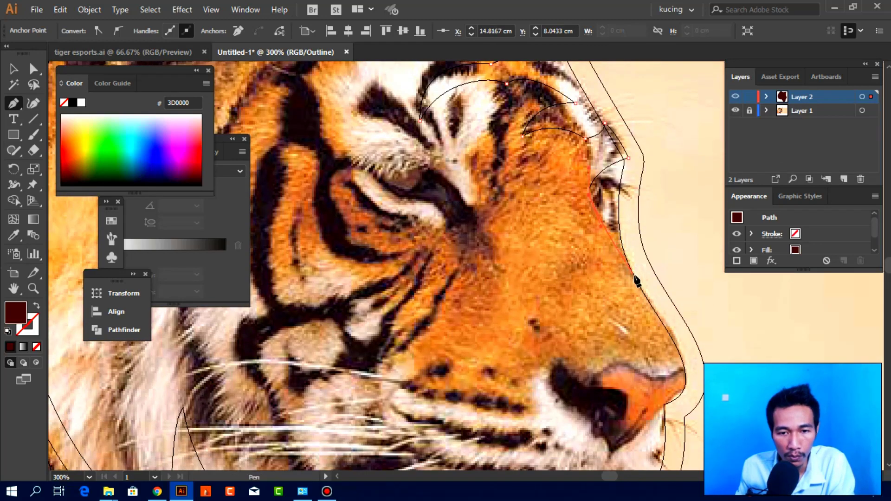
left_click_drag(641, 284, 655, 229)
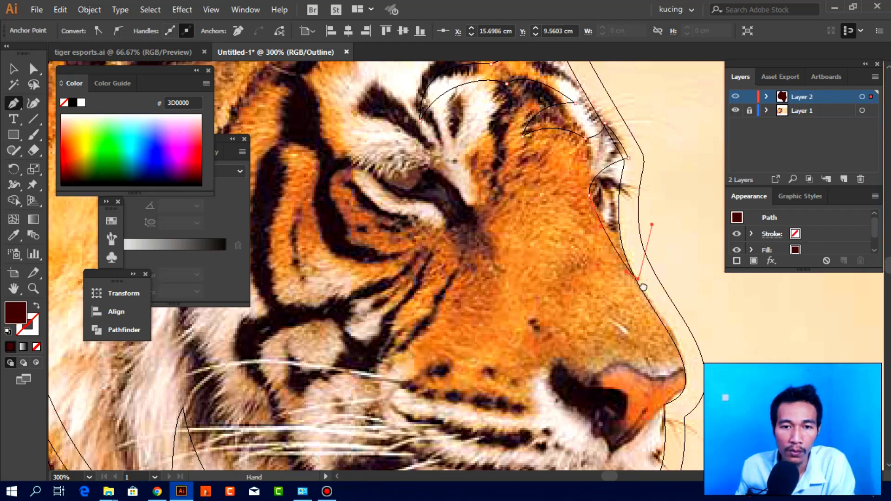
left_click_drag(670, 76, 650, 251)
left_click(649, 244)
left_click(664, 110)
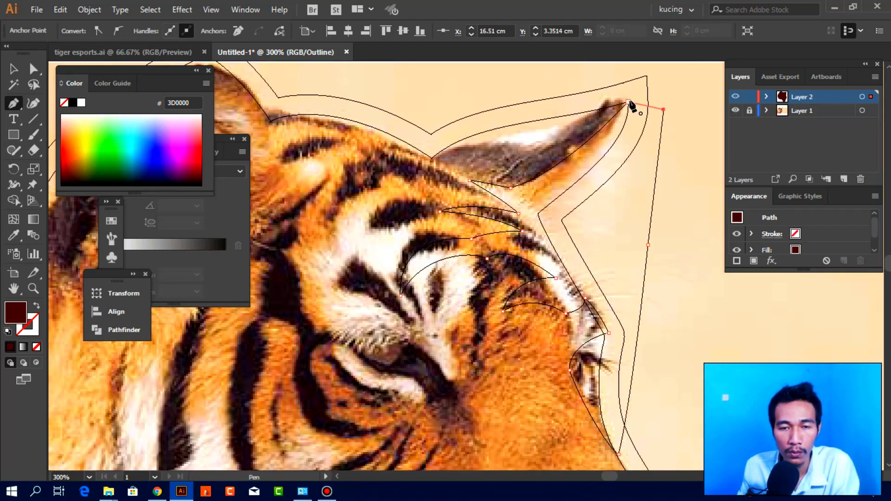
left_click(629, 102)
key("v")
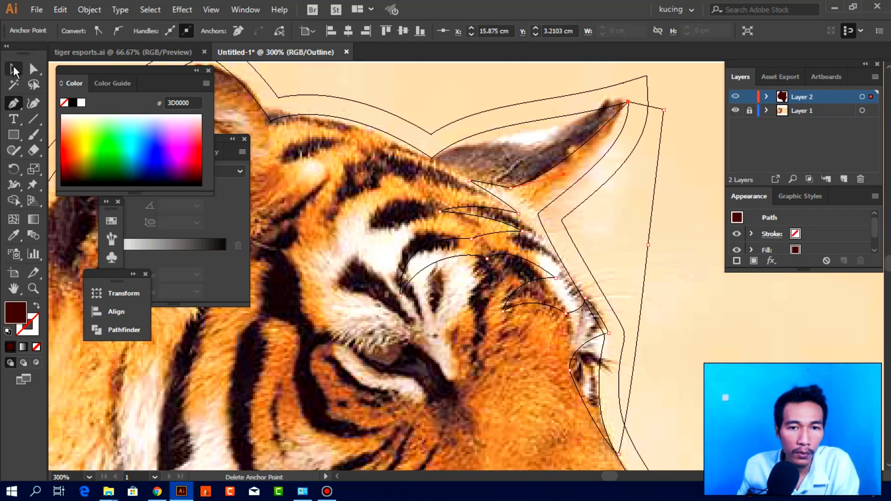
left_click(671, 141)
scroll(660, 114, "up", 1)
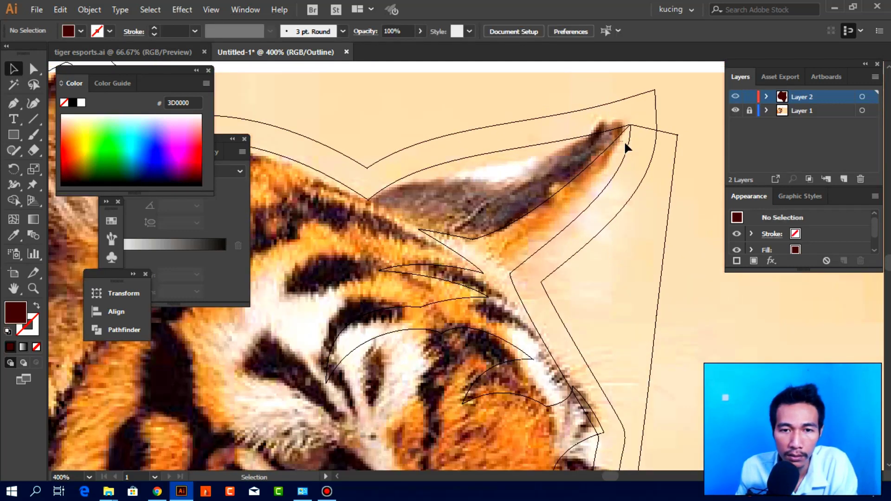
Subtract the ear-tip shape from the head outline with Pathfinder Minus Front.
left_click(625, 141)
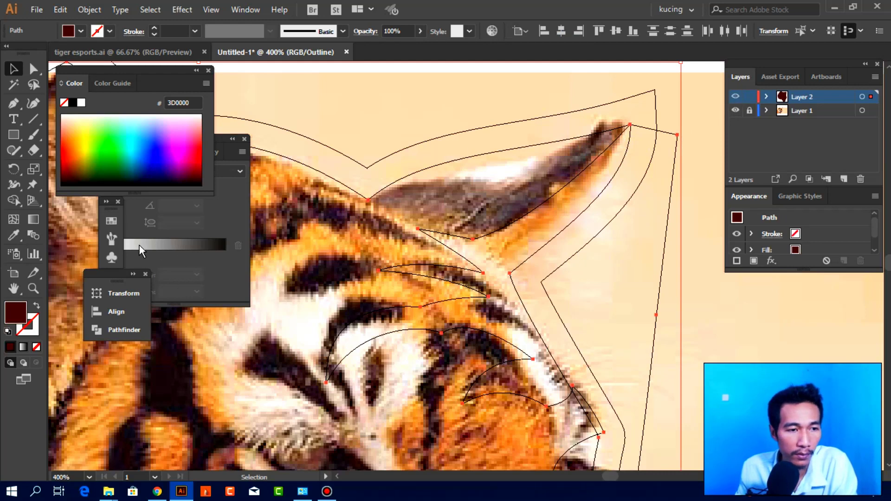
left_click(122, 331)
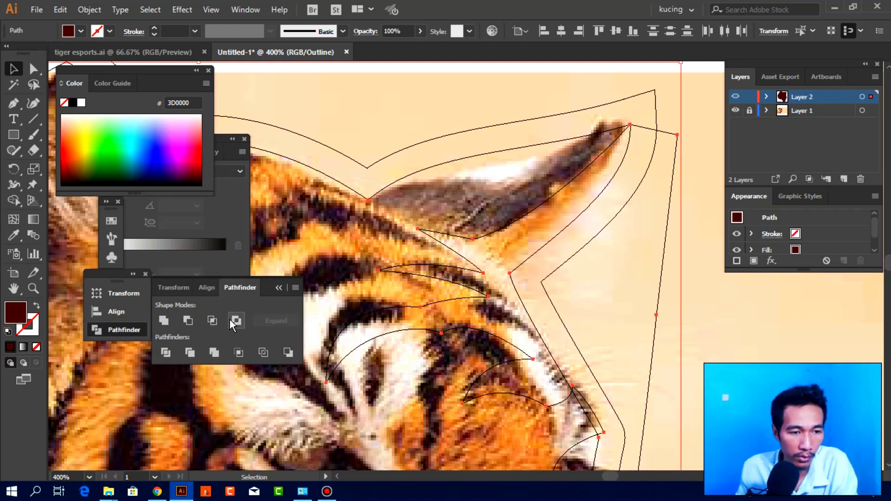
left_click(191, 319)
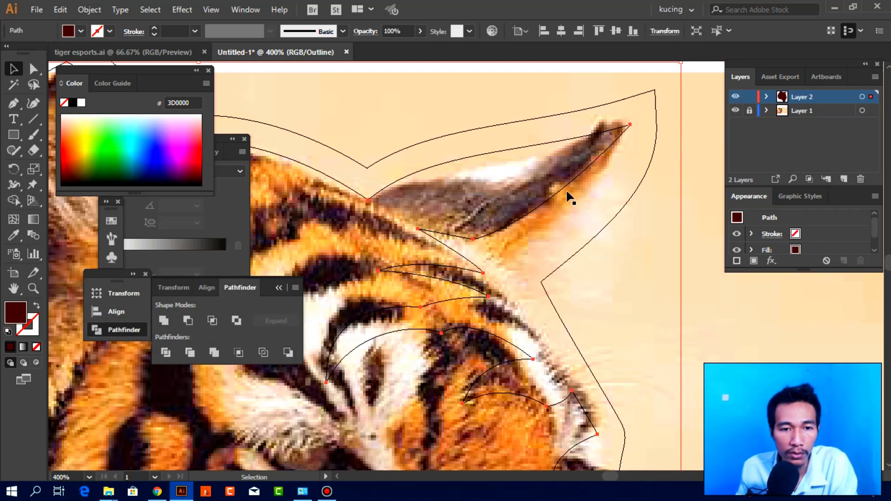
In Preview, fill the inner head orange FFA300, then return to Outline view.
key("ctrl+y")
key("ctrl+minus")
key("ctrl+minus")
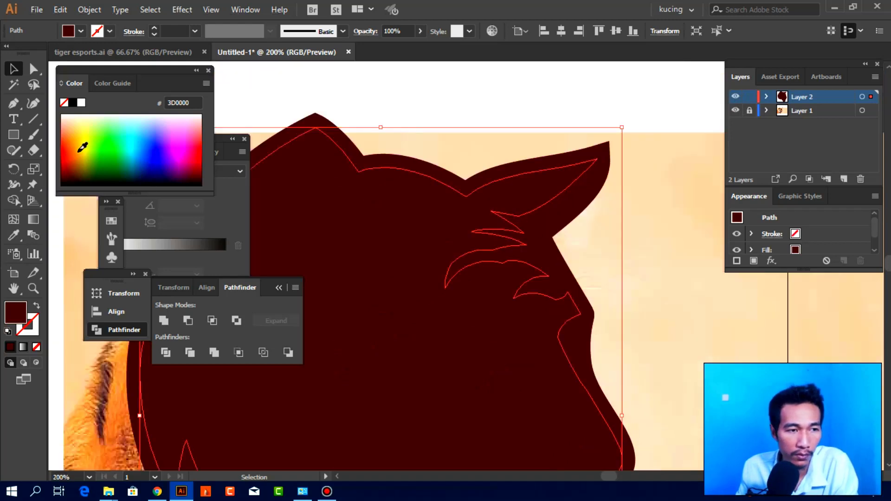
left_click(83, 139)
left_click_drag(84, 139, 79, 144)
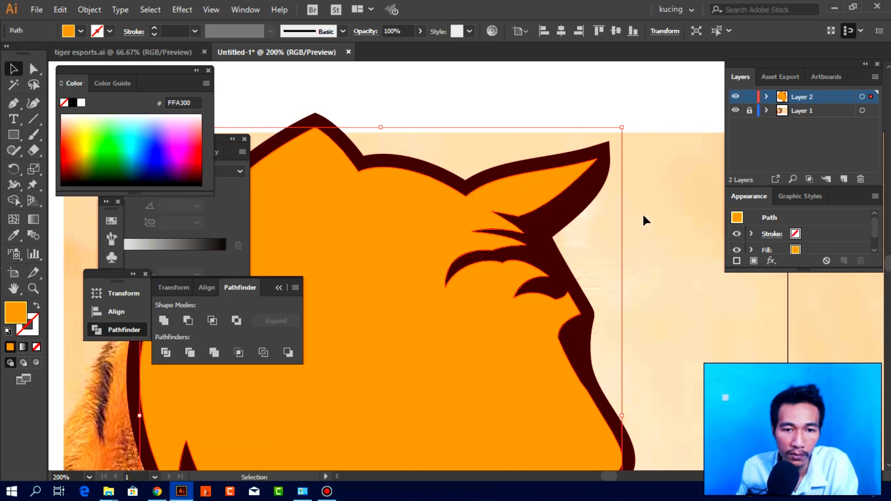
left_click(624, 255)
key("ctrl+minus")
key("ctrl+minus")
key("ctrl+minus")
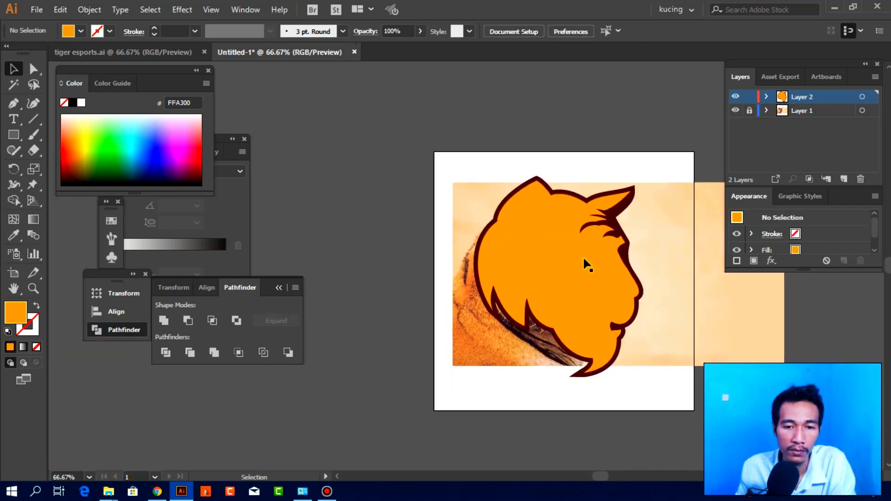
scroll(584, 260, "up", 2)
key("ctrl+y")
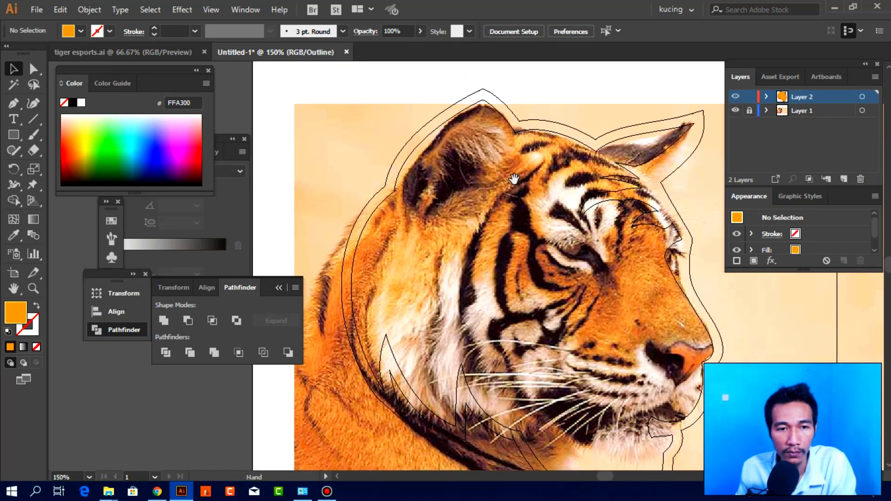
Draw a closed pointed notch path from the left ear base down the cheek and outside the head edge.
left_click(14, 102)
scroll(457, 167, "up", 2)
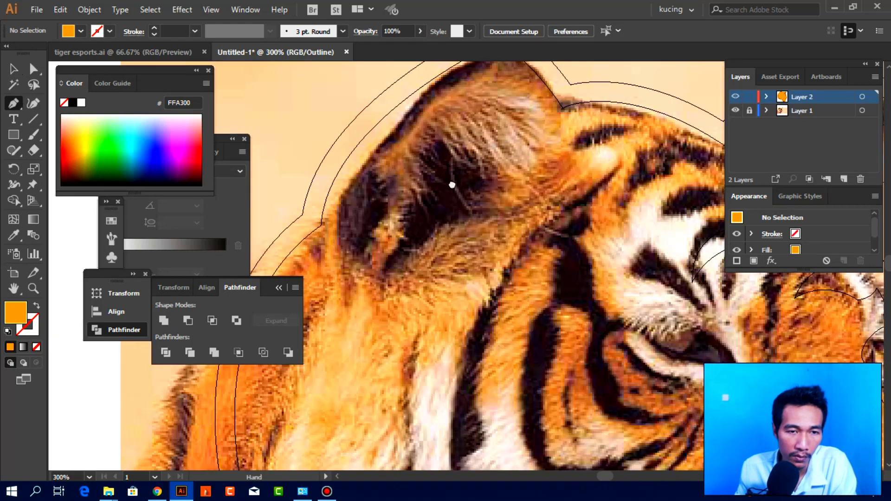
scroll(468, 178, "down", 1)
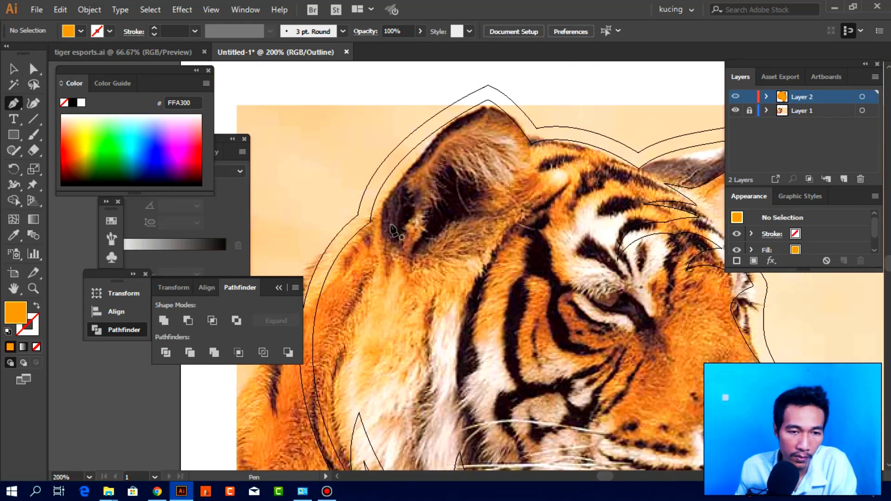
left_click(371, 222)
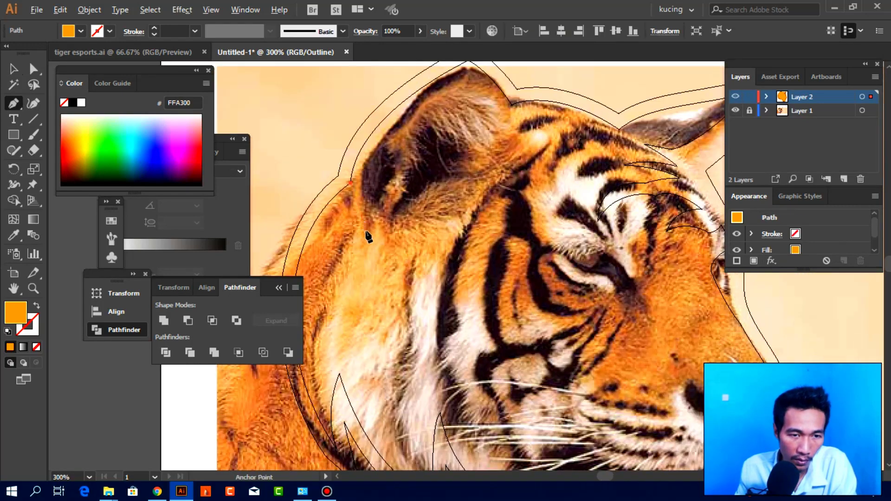
scroll(372, 228, "up", 1)
left_click(341, 239)
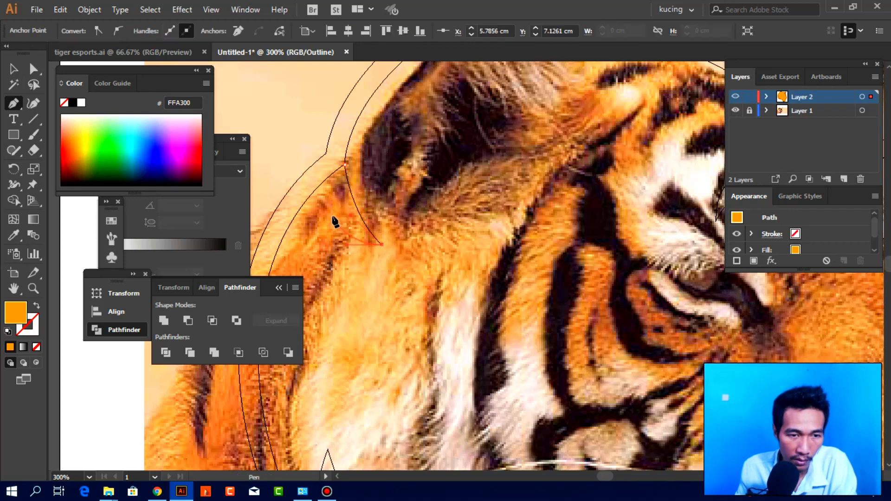
scroll(370, 198, "down", 2)
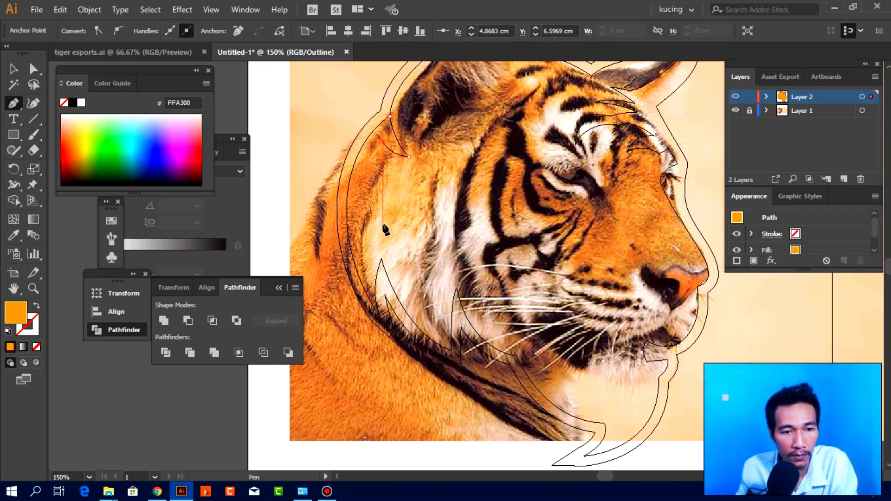
left_click_drag(385, 227, 355, 200)
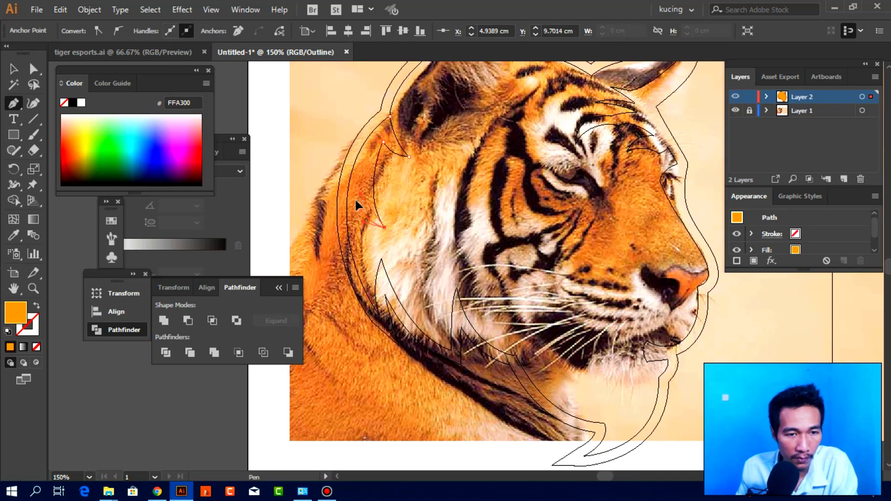
left_click(378, 310)
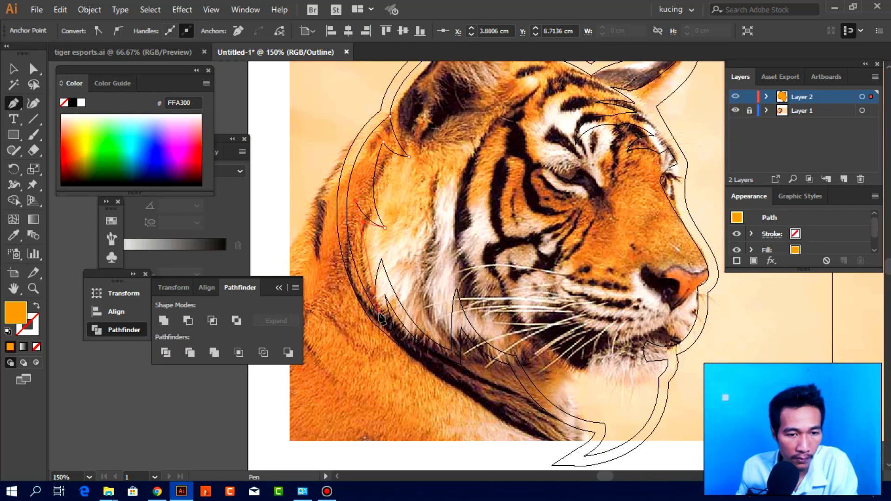
left_click_drag(371, 321, 373, 329)
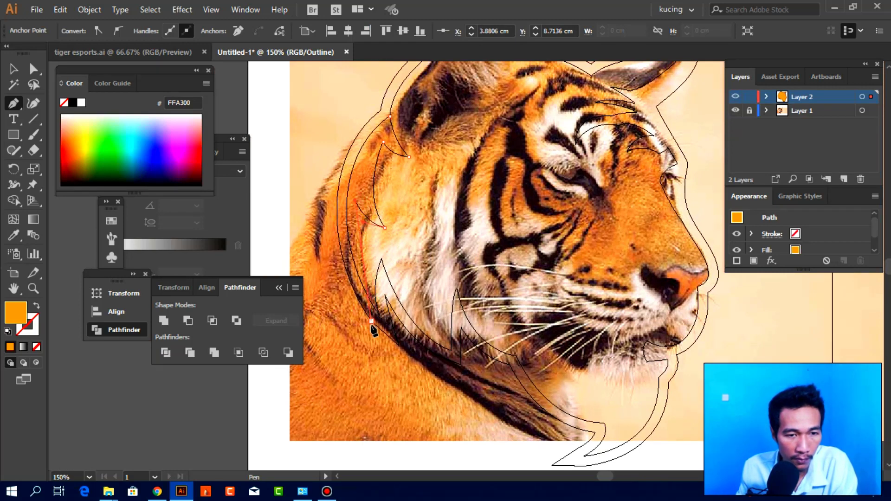
left_click_drag(316, 97, 322, 90)
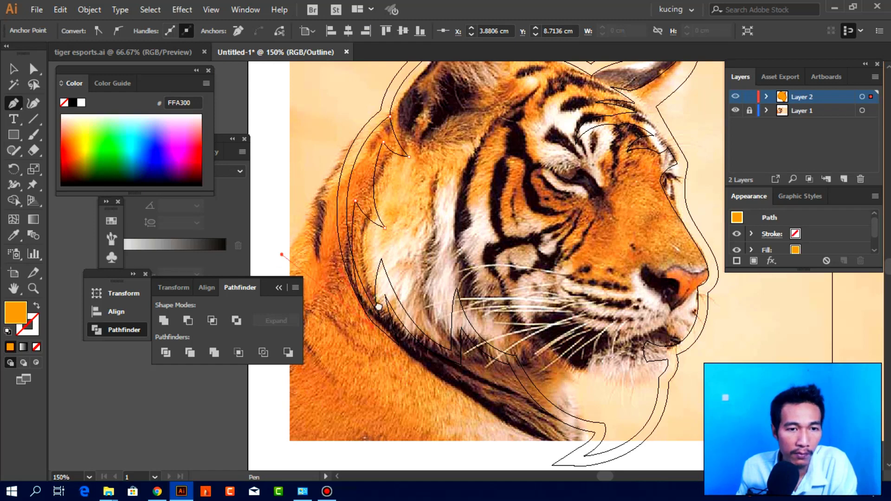
left_click_drag(373, 103, 455, 281)
left_click(472, 294)
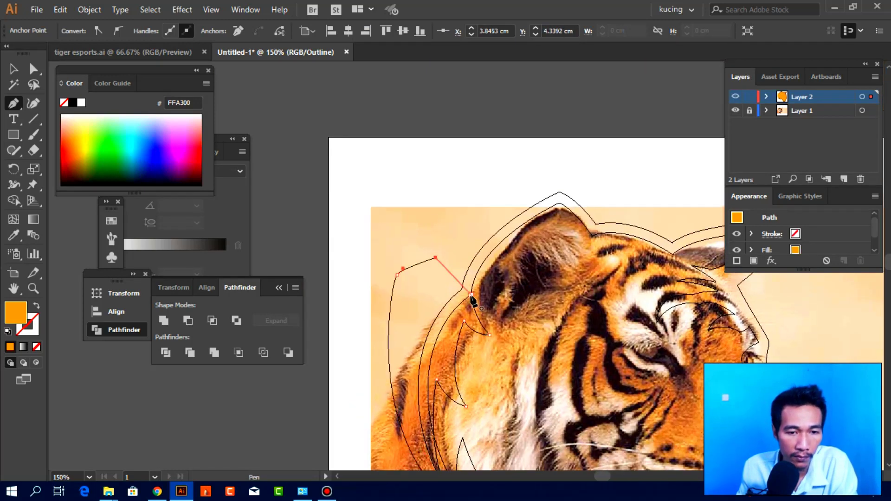
Select the notch with the head and subtract it using Minus Front.
left_click(13, 69)
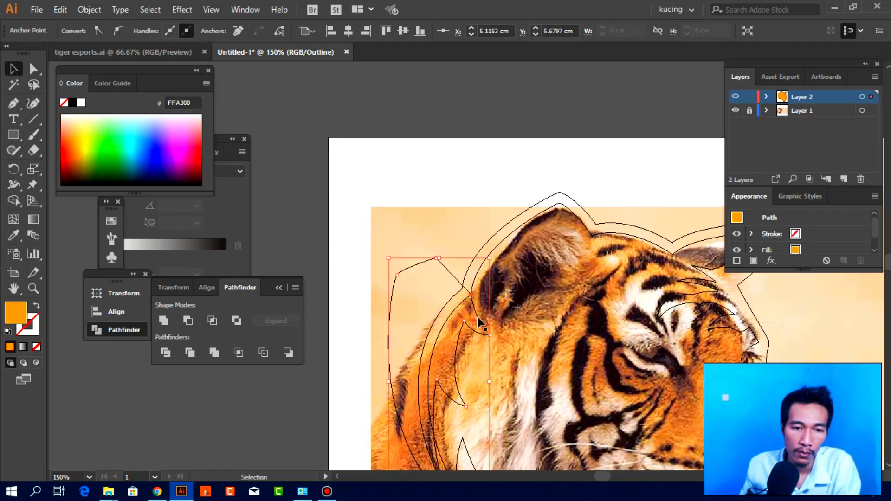
scroll(484, 295, "up", 1, "alt")
left_click(490, 275, "shift")
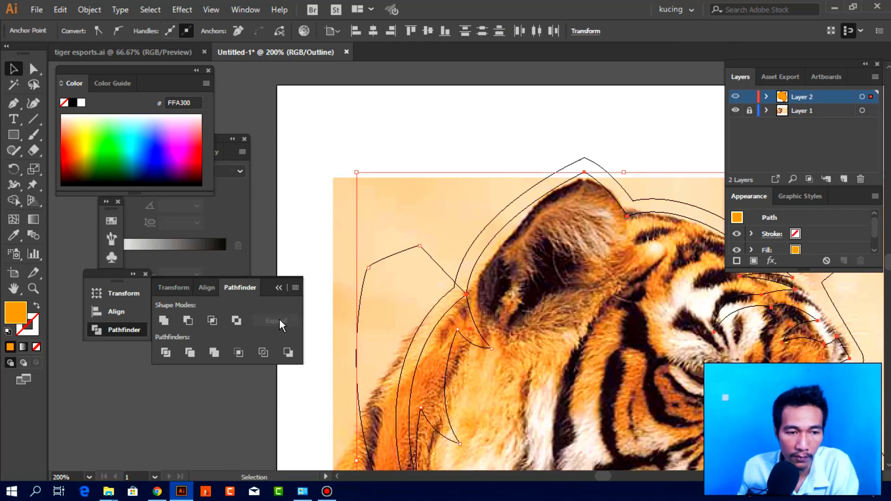
left_click(188, 320)
Draw a closed curved sliver path along the left ear edge and across the forehead.
left_click(421, 251)
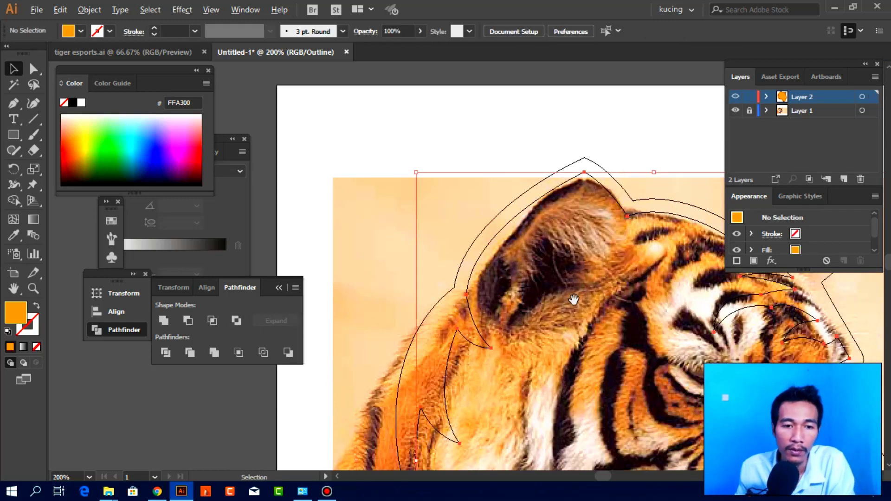
scroll(482, 259, "down", 2, "alt")
scroll(556, 269, "up", 1, "alt")
scroll(555, 270, "up", 1, "alt")
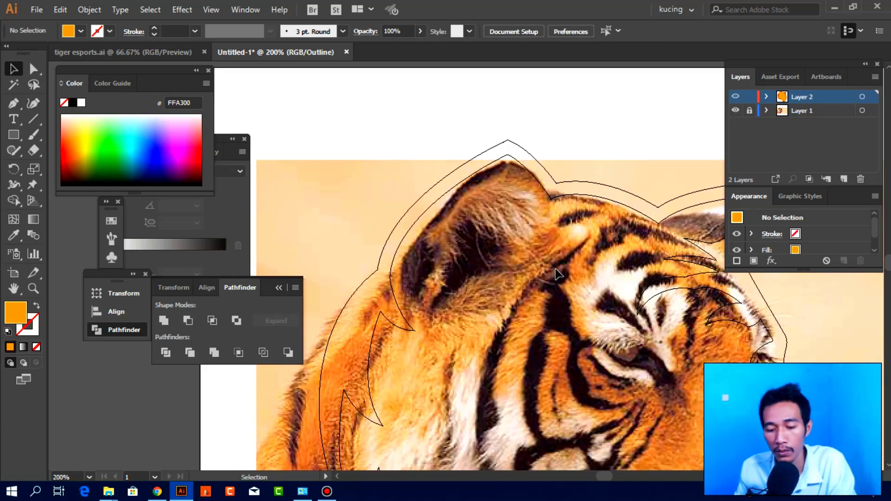
key("p")
scroll(575, 259, "up", 1, "alt")
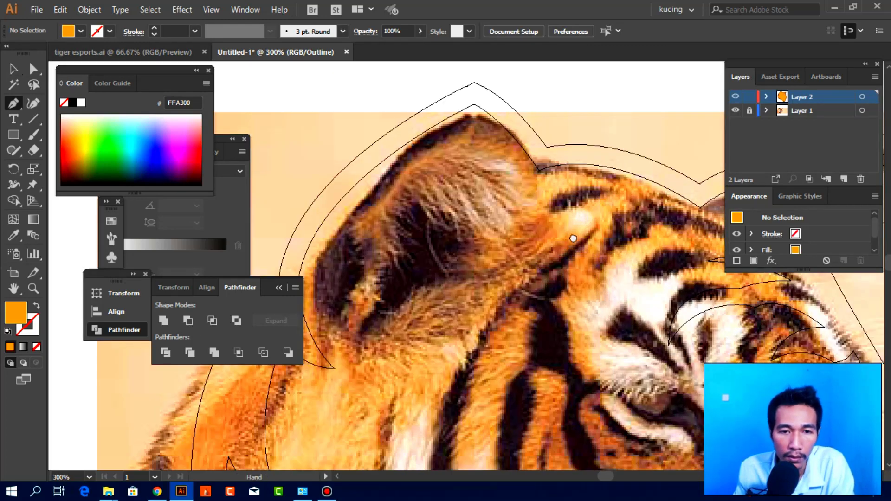
mouse_move(557, 159)
left_mouse_down()
mouse_move(560, 246)
mouse_move(545, 288)
left_mouse_up()
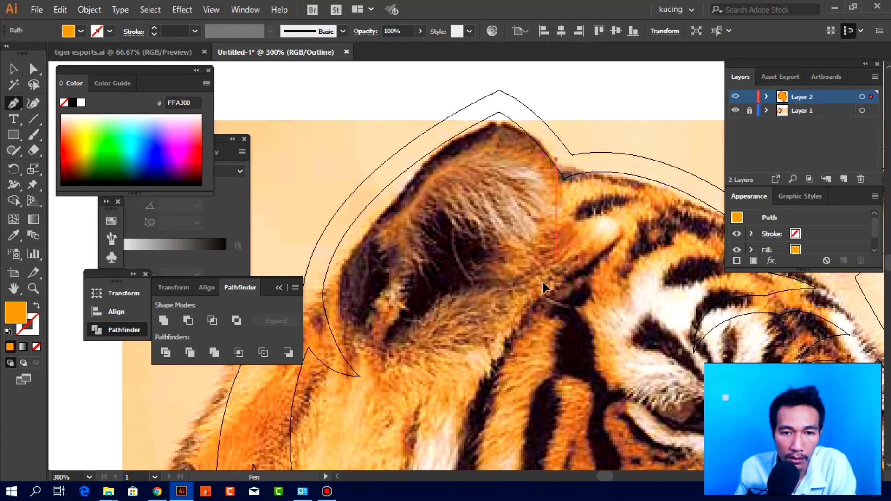
left_click(586, 220)
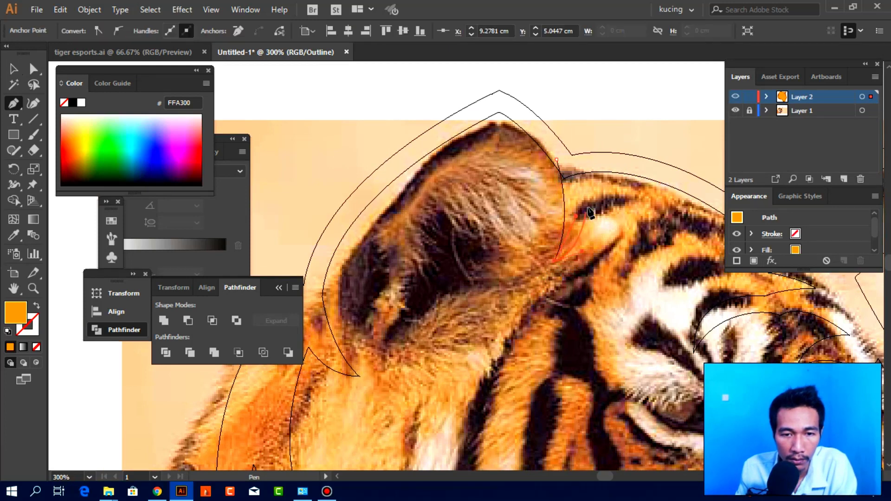
scroll(615, 218, "right", 3)
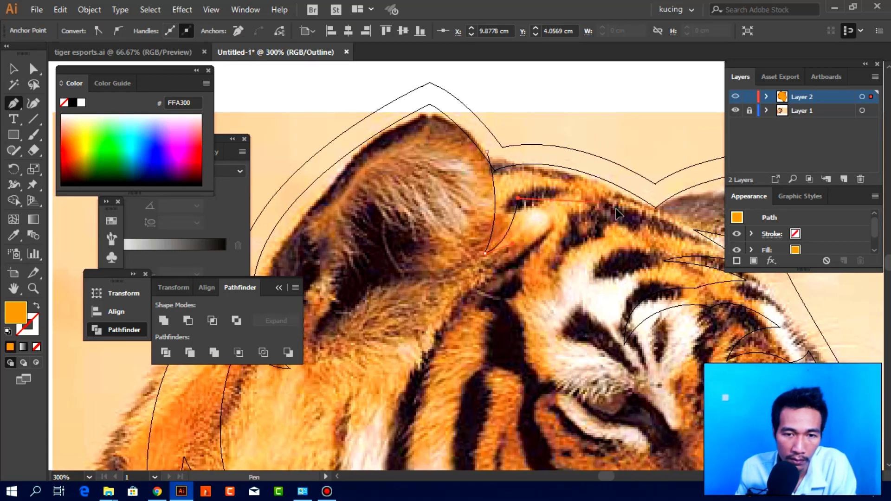
left_click_drag(605, 203, 640, 227)
left_click(523, 158)
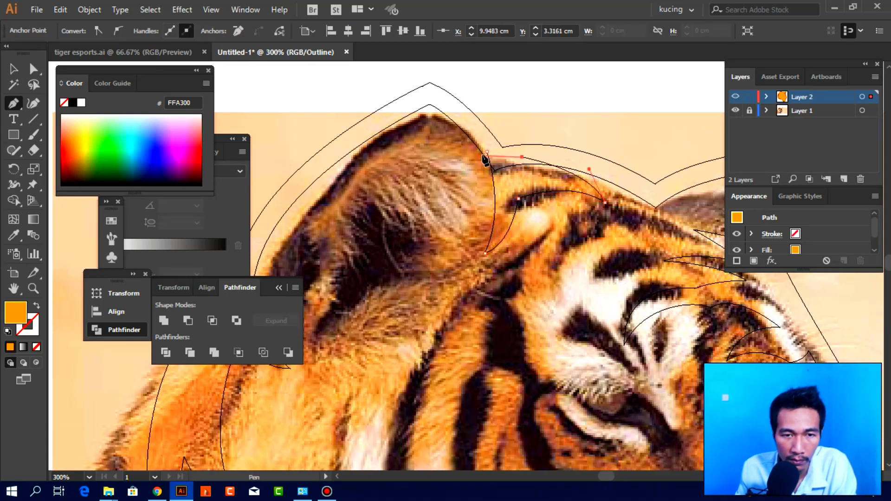
left_click(486, 151)
Select all paths and subtract the ear sliver from the head with Minus Front.
left_click(14, 69)
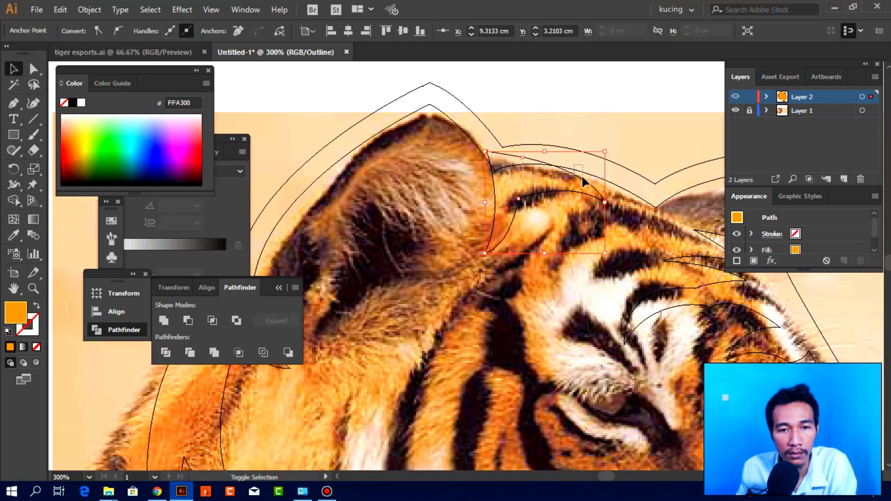
key("ctrl+a")
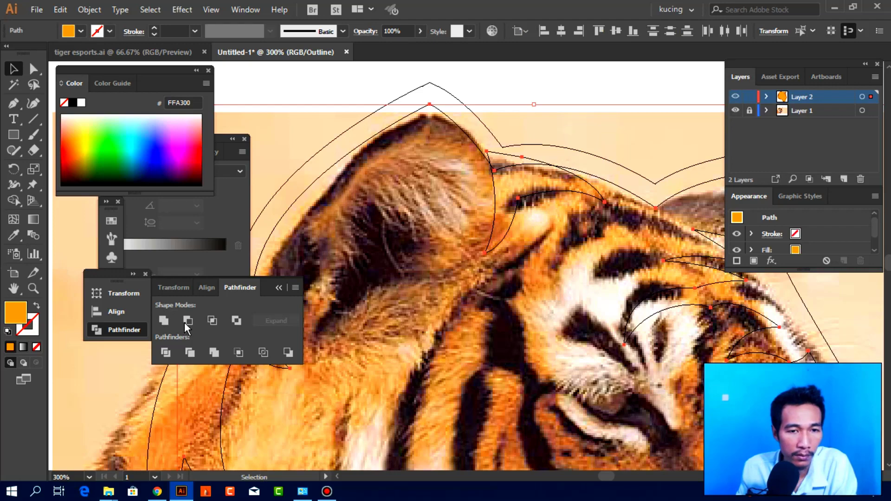
left_click(188, 322)
Cut the front shape out of the shape beneath it.
left_click(600, 274)
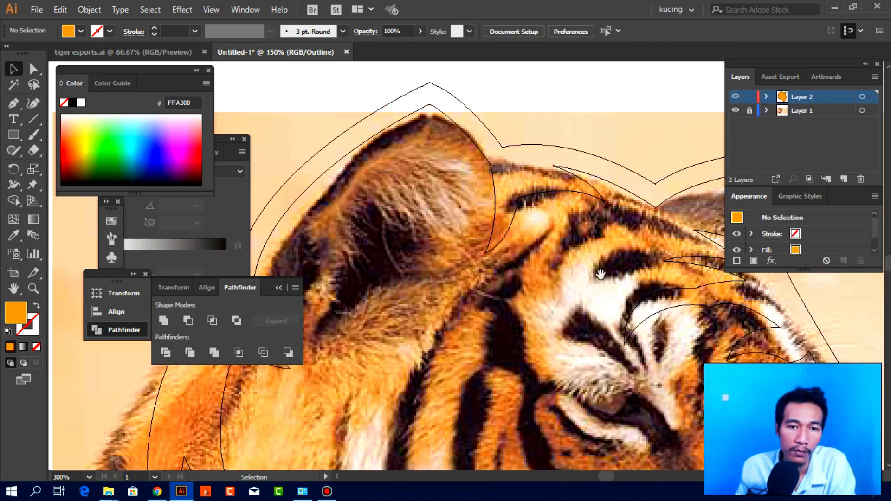
scroll(600, 274, "down", 2)
scroll(622, 223, "up", 1)
scroll(630, 211, "up", 1)
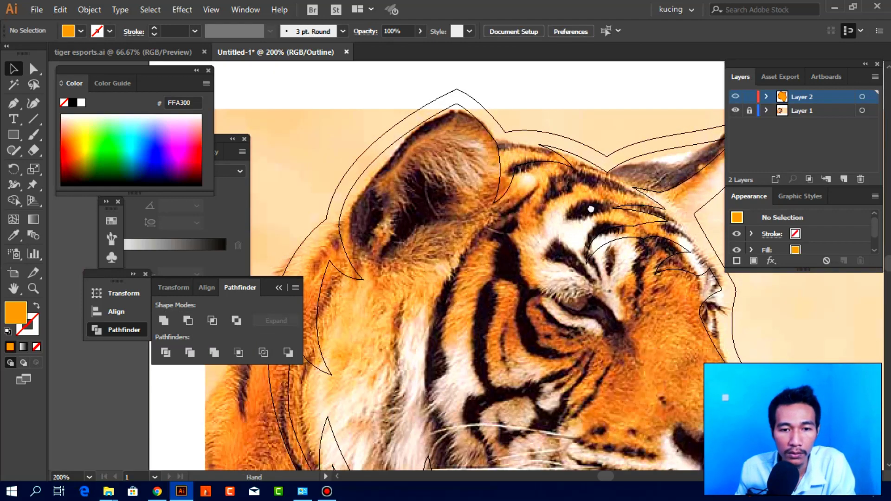
scroll(591, 210, "down", 3)
Draw an open curved Pen line from the forehead down the cheek beside the stripes.
left_click(15, 105)
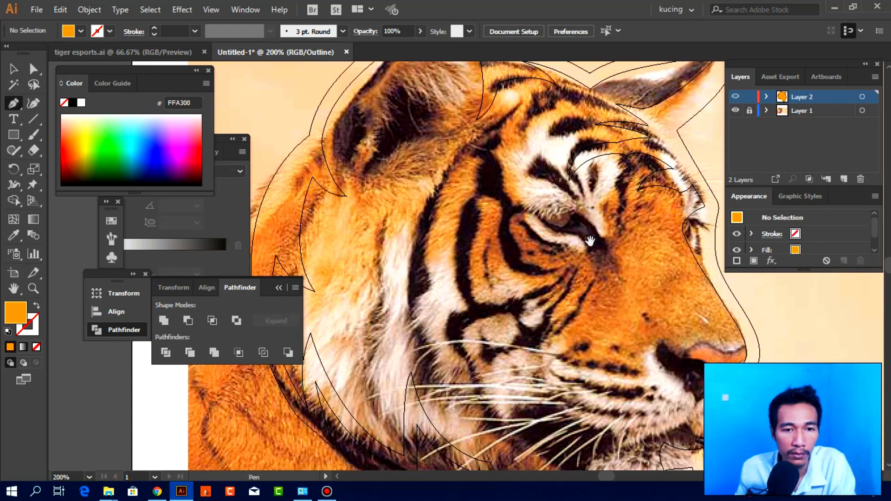
scroll(511, 186, "left", 1)
scroll(520, 167, "left", 1)
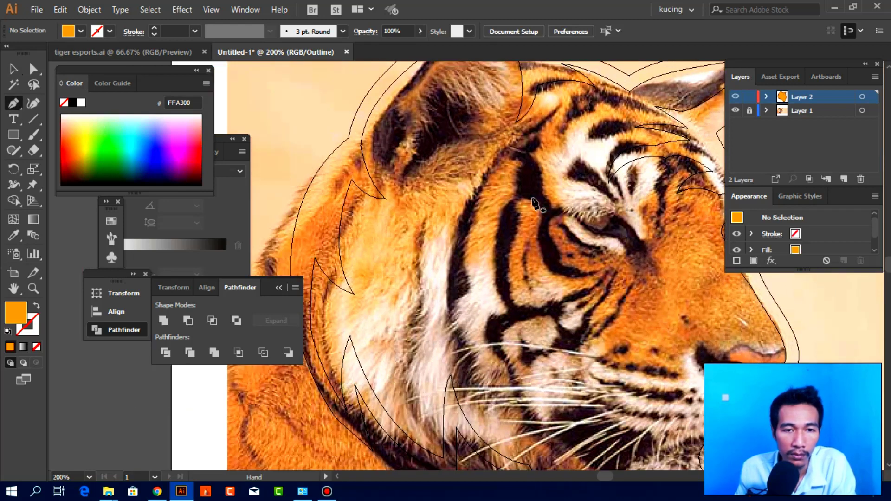
left_click(538, 126)
left_click_drag(452, 307, 477, 385)
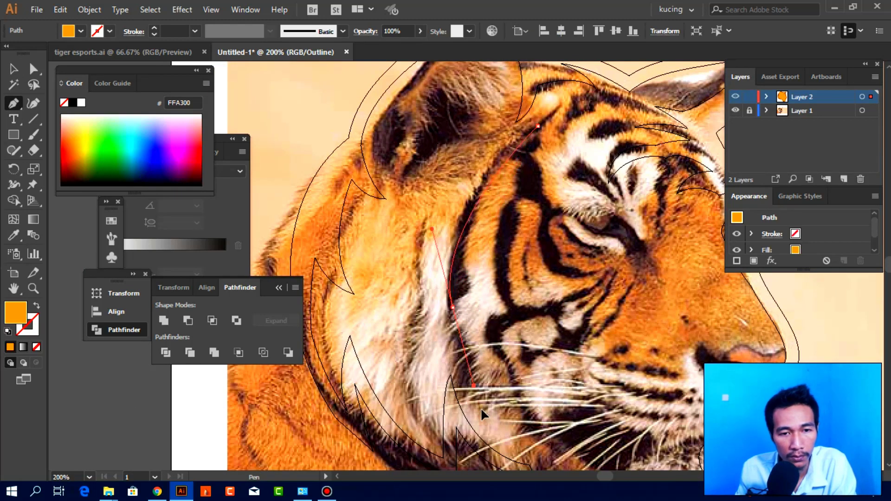
left_click_drag(482, 275, 485, 261)
scroll(486, 261, "up", 5)
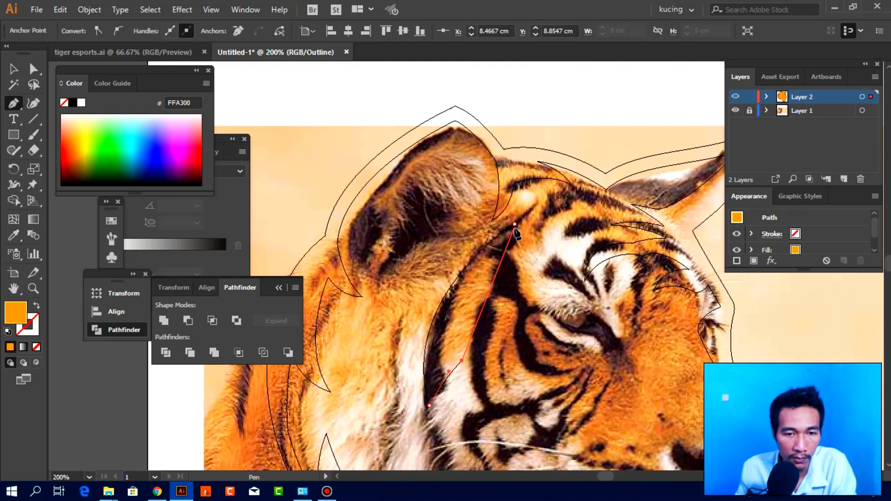
left_click_drag(515, 225, 599, 134)
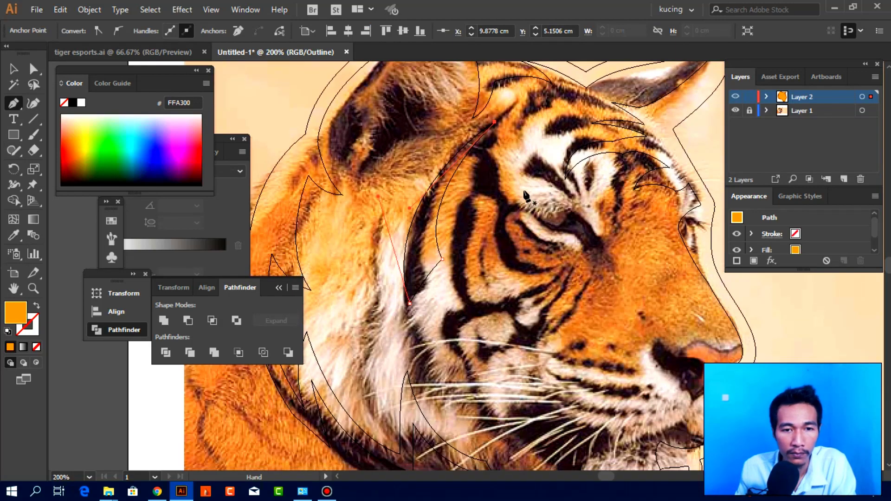
scroll(520, 190, "down", 4)
scroll(500, 181, "up", 2)
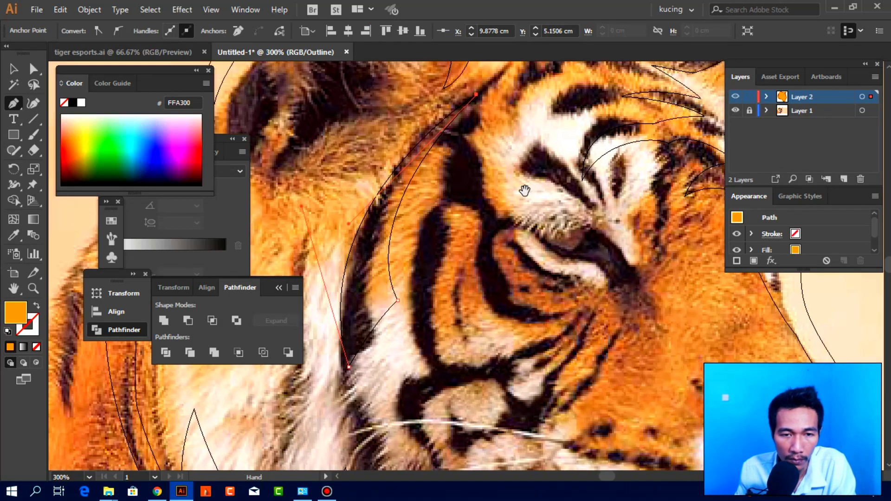
left_click(495, 190)
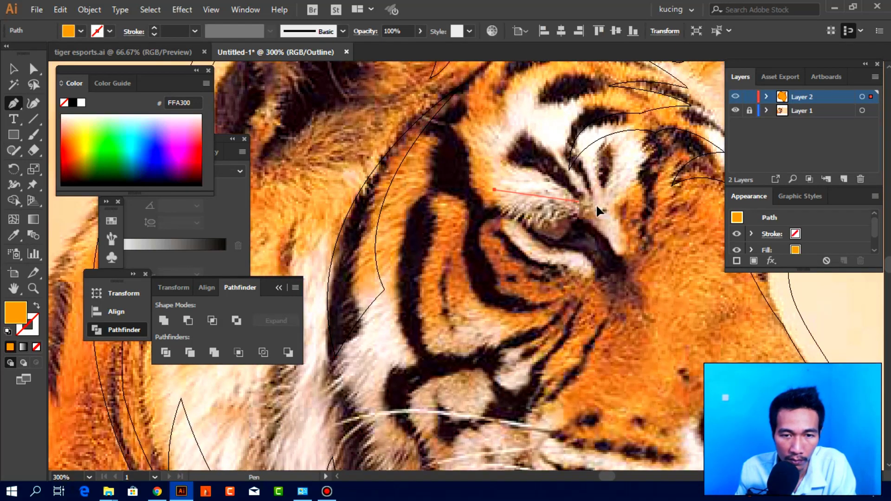
Complete the closed almond eye outline with a pointed tail below the eye.
left_click_drag(631, 267, 646, 253)
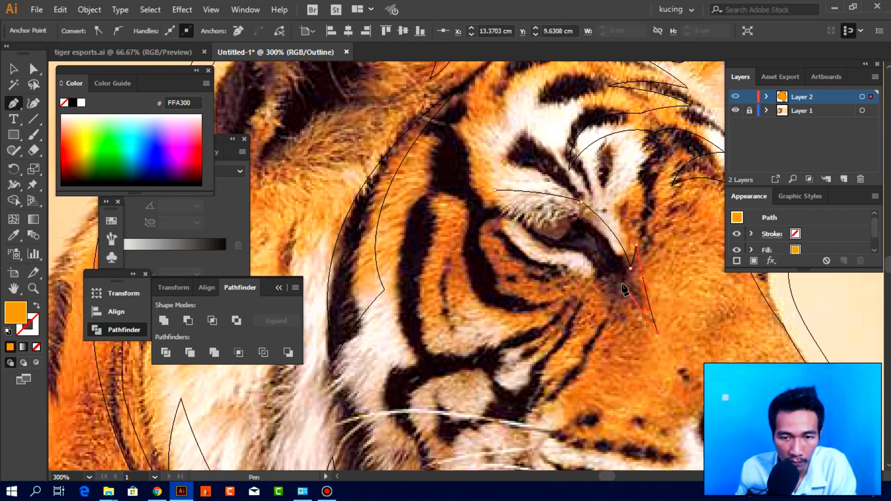
left_click_drag(599, 293, 578, 294)
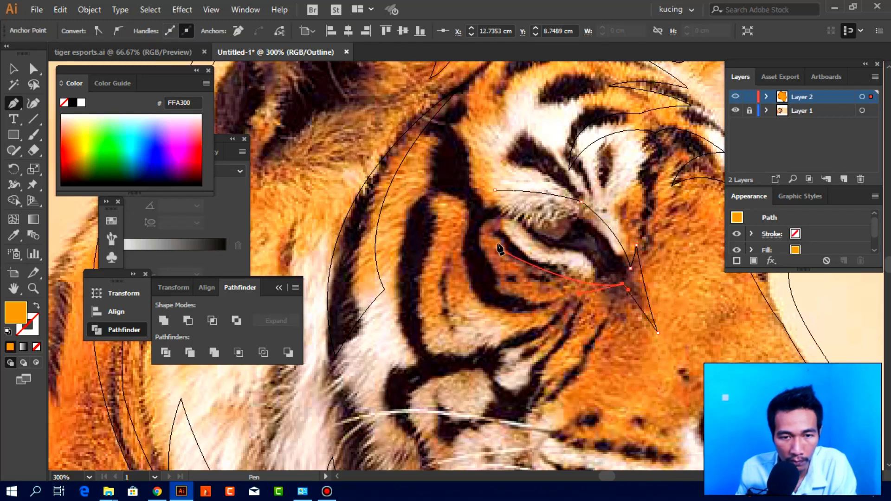
mouse_move(503, 222)
left_mouse_down()
mouse_move(505, 231)
mouse_move(538, 228)
left_mouse_up()
scroll(538, 227, "up", 1)
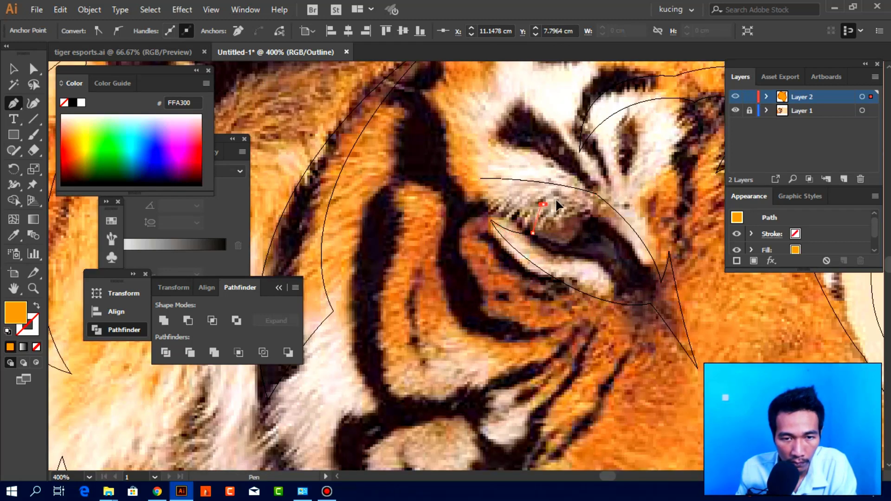
left_click(481, 178)
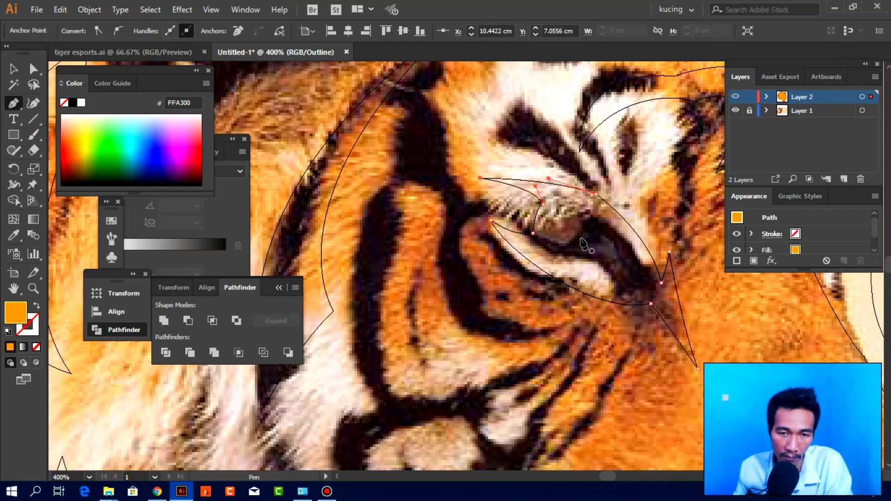
left_click(606, 235, "ctrl")
left_click_drag(607, 235, 574, 232)
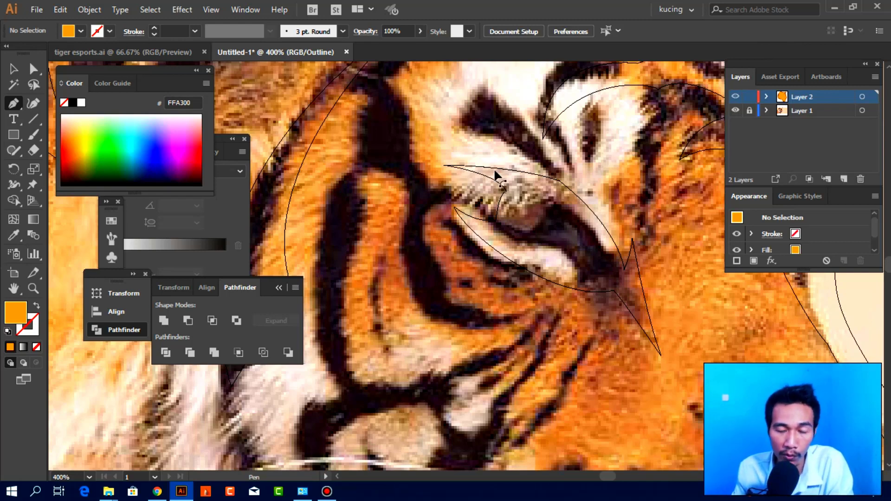
Trace the inner eye detail path, undo its unwanted closing curve, and return to Preview.
key("alt")
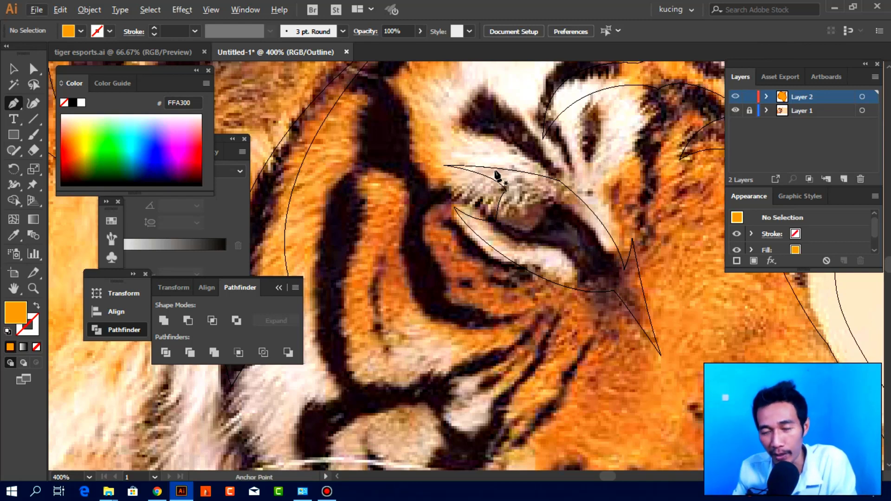
scroll(523, 216, "up", 1)
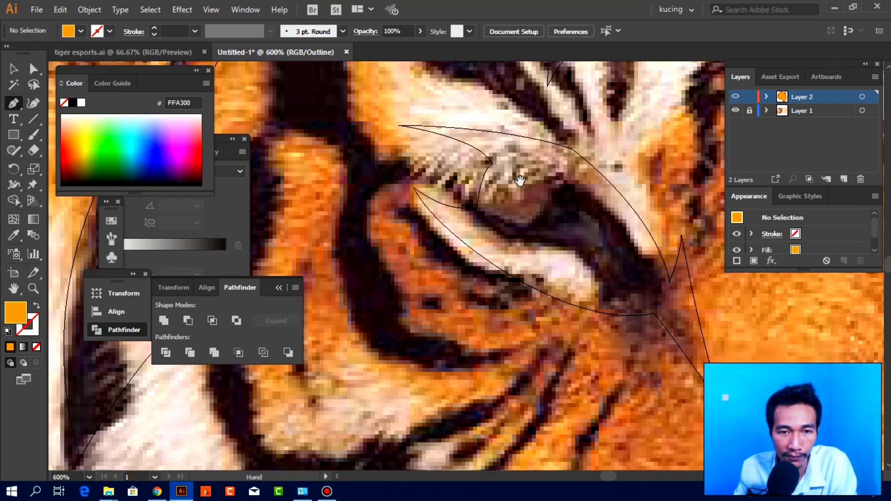
left_click_drag(520, 180, 518, 177)
left_click(541, 173)
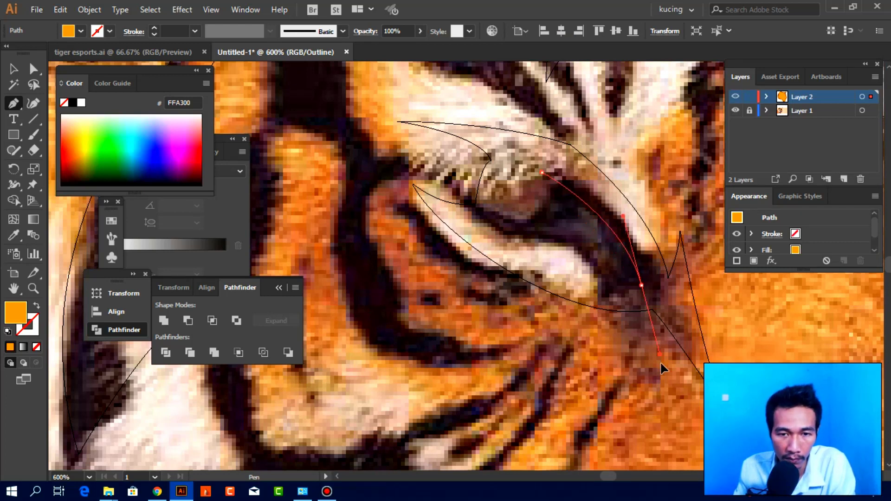
left_click(621, 200)
left_click(641, 285)
left_click(563, 270)
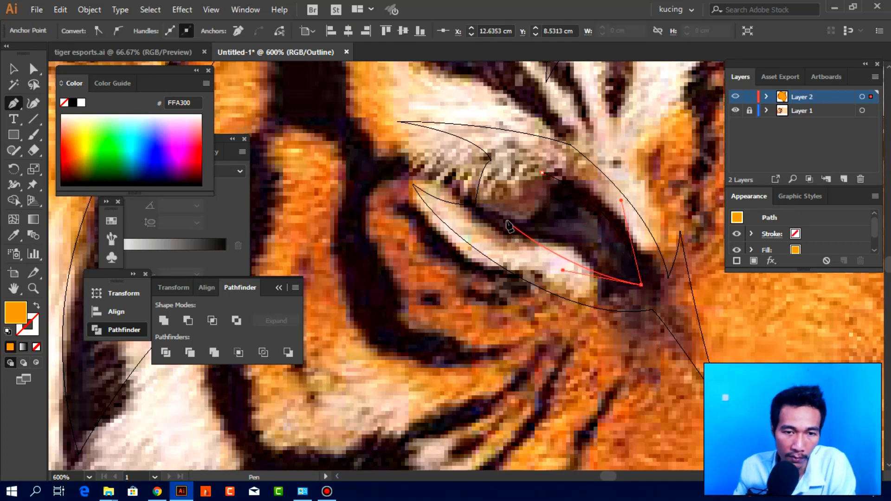
left_click_drag(547, 197, 543, 177)
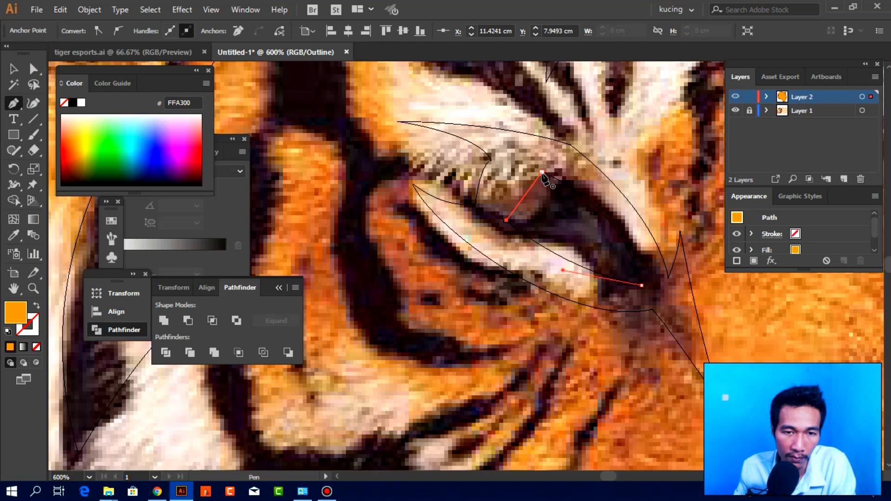
left_click(542, 172)
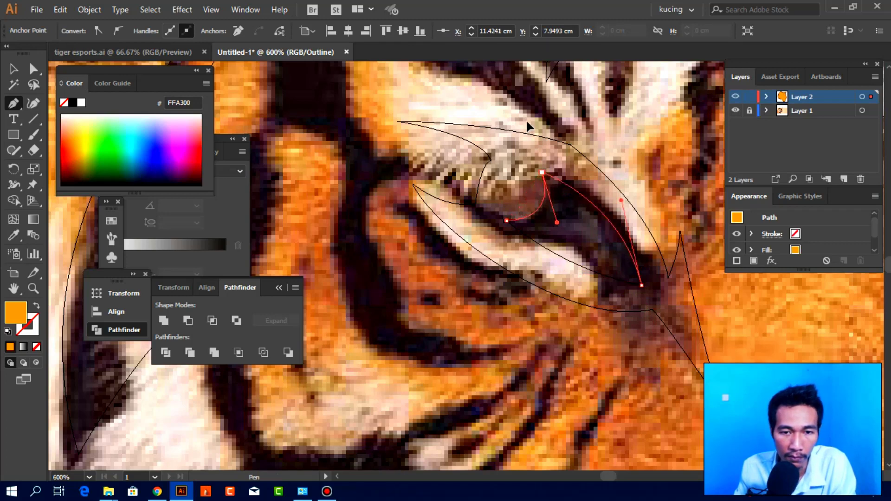
key("ctrl+z")
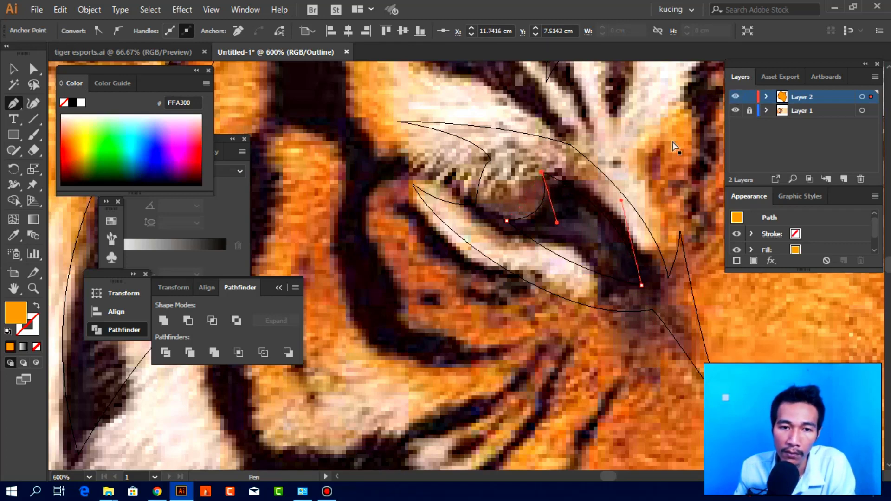
key("ctrl+y")
Select the eye outline with the orange head and cut the eye out with Minus Front.
key("v")
left_click(522, 165)
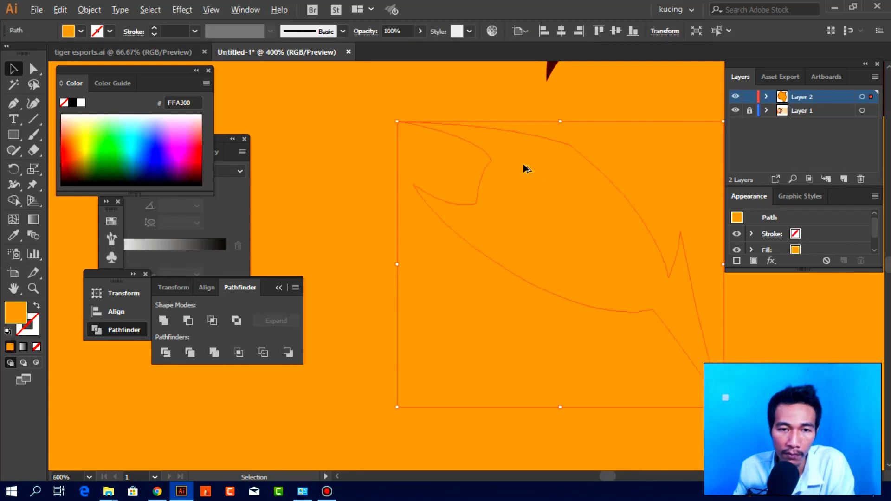
scroll(523, 163, "down", 3)
left_click(478, 139, "shift")
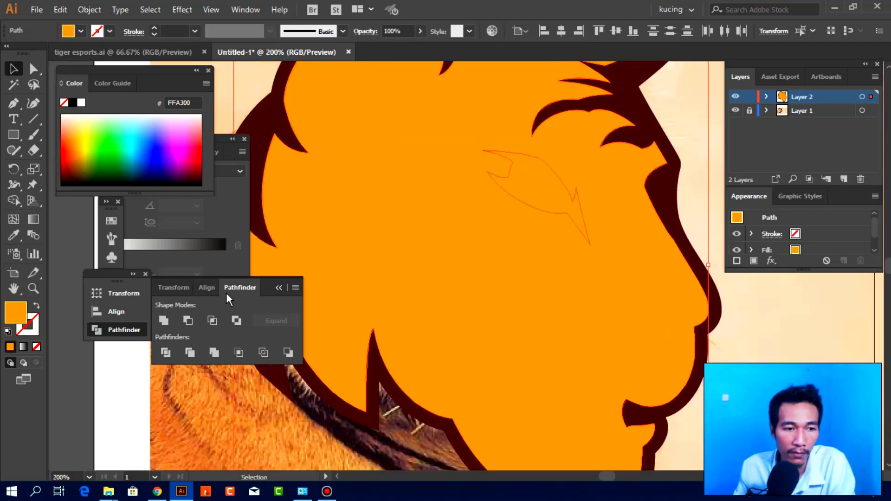
left_click(235, 321)
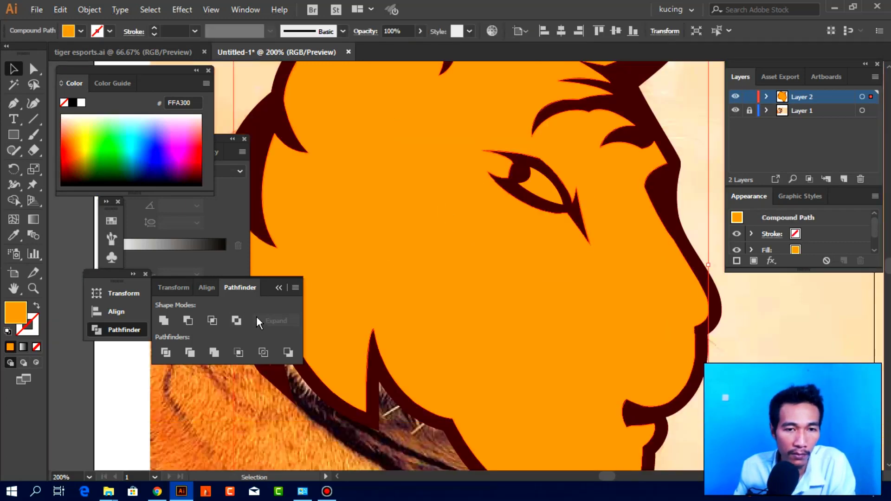
Make the head a compound shape and expand it into a single path.
left_click(295, 288)
left_click(324, 346)
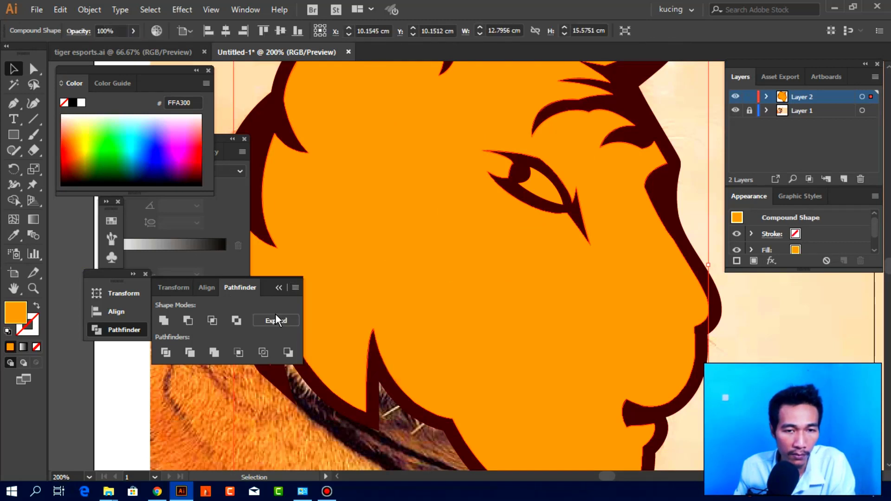
left_click(276, 321)
key("ctrl+shift+a")
scroll(595, 238, "down", 2)
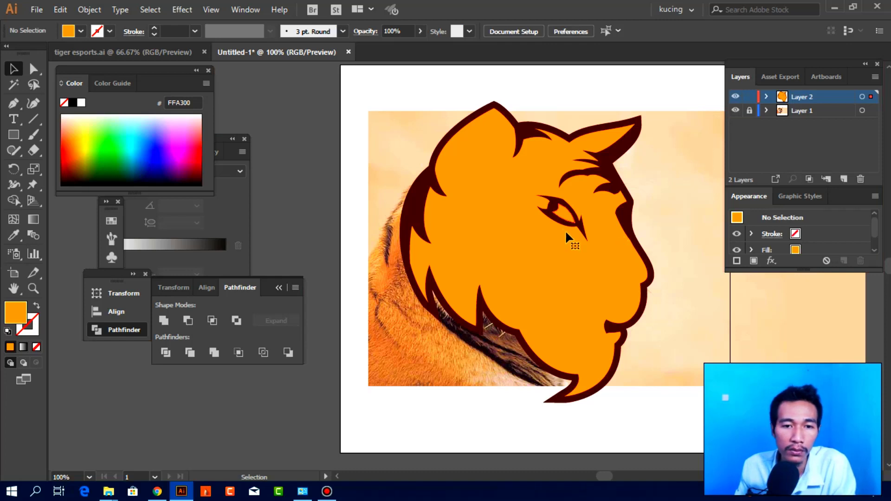
scroll(534, 207, "up", 1, "alt")
left_click_drag(535, 212, 565, 217)
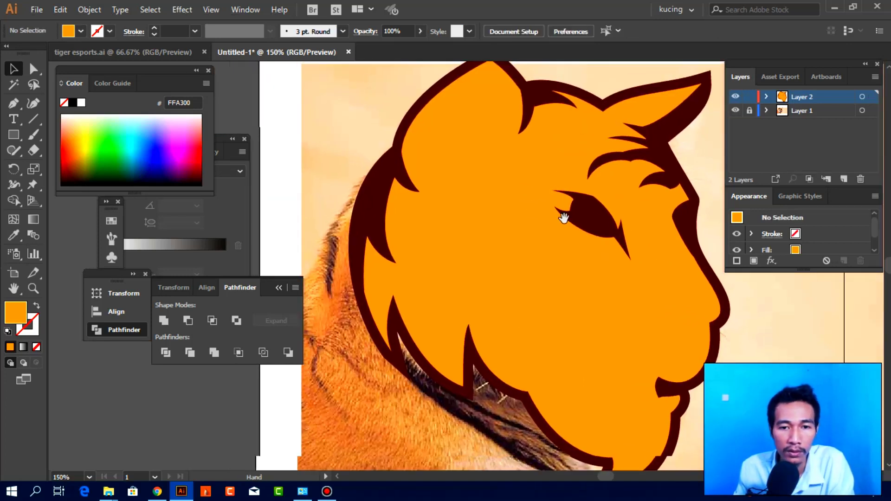
Select all paths and cut the cheek line shape out of the head.
left_click(519, 183)
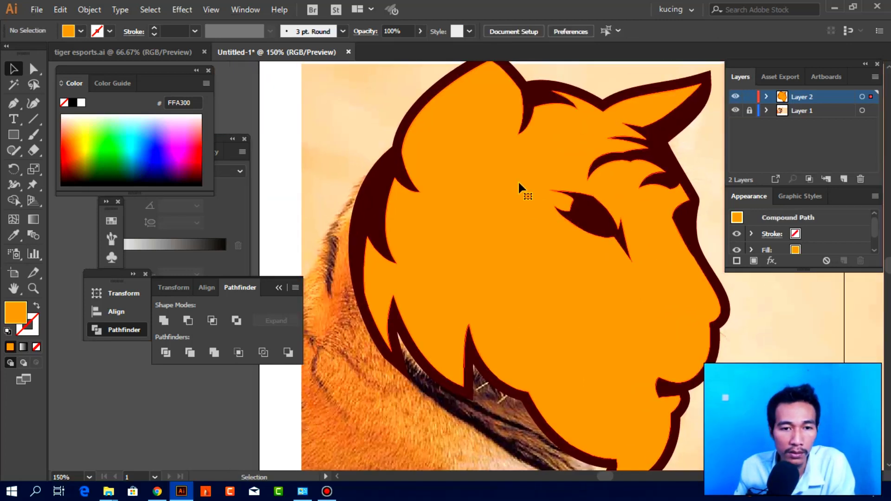
key("ctrl+y")
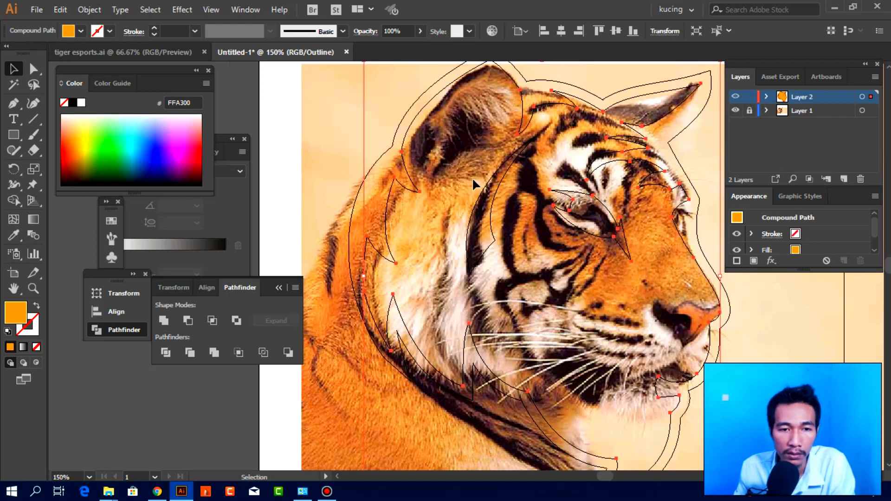
left_click(472, 207)
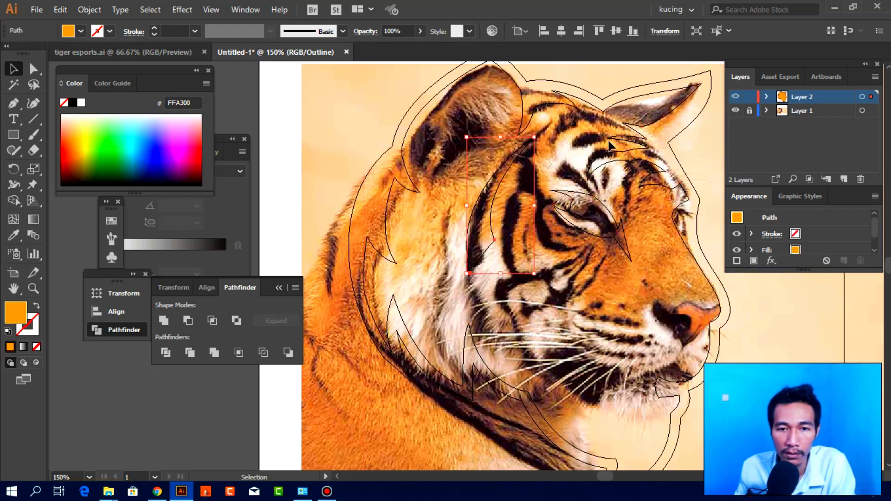
key("ctrl+a")
key("ctrl+y")
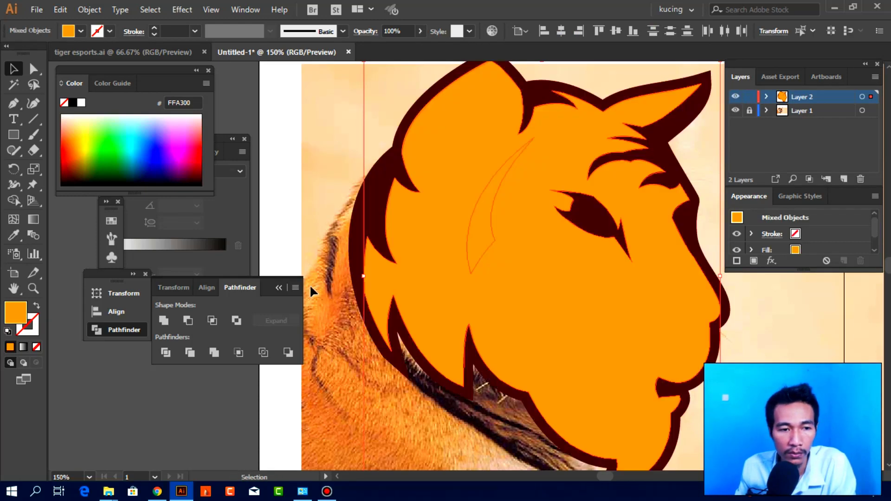
left_click(236, 321)
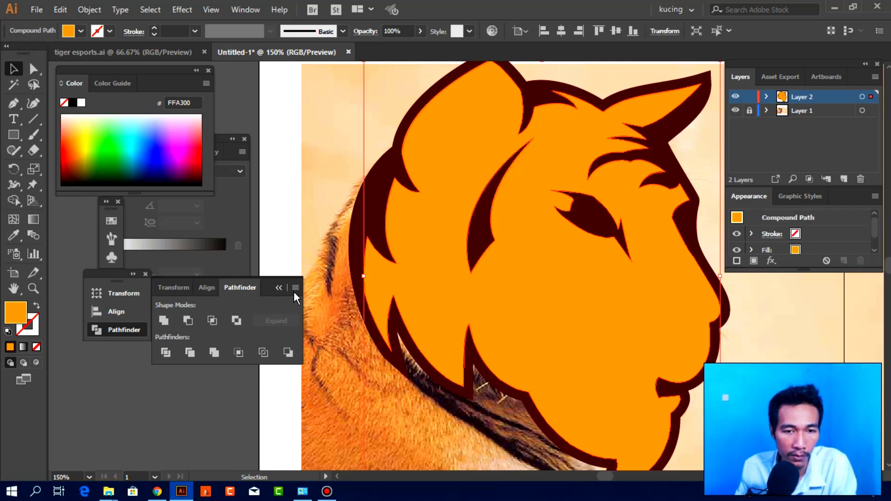
left_click(355, 364)
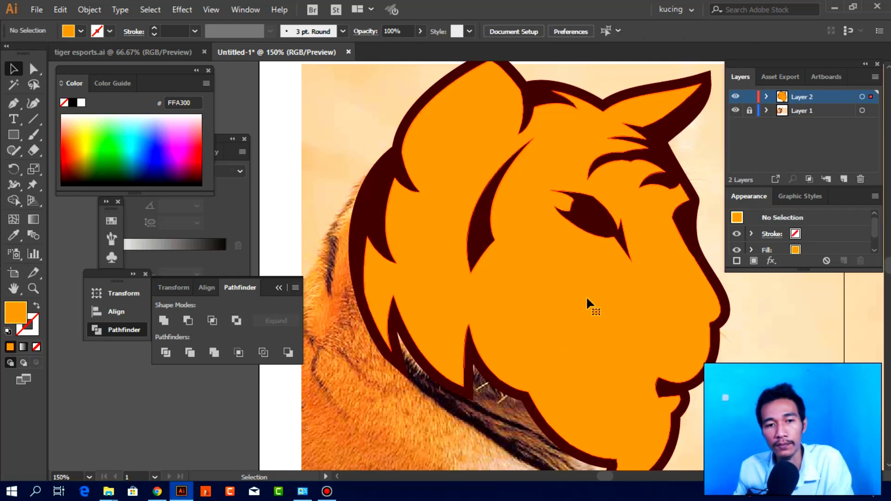
Combine the head pieces into an expanded compound shape and switch to Outline view.
key("ctrl+a")
left_click(295, 287)
left_click(322, 343)
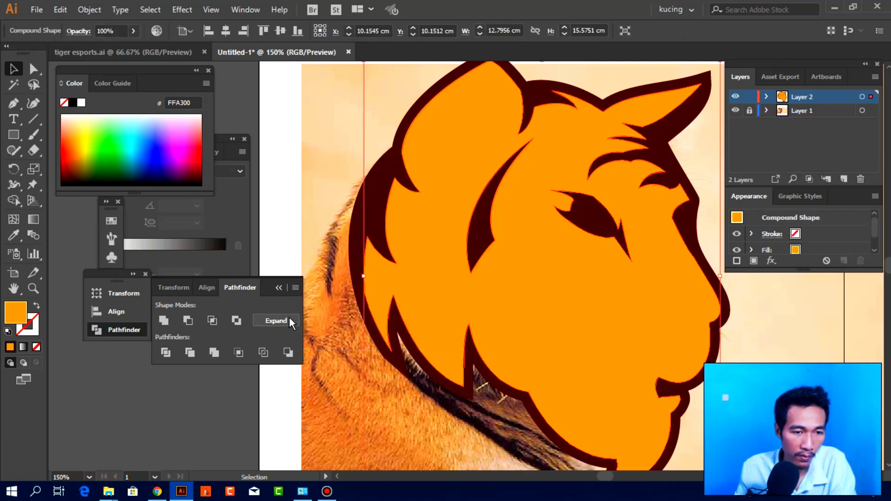
left_click(358, 369)
key("ctrl+a")
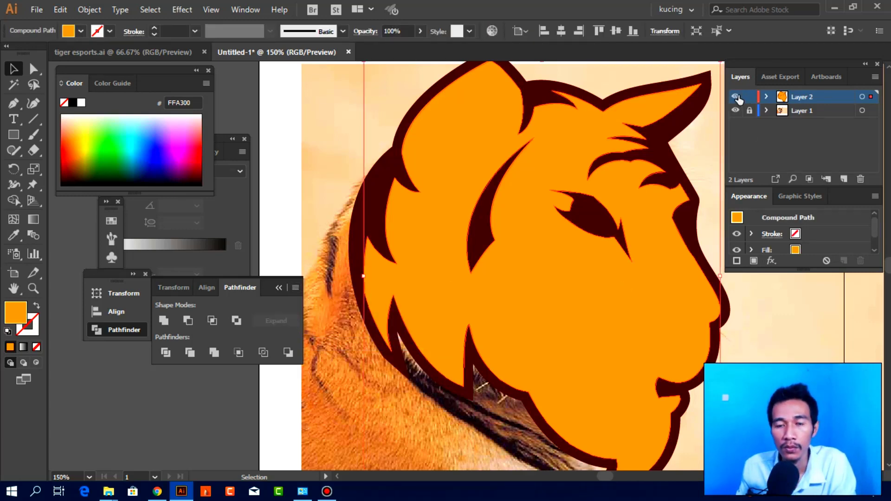
key("ctrl+y")
Start a new pen path at the nose tip and curve it around the nostril and nose side.
key("p")
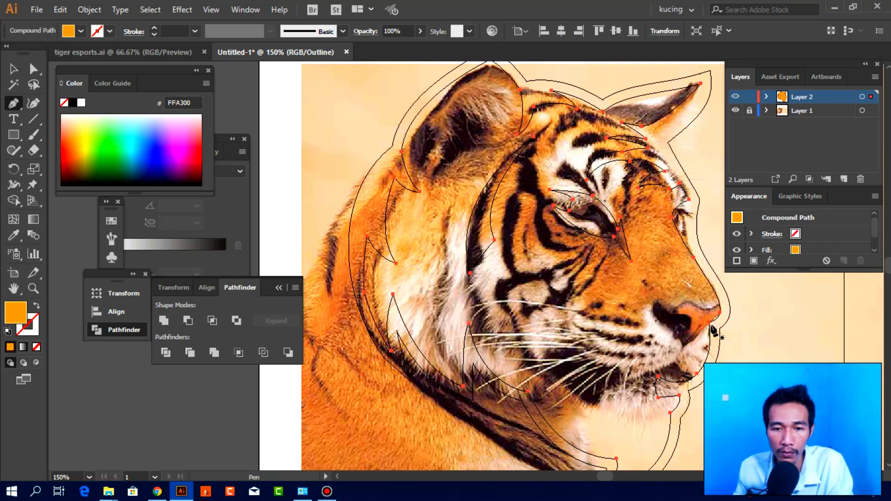
key("ctrl+shift+a")
scroll(708, 310, "up", 2)
scroll(708, 310, "right", 1)
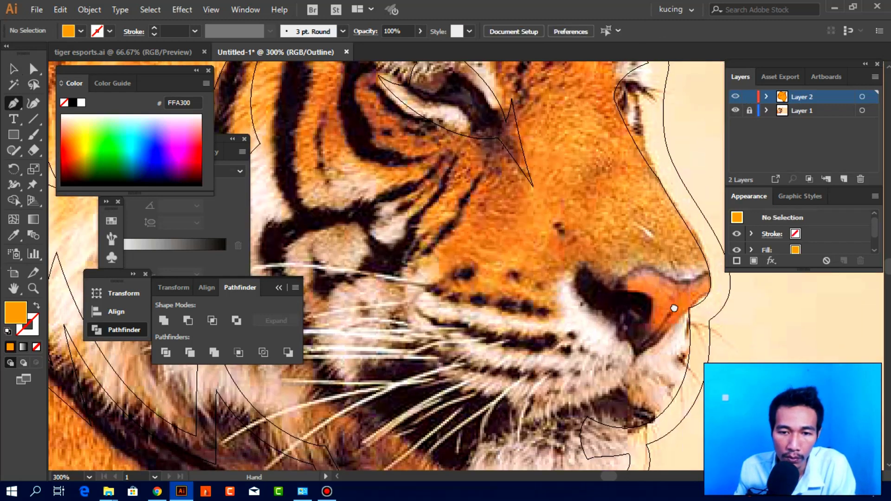
scroll(686, 290, "right", 1)
left_click(680, 280)
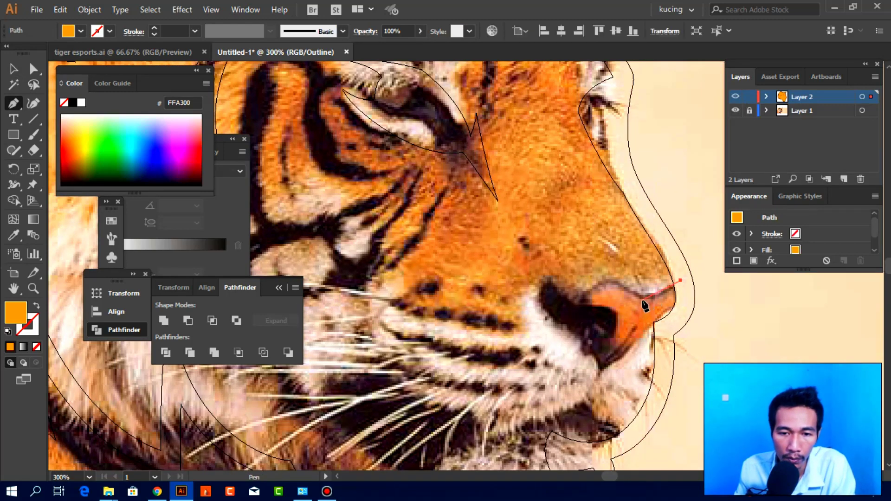
left_click(592, 292)
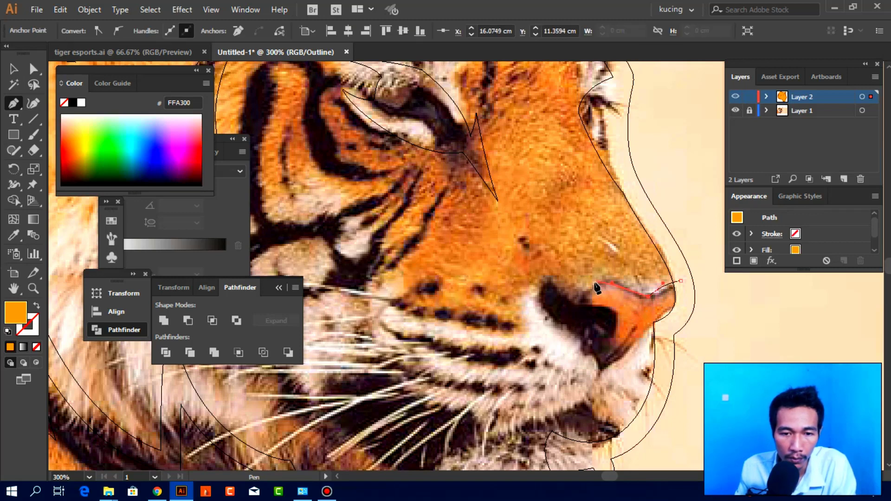
left_click(586, 291)
left_click_drag(582, 304, 537, 314)
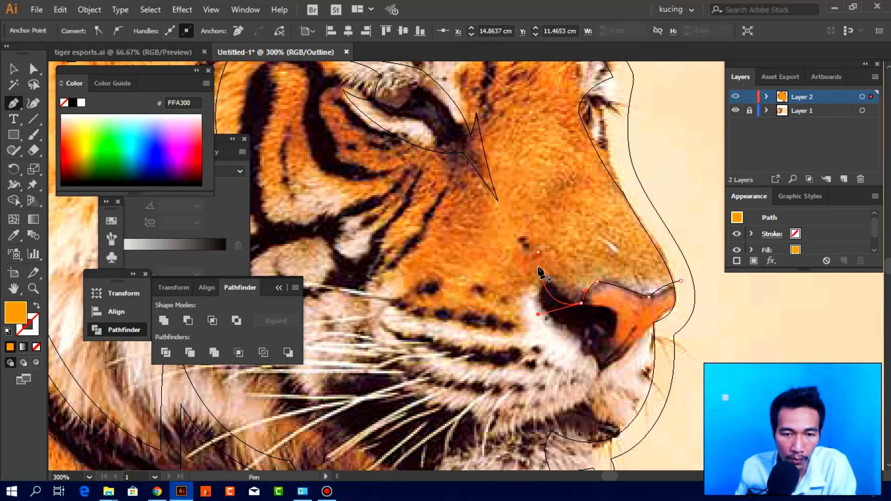
mouse_move(539, 253)
left_mouse_down()
mouse_move(559, 325)
mouse_move(626, 348)
left_mouse_up()
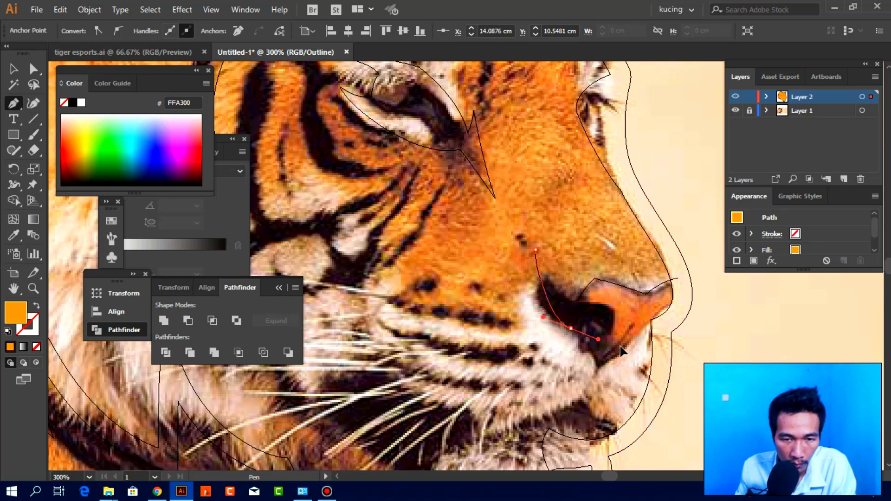
left_click_drag(610, 383, 644, 319)
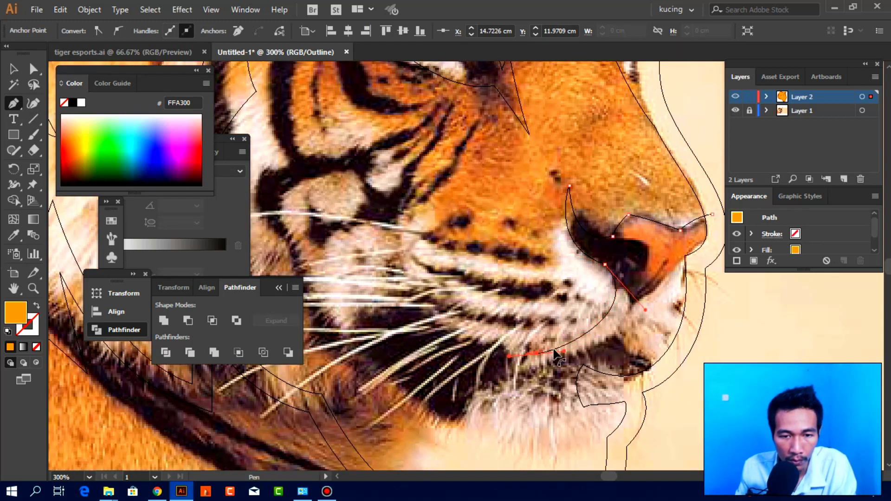
Continue the path along the upper lip and whisker pad down toward the jaw.
left_click_drag(547, 346, 523, 349)
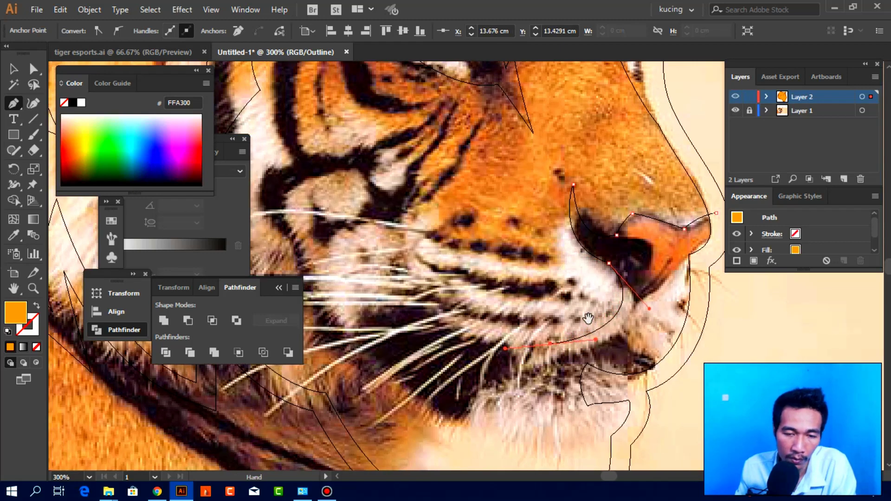
scroll(529, 325, "up", 2)
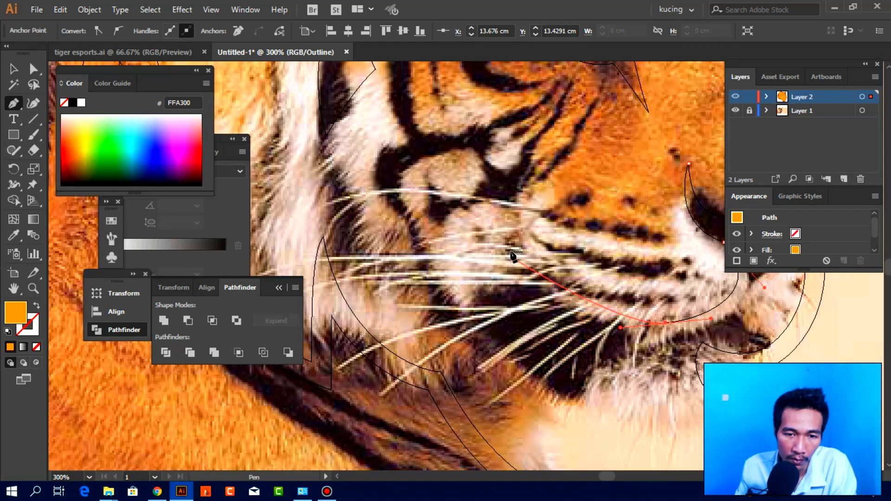
left_click_drag(509, 250, 481, 203)
left_click_drag(529, 306, 482, 263)
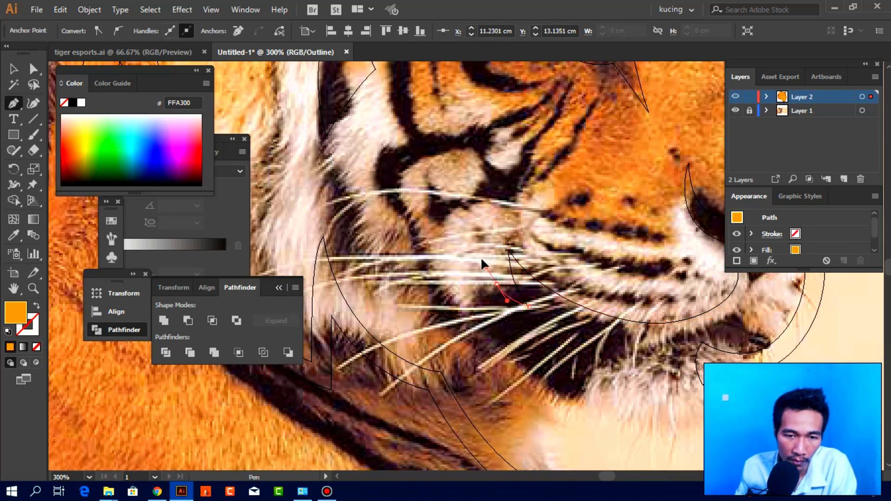
scroll(488, 183, "down", 5)
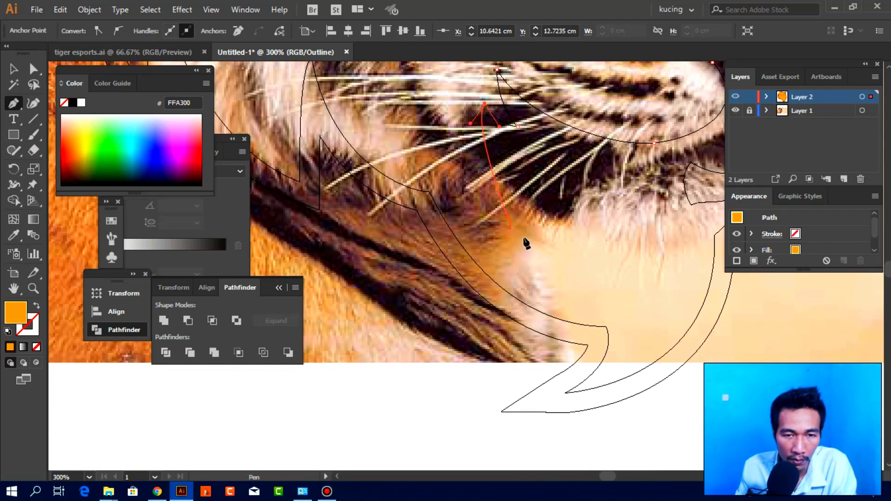
left_click_drag(530, 243, 559, 265)
mouse_move(615, 266)
left_mouse_down()
mouse_move(542, 280)
mouse_move(563, 286)
mouse_move(549, 328)
left_mouse_up()
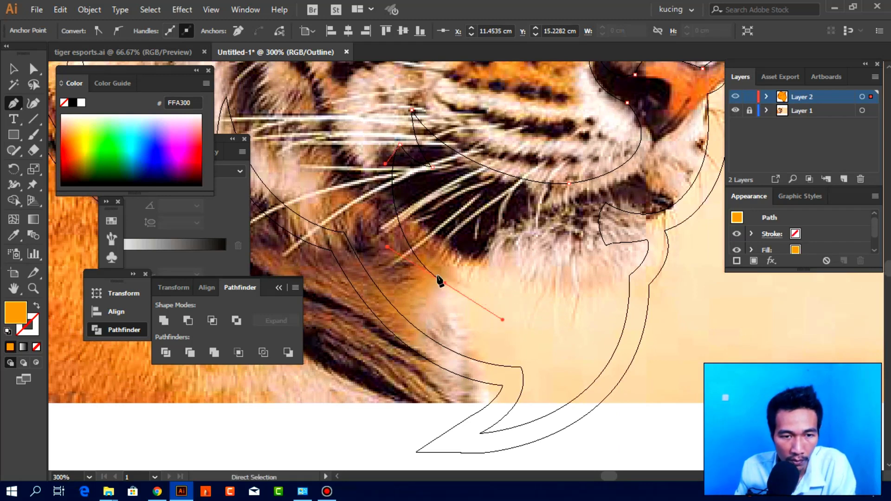
key("ctrl+z")
Extend the path below the cheek across the lower jaw to the jaw's tip.
left_click_drag(471, 280, 539, 297)
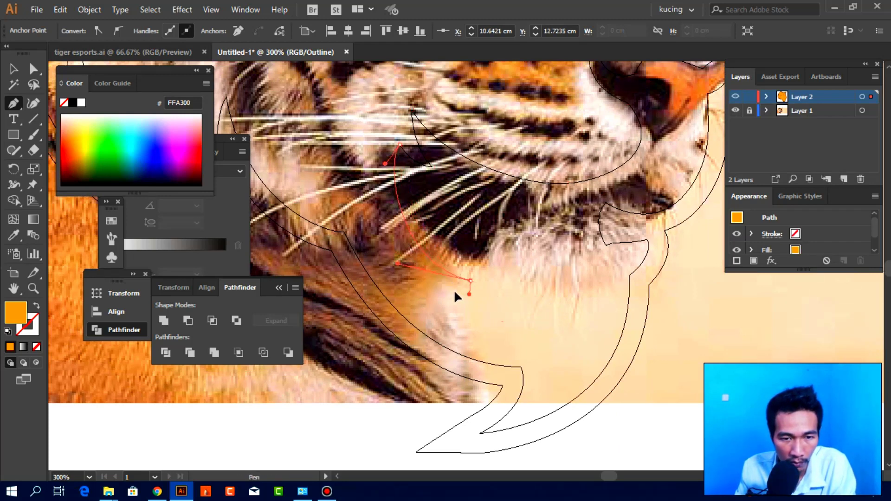
left_click_drag(454, 290, 430, 282)
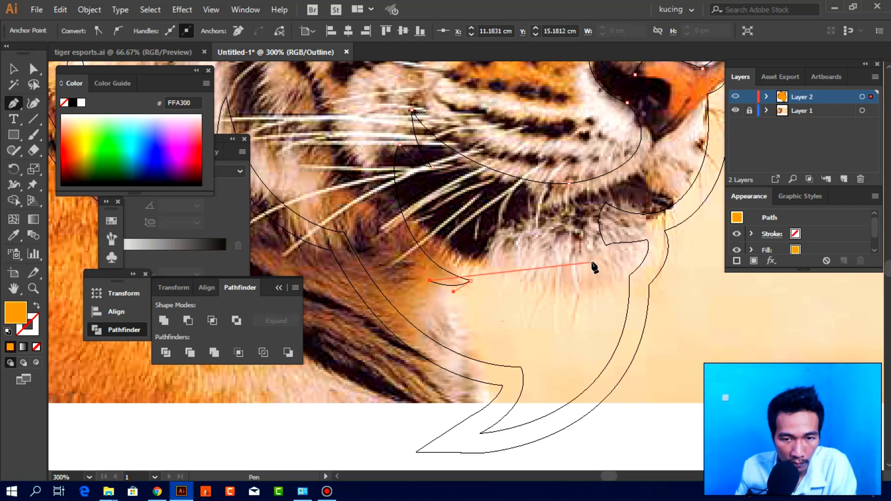
mouse_move(599, 255)
left_mouse_down()
mouse_move(628, 244)
mouse_move(599, 255)
mouse_move(630, 274)
mouse_move(547, 258)
left_mouse_up()
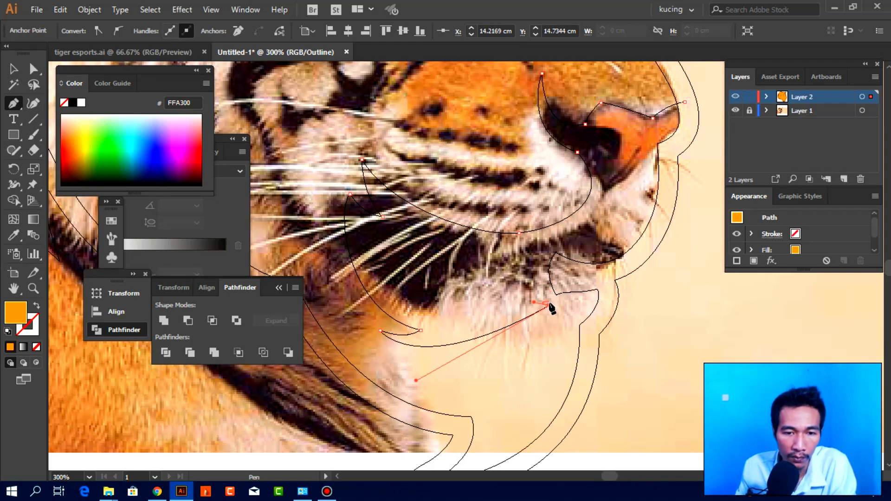
left_click_drag(556, 296, 674, 207)
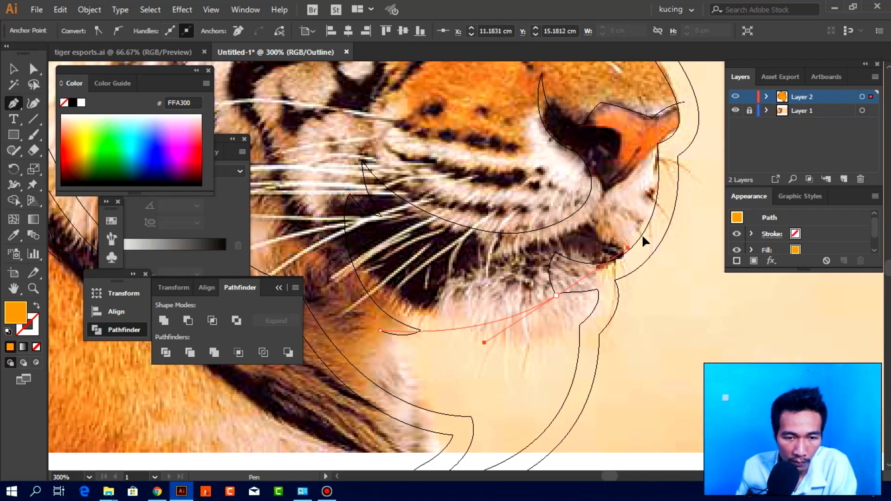
key("ctrl+z")
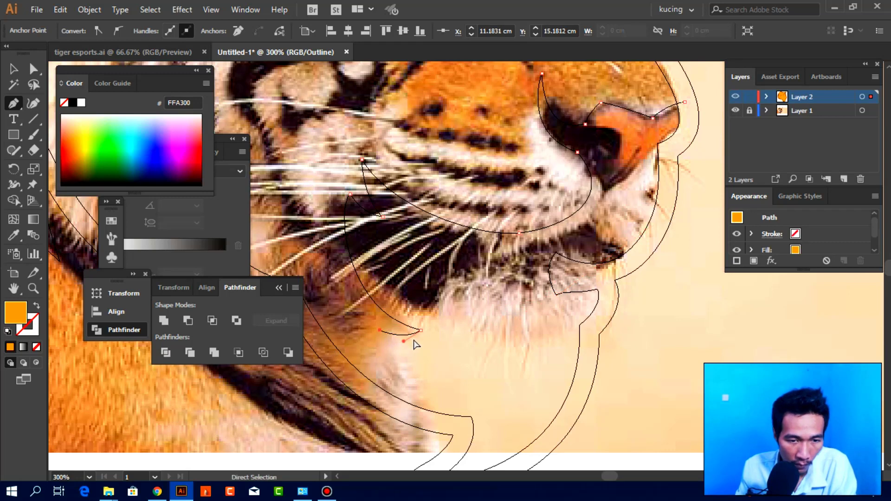
mouse_move(418, 319)
left_mouse_down()
mouse_move(492, 345)
mouse_move(537, 333)
left_mouse_up()
left_click(370, 310)
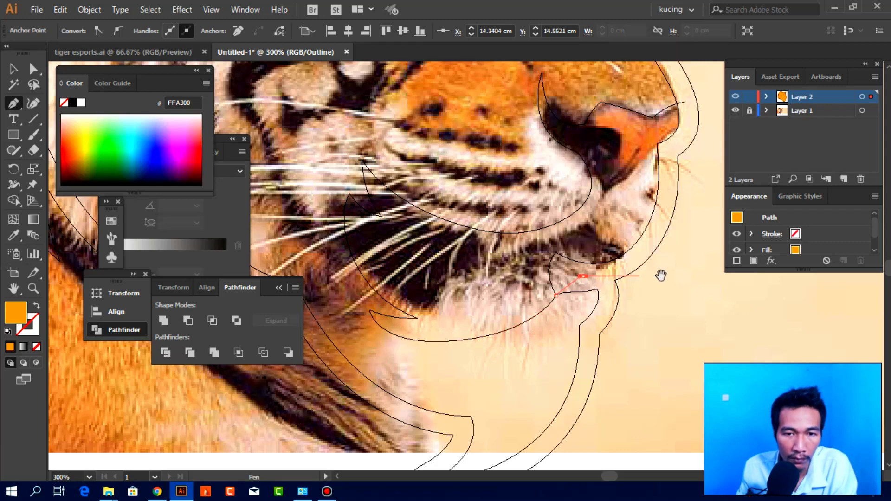
Curve the path up under the chin and mouth to the nostril, closing it at the start.
mouse_move(661, 274)
left_mouse_down()
mouse_move(609, 342)
mouse_move(625, 260)
mouse_move(512, 290)
left_mouse_up()
left_click_drag(542, 344, 472, 226)
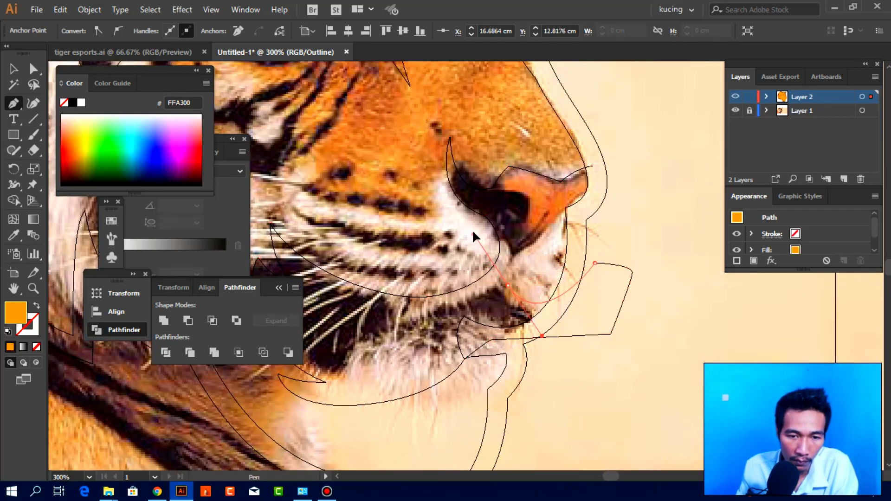
left_click_drag(509, 254, 511, 257)
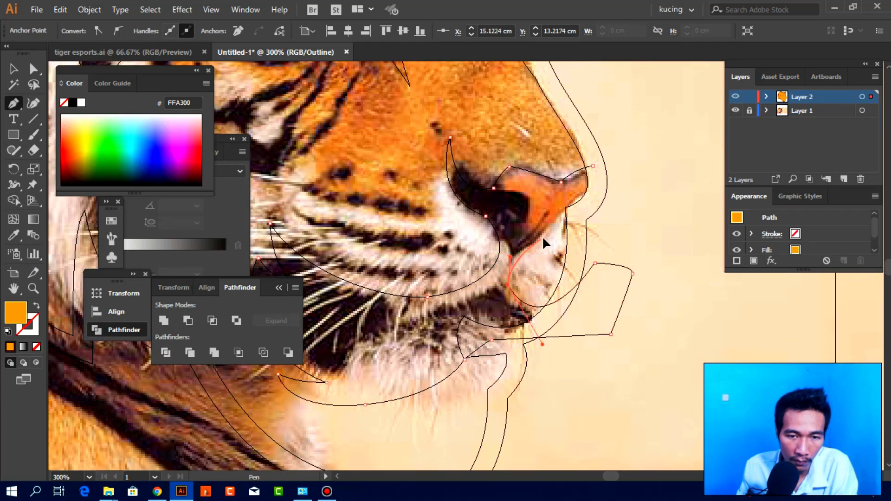
left_click(566, 214)
left_click_drag(607, 210, 612, 206)
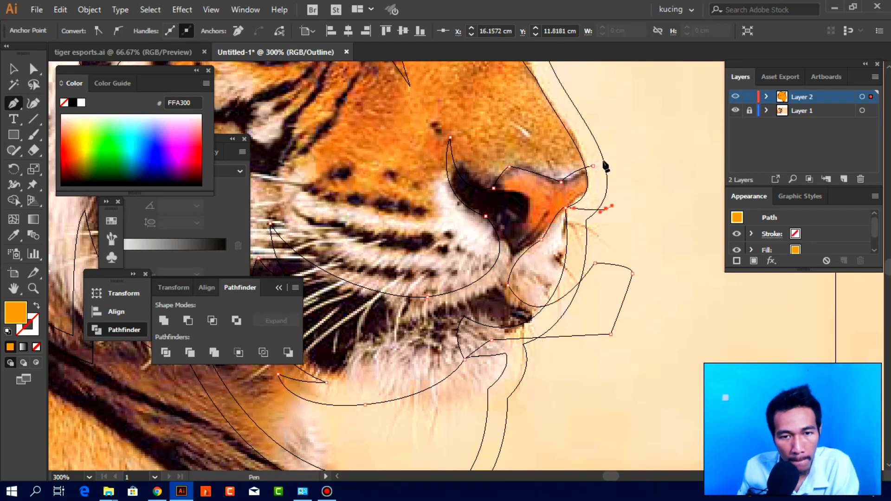
left_click(619, 176)
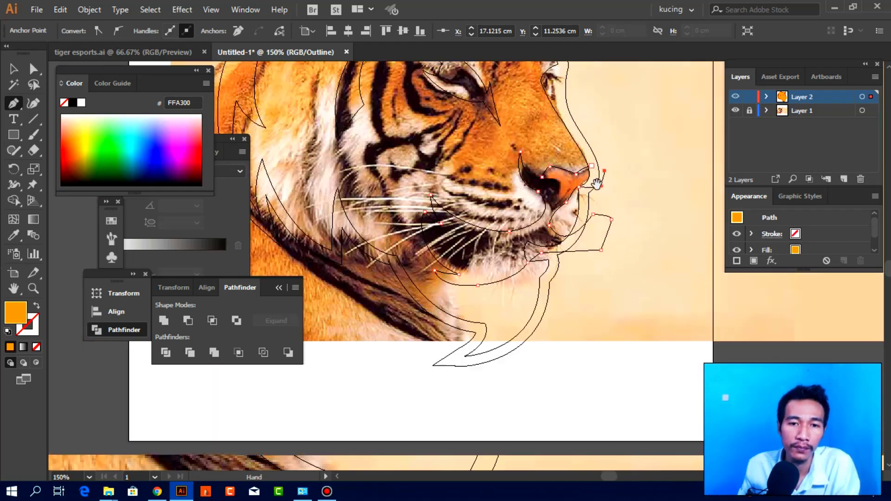
scroll(596, 173, "down", 2)
left_click(596, 173)
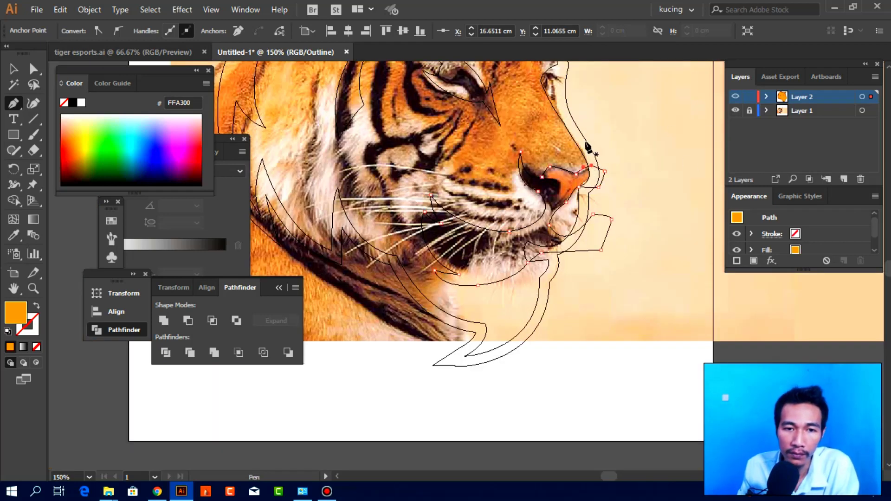
In Preview, apply Pathfinder Minus Front to the mouth path and orange head, then return to Outline mode.
key("v")
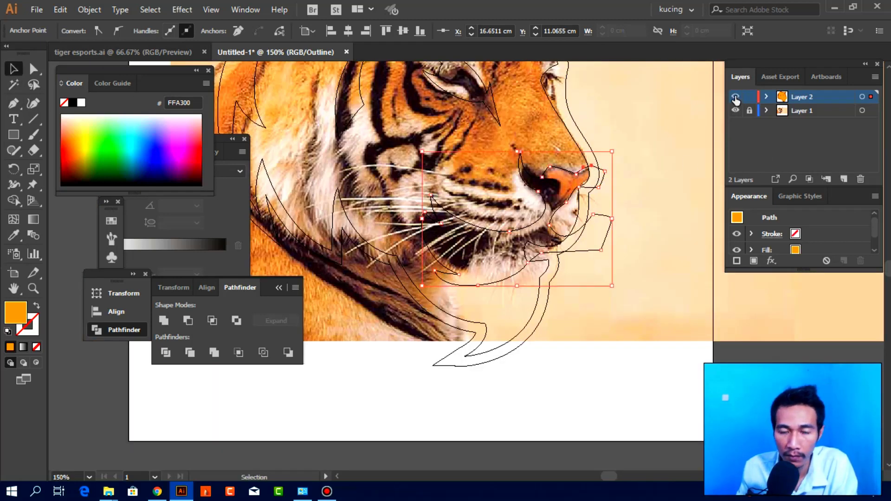
key("ctrl+y")
left_click(400, 255, "shift")
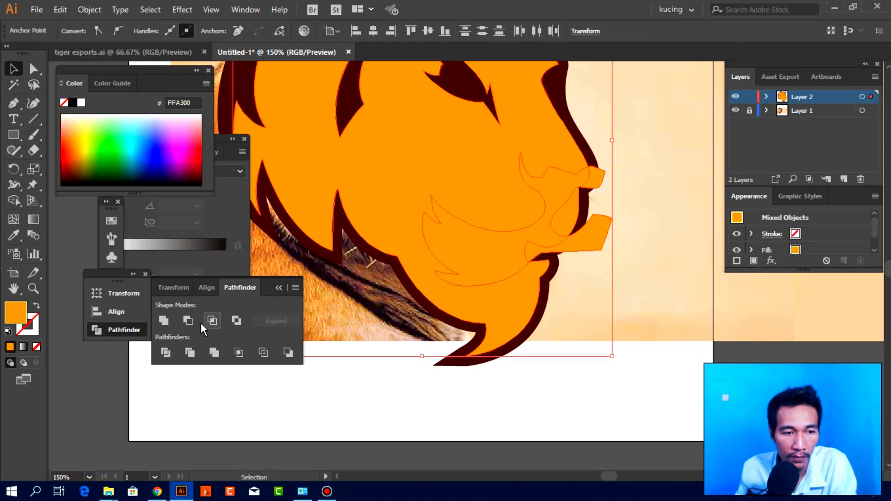
left_click(187, 318)
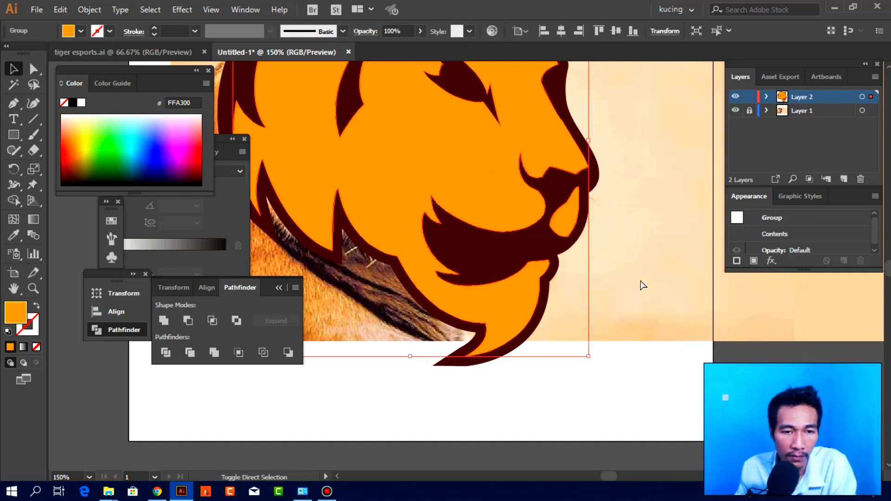
left_click(588, 297)
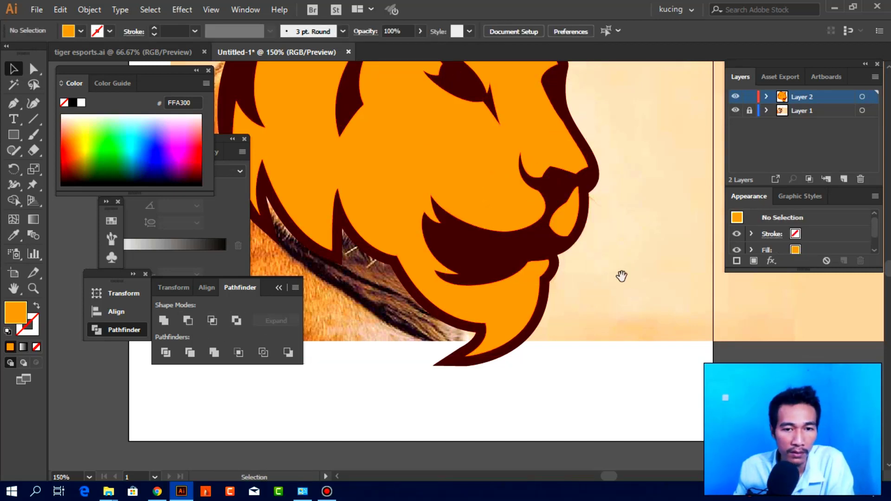
scroll(618, 257, "down", 2)
scroll(583, 311, "up", 1)
scroll(582, 311, "up", 1)
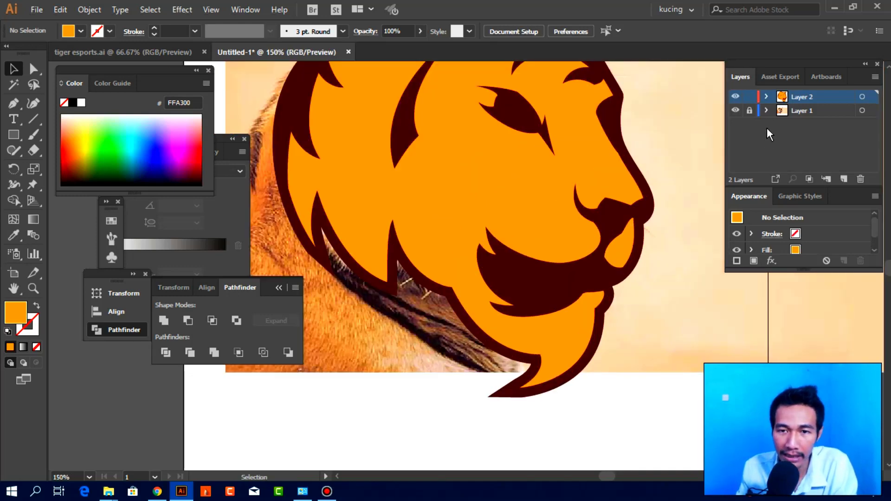
key("ctrl+y")
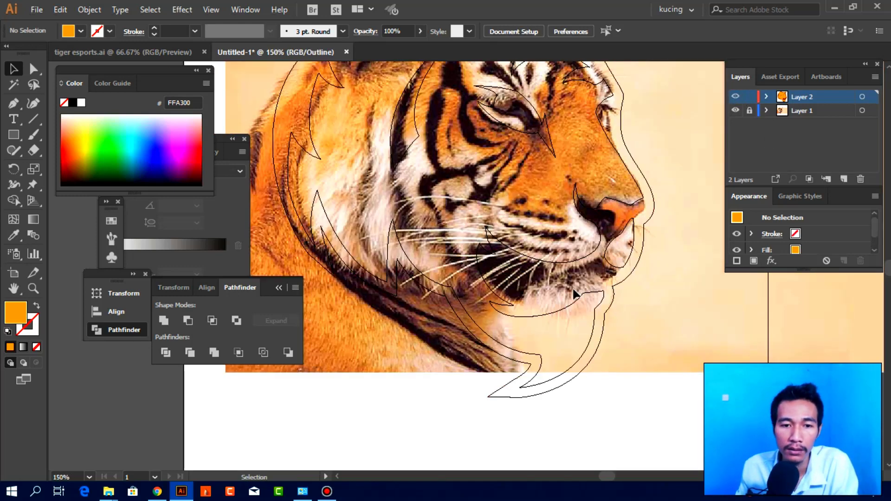
scroll(572, 287, "up", 1)
scroll(580, 289, "up", 1)
Trace the left fang's outline inside the mouth with the Pen tool.
key("p")
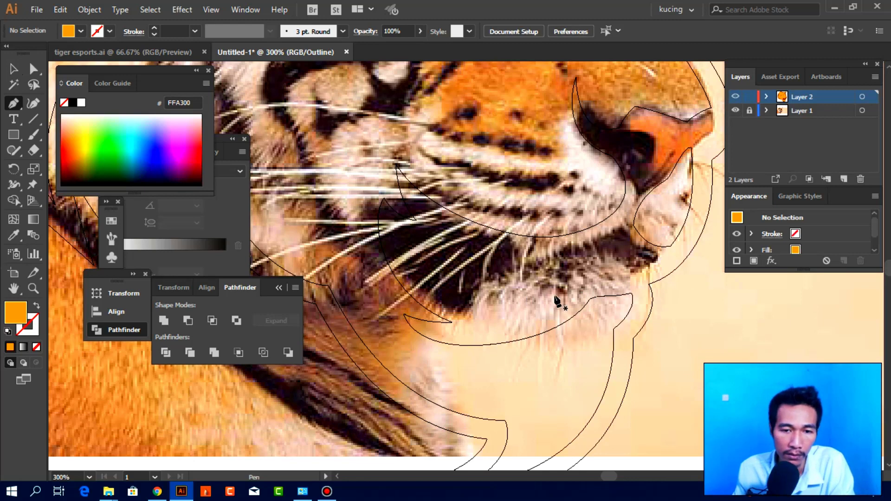
left_click_drag(558, 301, 589, 305)
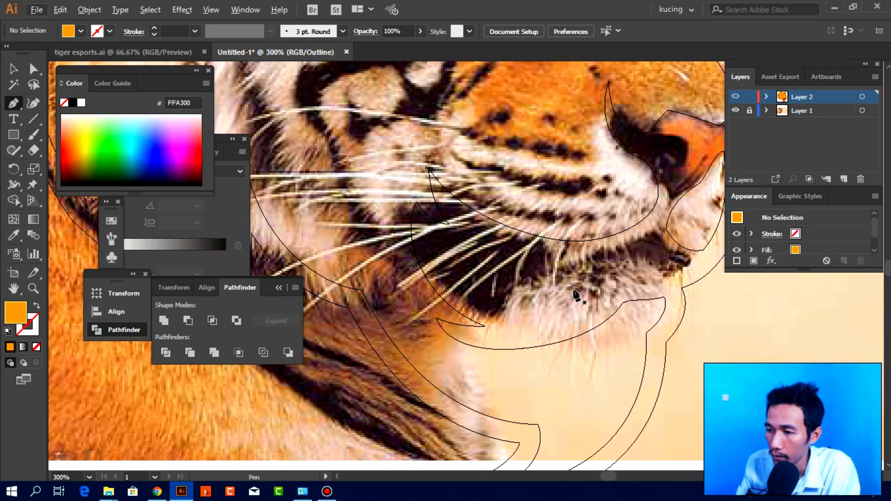
scroll(563, 313, "up", 1)
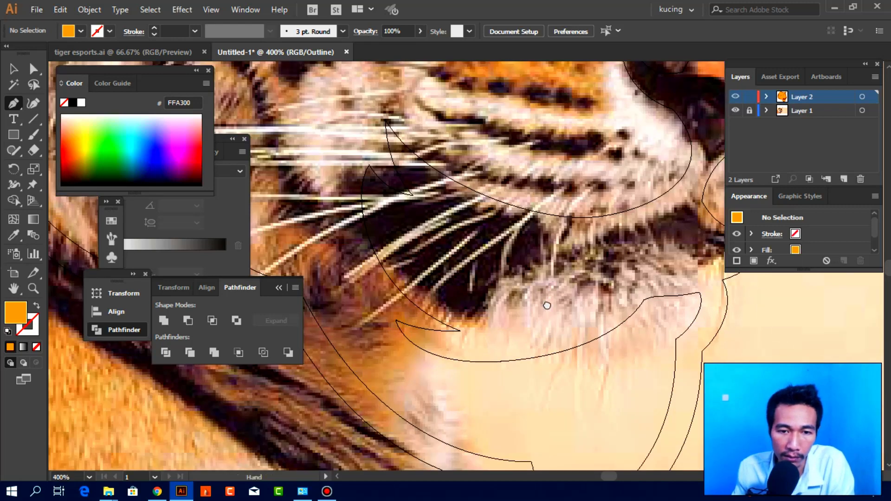
left_click_drag(534, 244, 525, 262)
left_click(527, 265)
left_click(531, 288)
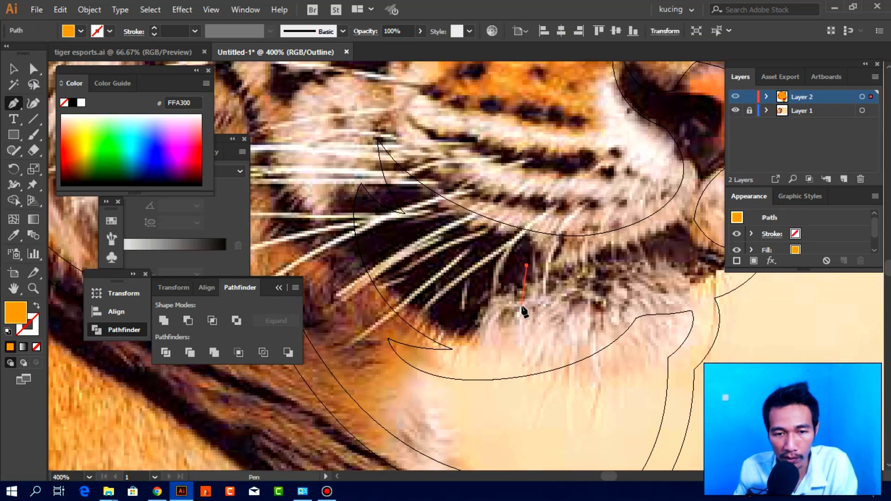
left_click(522, 310)
left_click(512, 333)
mouse_move(561, 288)
left_mouse_down()
mouse_move(562, 262)
mouse_move(527, 284)
left_mouse_up()
left_click(560, 253)
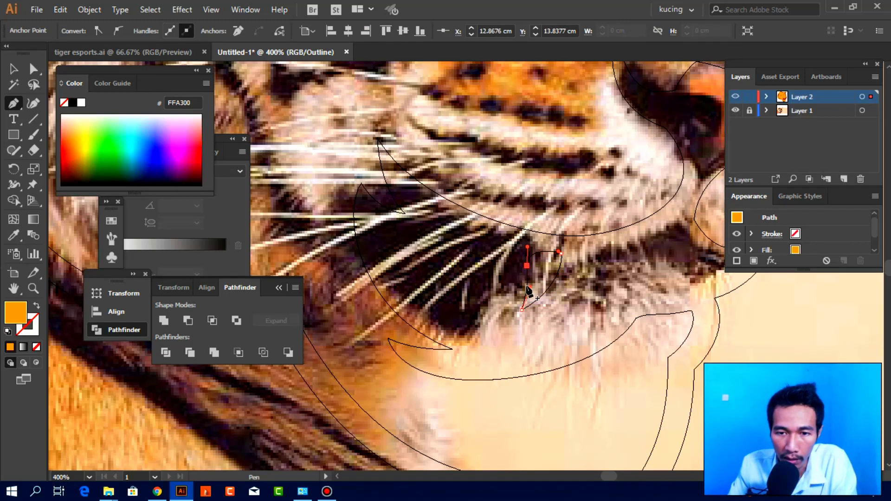
Trace the right fang as a closed curved shape.
scroll(615, 274, "up", 1)
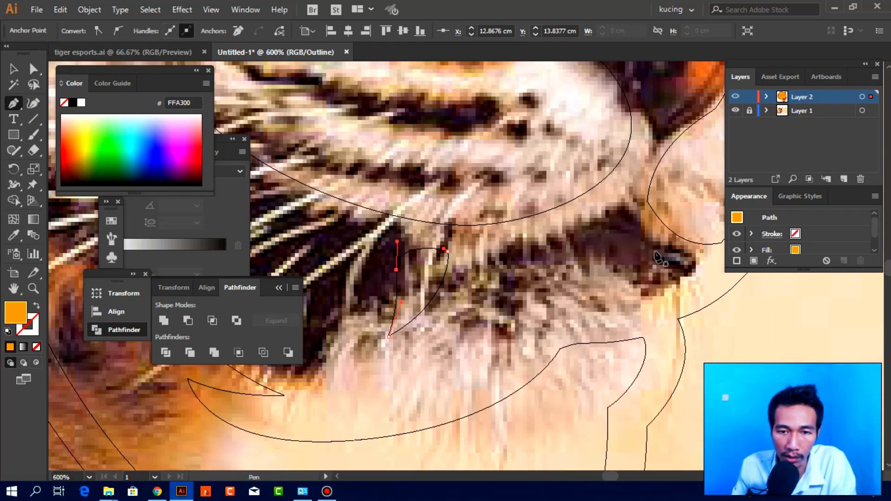
left_click(661, 252)
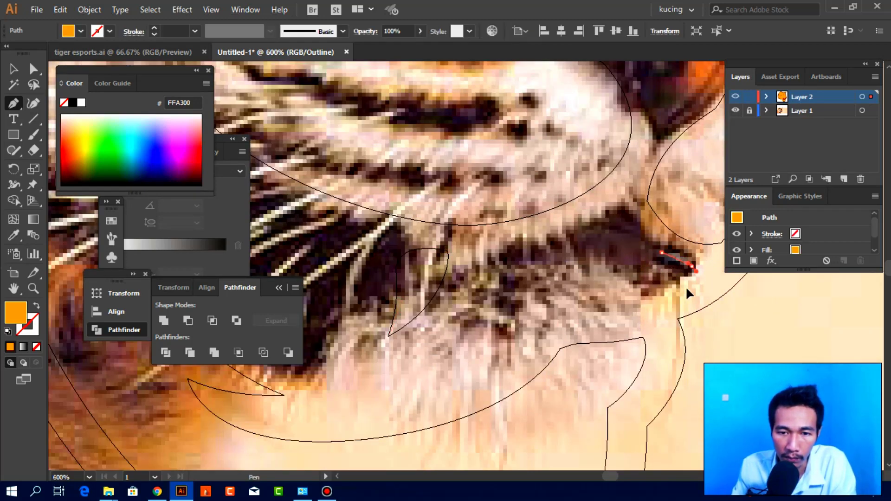
left_click_drag(691, 266, 675, 303)
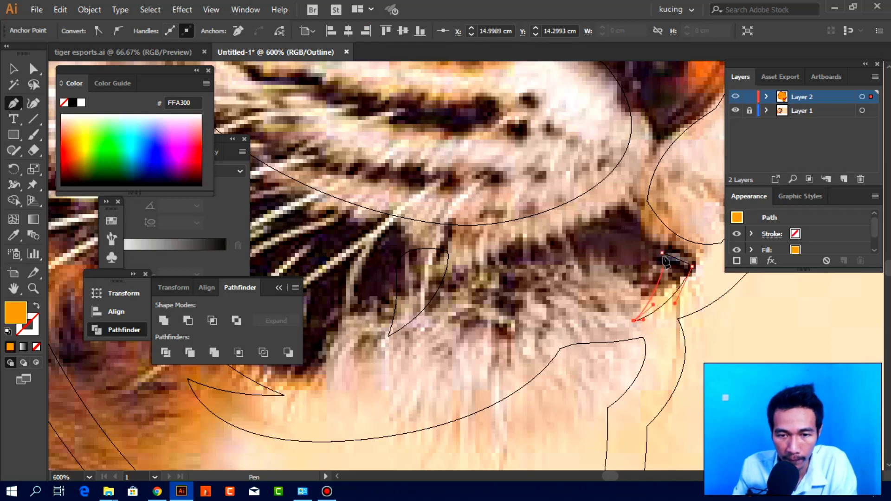
left_click_drag(661, 253, 673, 255)
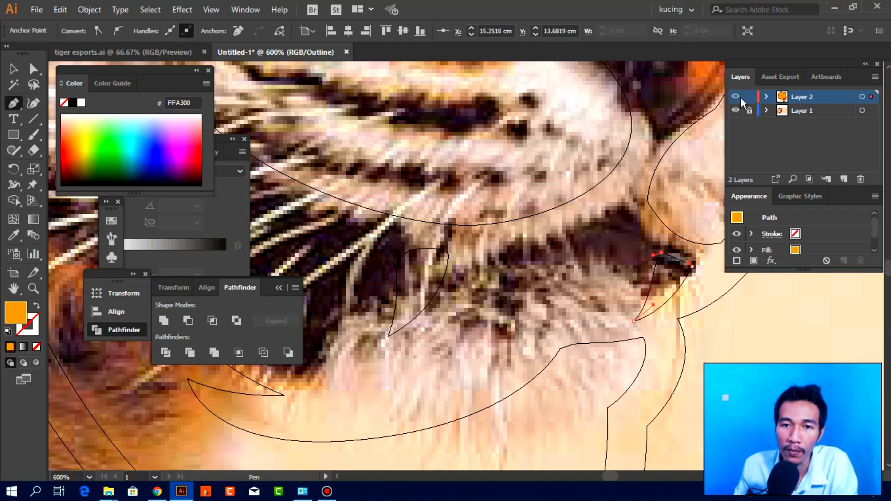
Switch to Preview and fill both fangs with white.
left_click(741, 98, "ctrl")
key("ctrl+minus")
key("ctrl+minus")
key("ctrl+minus")
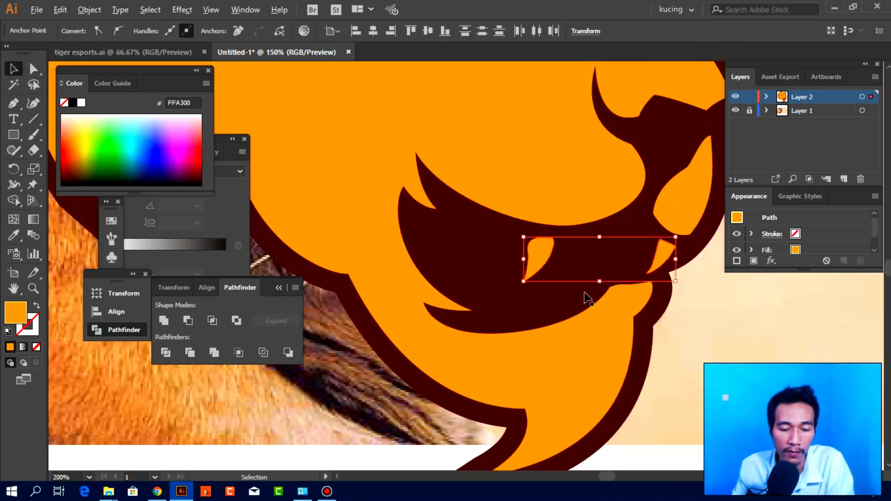
scroll(586, 298, "down", 2, "alt")
key("d")
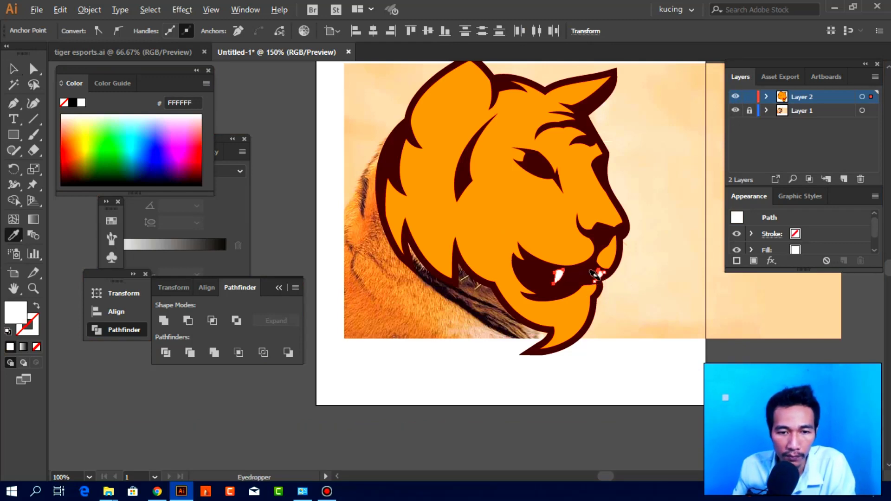
scroll(603, 284, "up", 2, "alt")
scroll(552, 260, "up", 1, "alt")
Tilt the right fang slightly counter-clockwise with Free Transform, then deselect.
left_click(619, 260)
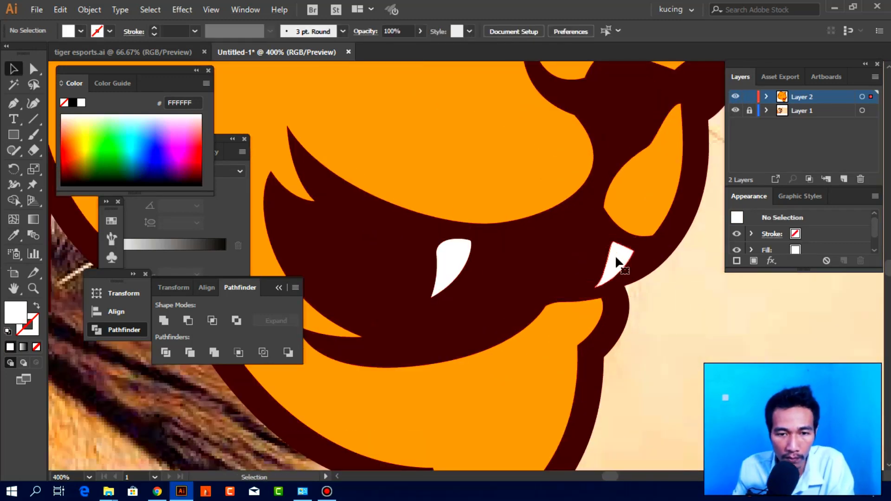
scroll(606, 265, "up", 2, "alt")
key("e")
left_click_drag(647, 261, 647, 245)
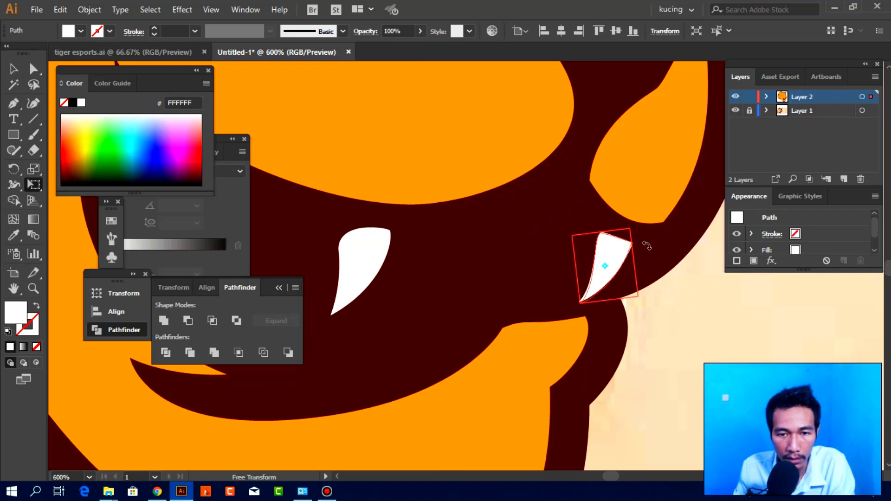
key("v")
key("ctrl+shift+a")
scroll(626, 306, "down", 3, "alt")
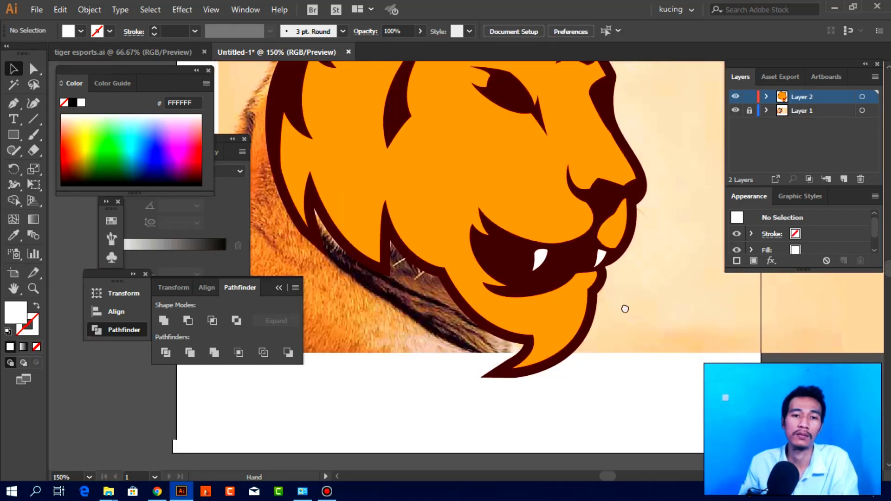
scroll(634, 307, "down", 1, "alt")
key("p")
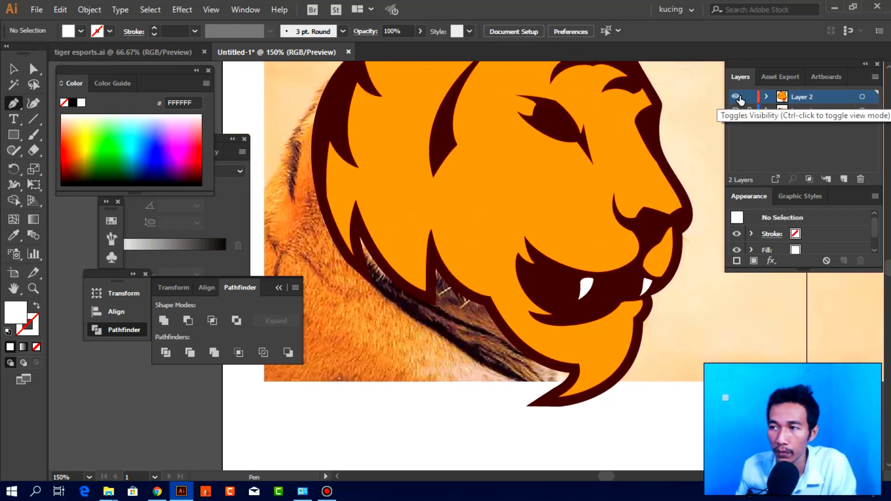
left_click(737, 97, "ctrl")
scroll(631, 299, "up", 1)
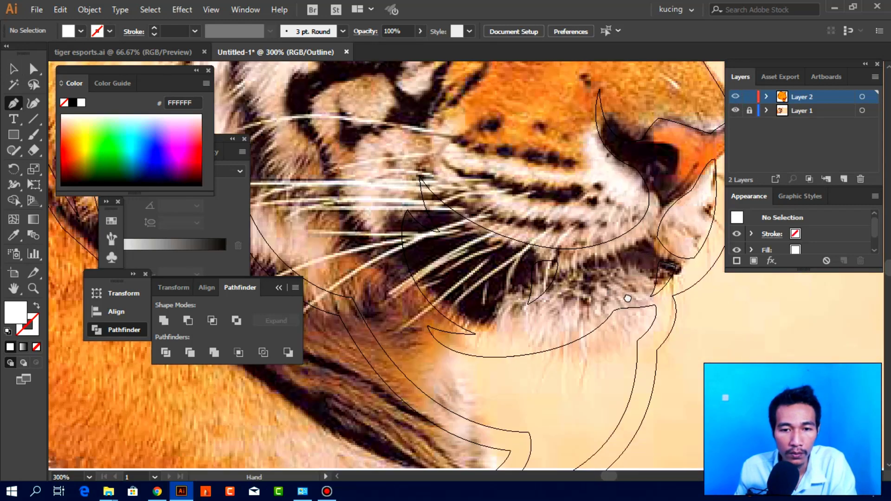
left_click_drag(627, 299, 559, 330)
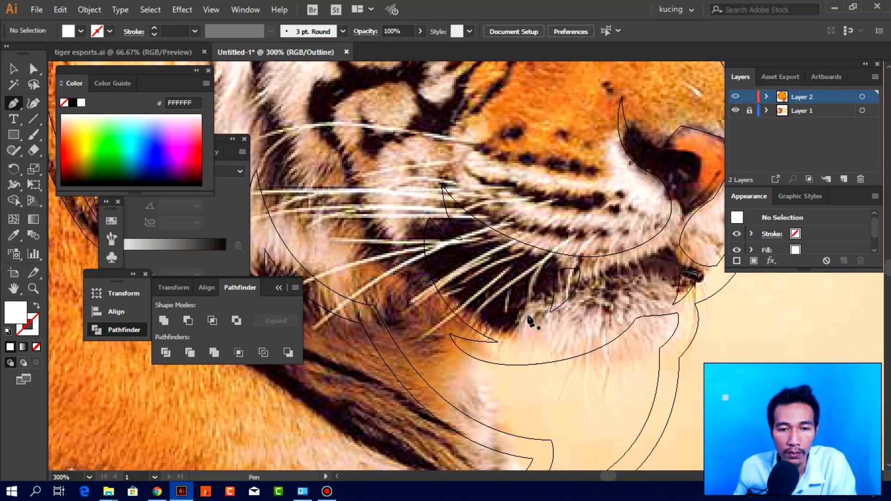
scroll(533, 319, "up", 1)
scroll(506, 283, "up", 1)
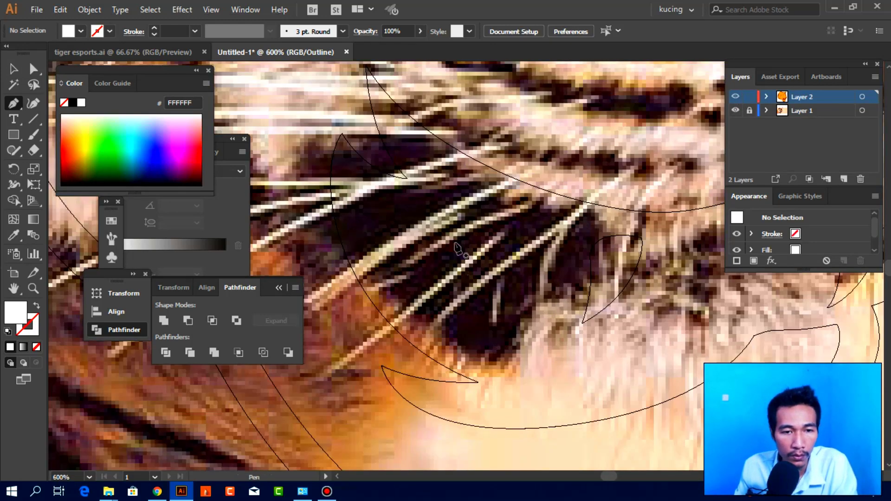
left_click(447, 241)
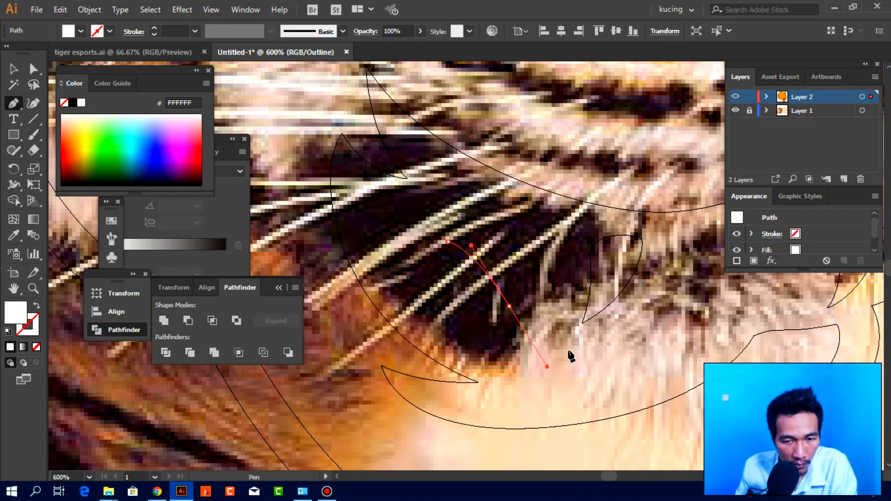
left_click(579, 297)
left_click_drag(553, 244, 526, 237)
left_click(500, 227)
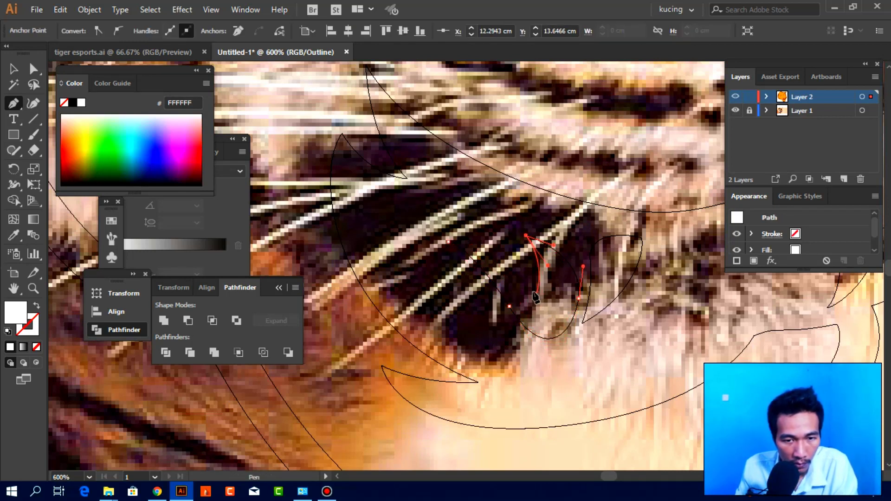
left_click(442, 235)
left_click_drag(436, 246, 360, 239)
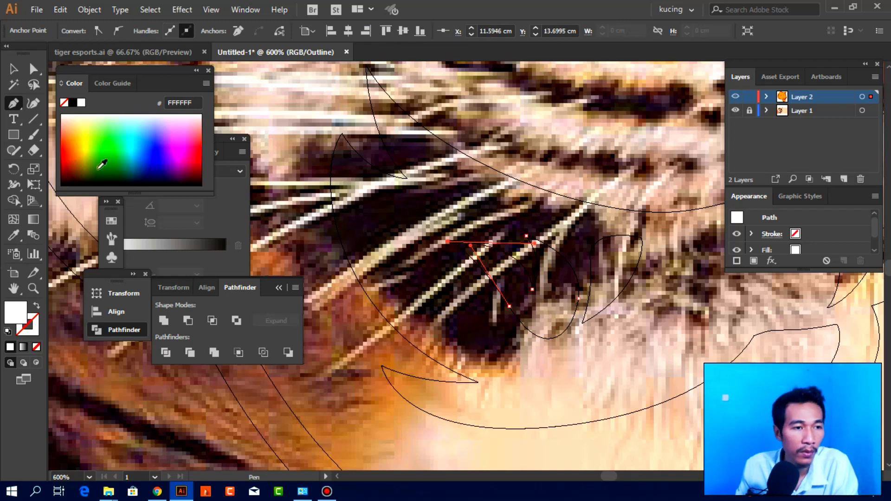
left_click(201, 154)
left_click(734, 97, "ctrl")
key("ctrl+1")
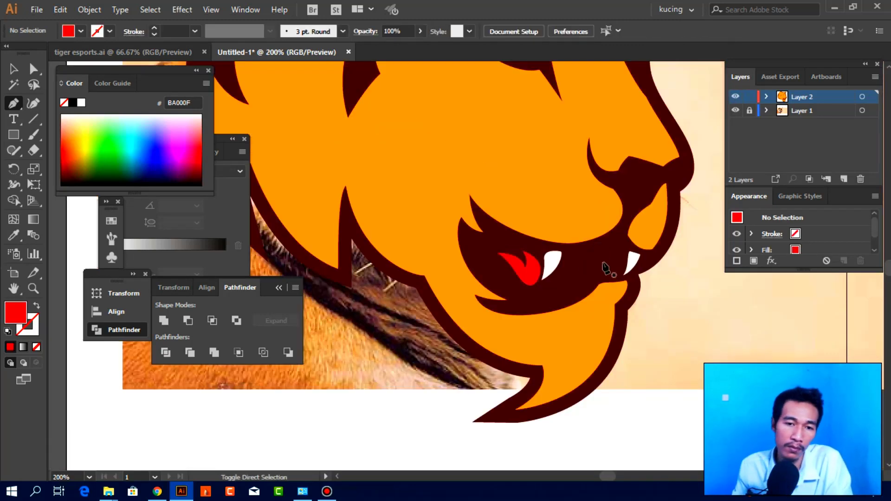
key("v")
scroll(587, 286, "up", 1)
scroll(548, 270, "up", 1)
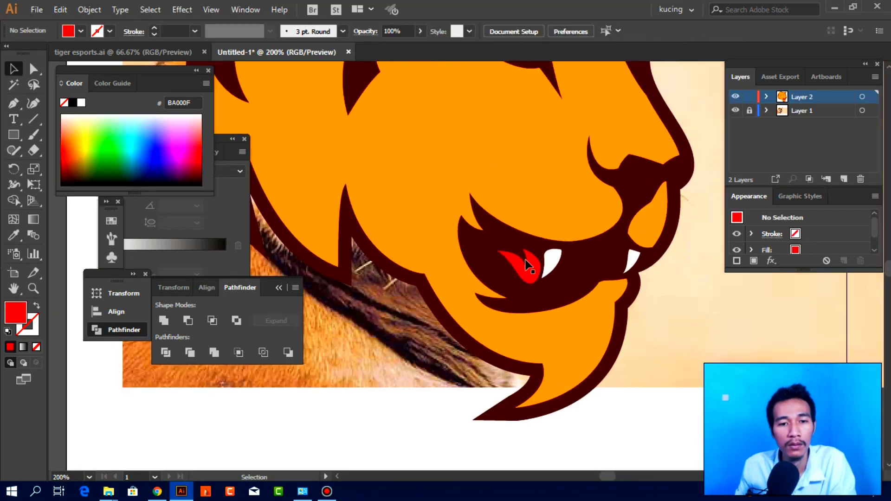
left_click(518, 269)
left_click_drag(640, 260, 625, 250)
key("e")
key("ctrl+shift+a")
key("v")
scroll(626, 274, "down", 3)
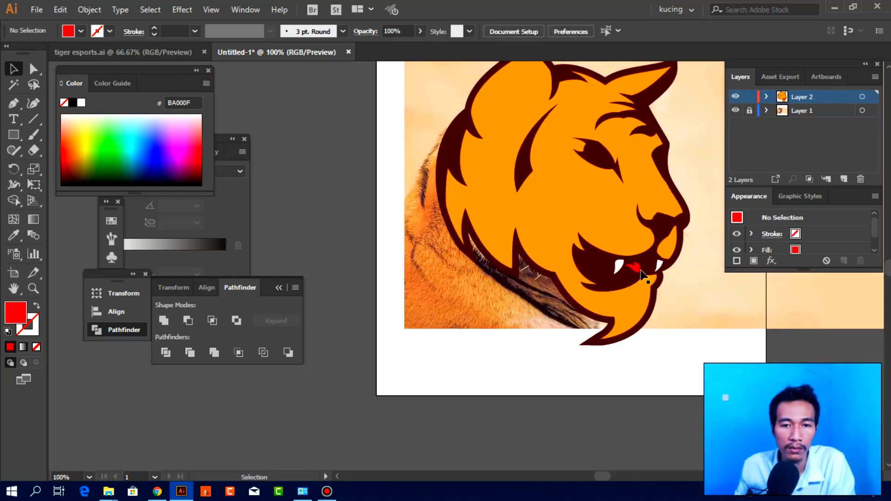
scroll(627, 274, "up", 4)
left_click(628, 273)
key("Delete")
Draw a new curved red tongue shape inside the mouth.
key("p")
scroll(670, 273, "up", 1)
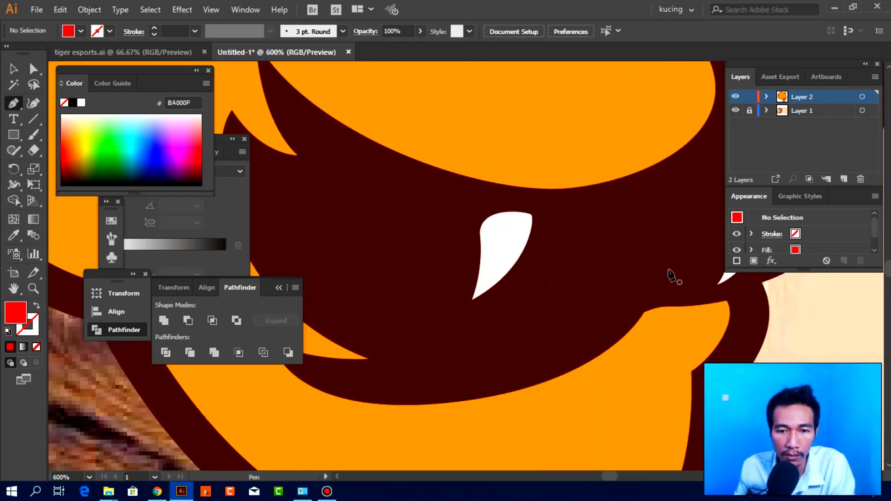
left_click_drag(685, 253, 654, 284)
left_click(531, 290)
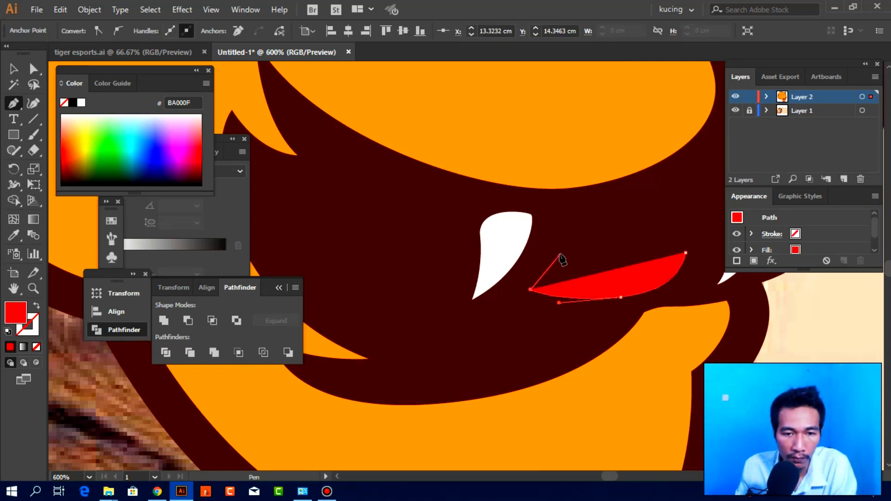
left_click_drag(559, 253, 588, 236)
mouse_move(685, 253)
left_mouse_down()
mouse_move(710, 260)
mouse_move(642, 293)
left_mouse_up()
scroll(642, 292, "down", 4)
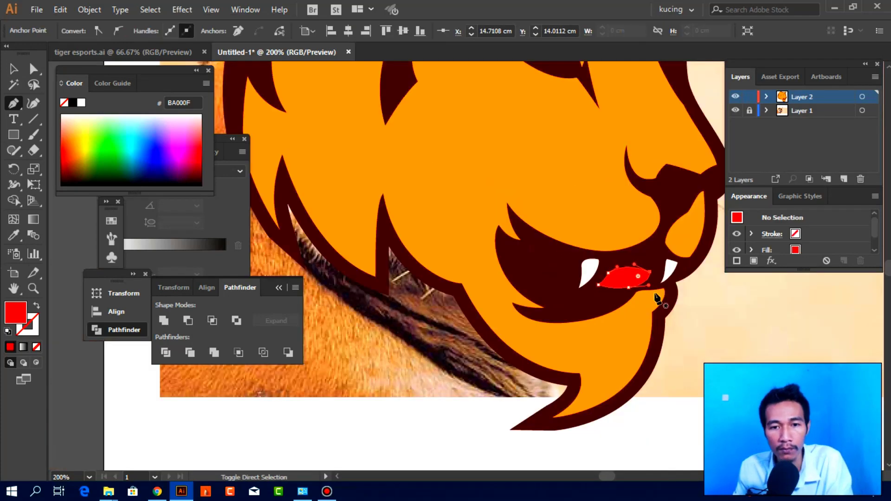
key("v")
key("ctrl+shift+a")
Draw a second small red shape to the left of the fang.
scroll(665, 337, "down", 2)
scroll(647, 314, "up", 2)
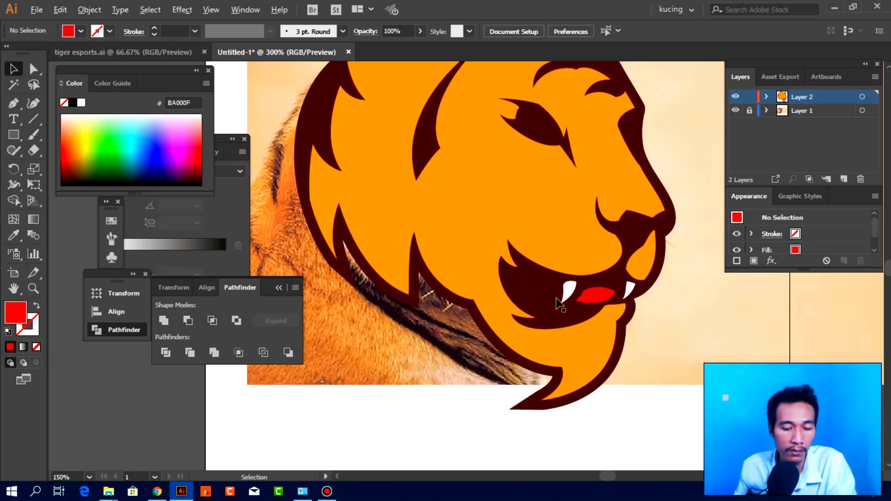
scroll(558, 305, "up", 1)
scroll(548, 299, "up", 1)
key("p")
left_click(541, 294)
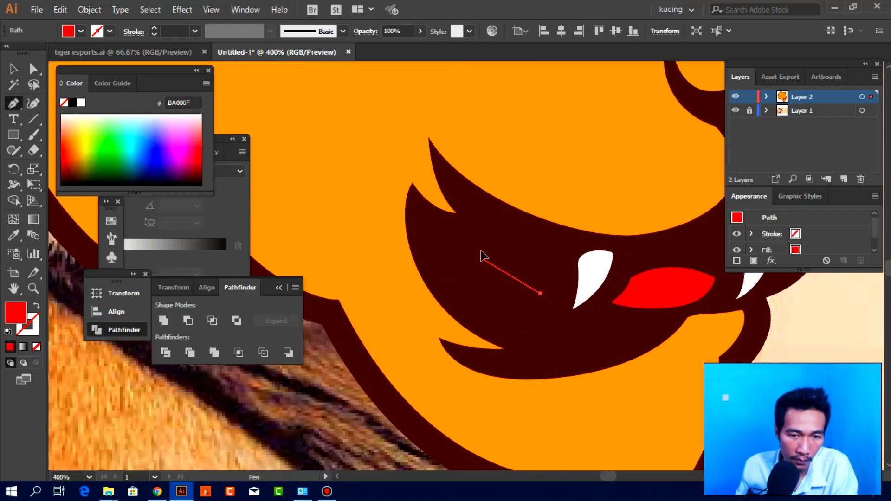
left_click_drag(551, 264, 562, 265)
left_click(541, 293)
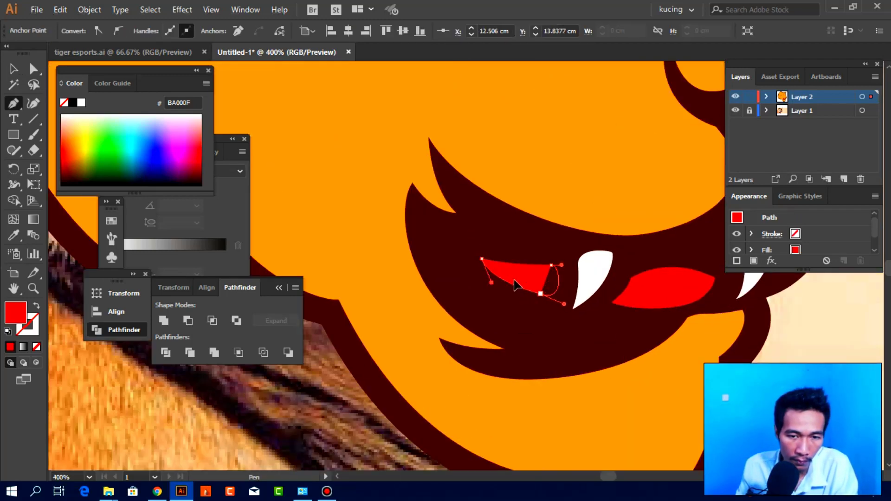
Draw a four-point cutting shape below the red mouth.
key("v")
key("ctrl+shift+a")
key("ctrl+minus")
key("ctrl+minus")
key("ctrl+minus")
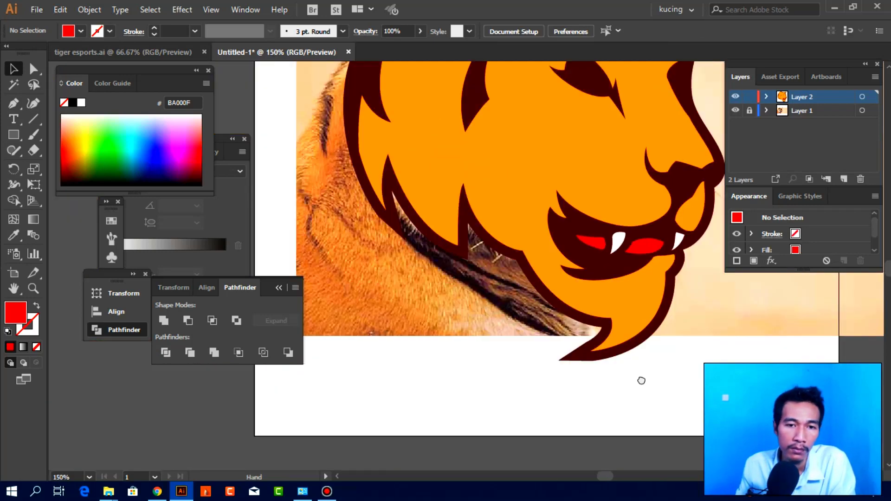
key("ctrl+minus")
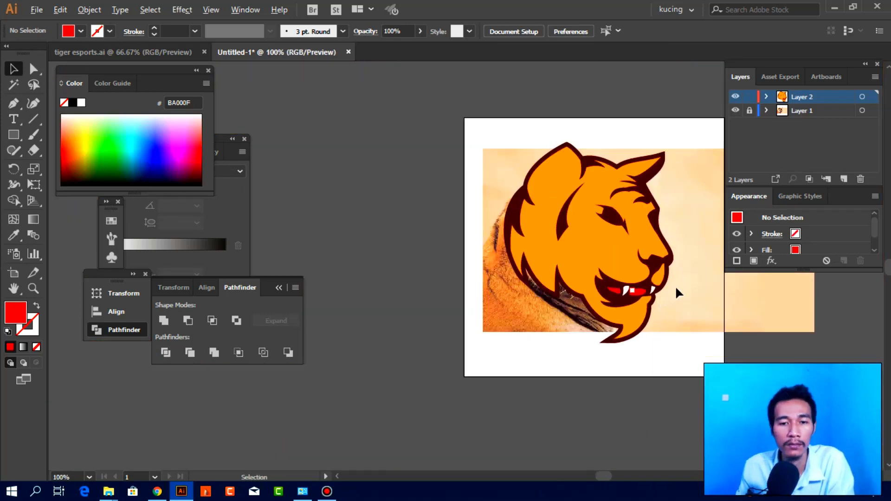
scroll(676, 288, "up", 8)
key("p")
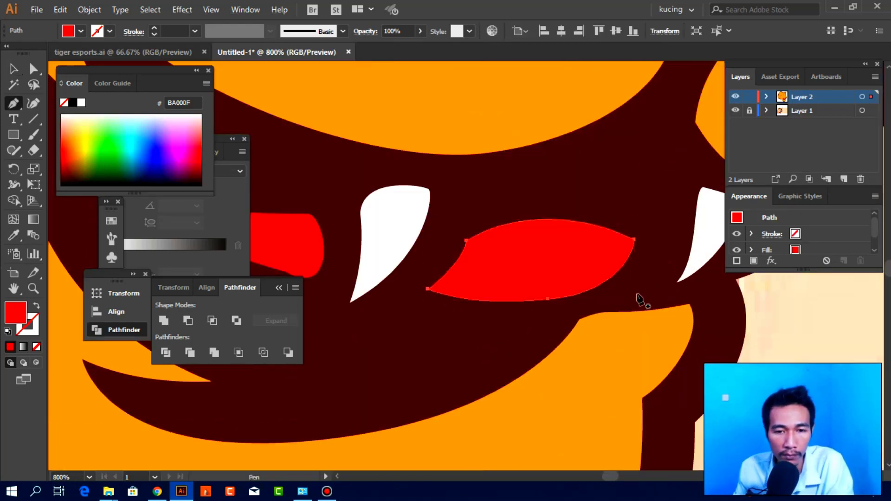
left_click(520, 301)
left_click(501, 341)
left_click(613, 326)
left_click(639, 277)
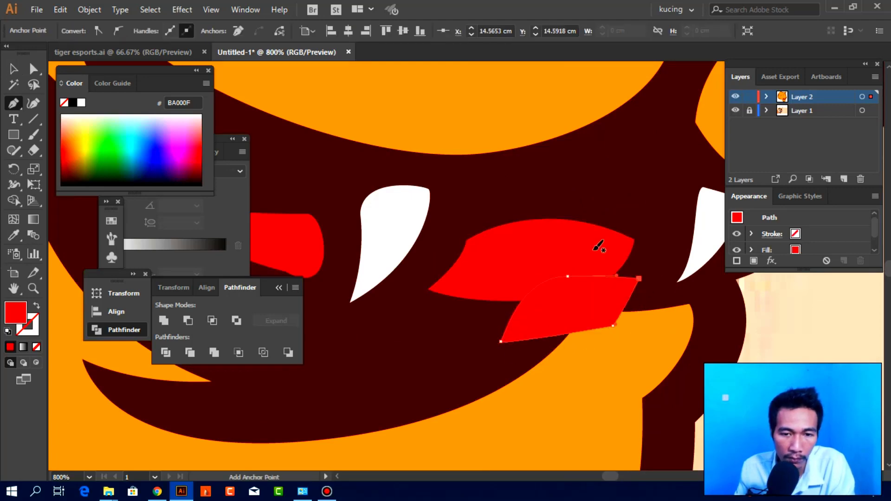
Subtract the cutting shape from the red mouth with Minus Front, then zoom out.
key("v")
left_click(576, 251, "shift")
left_click(188, 320)
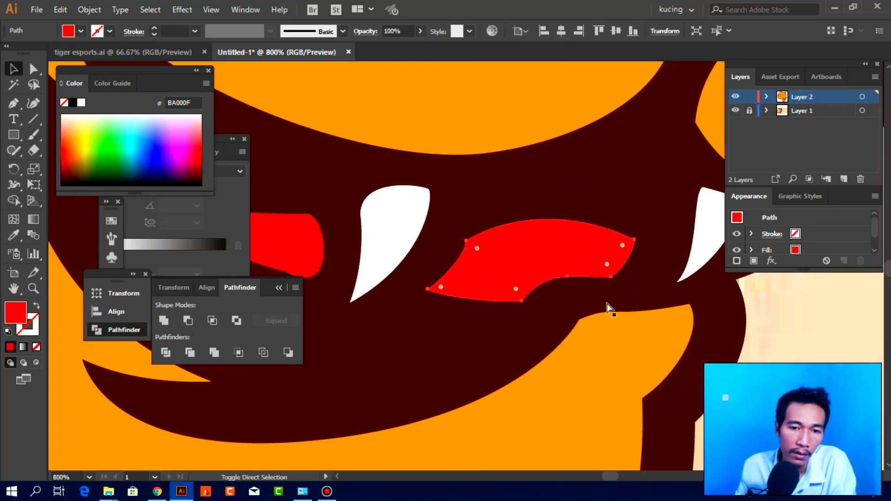
key("ctrl+shift+a")
scroll(686, 355, "down", 3)
scroll(677, 369, "down", 3)
scroll(677, 373, "down", 3)
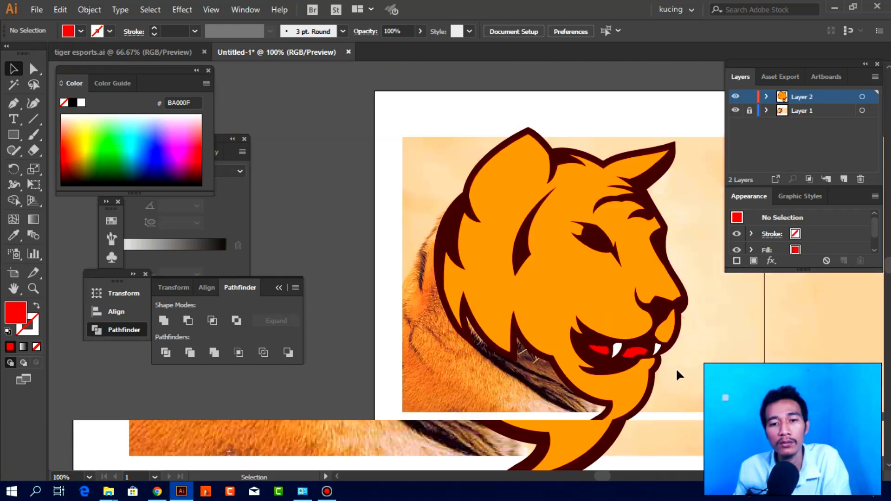
Pen-draw a curved stripe inside the ear and fill it dark red.
key("p")
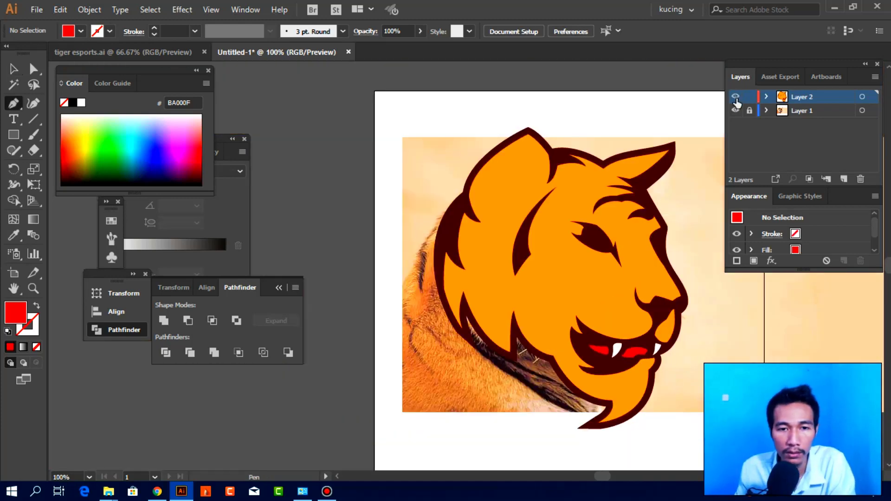
key("ctrl+y")
scroll(518, 173, "up", 2)
scroll(518, 173, "up", 1)
left_click(425, 282)
left_click_drag(485, 151, 507, 140)
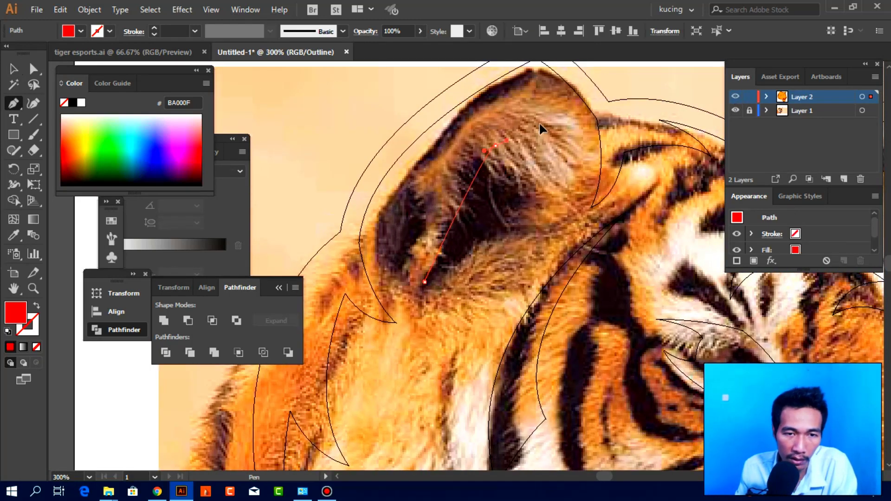
left_click_drag(486, 183, 541, 156)
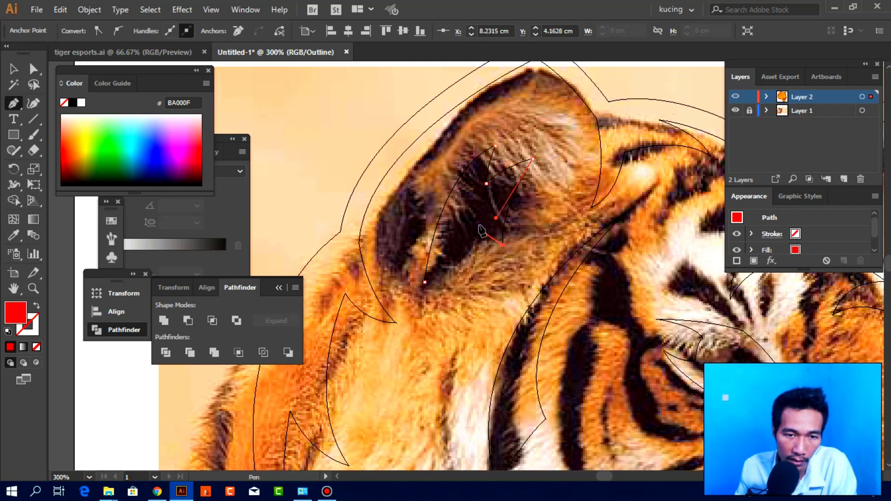
left_click_drag(479, 223, 454, 244)
left_click(425, 282)
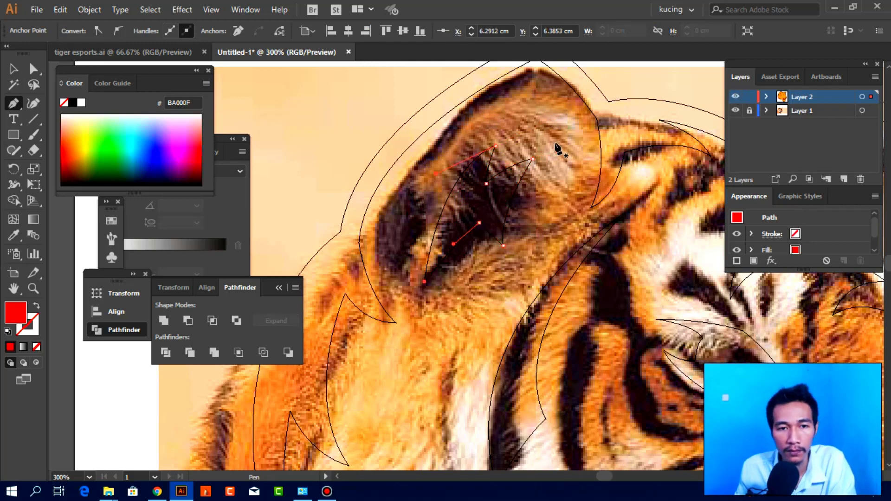
key("ctrl+y")
key("i")
left_click(617, 140)
In Outline view, trace the muzzle path from the nose around the cheek's jagged, tufted edge.
key("v")
key("ctrl+shift+a")
key("ctrl+1")
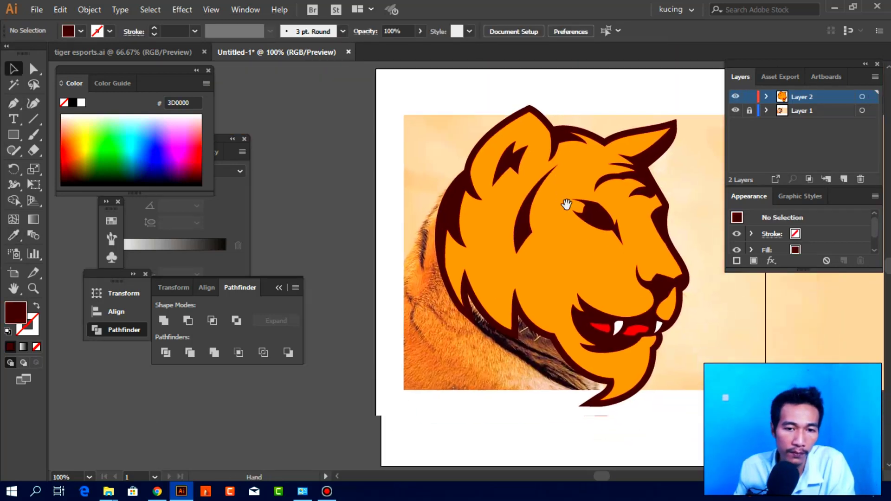
key("p")
key("ctrl+y")
scroll(652, 270, "up", 1)
scroll(652, 269, "up", 1)
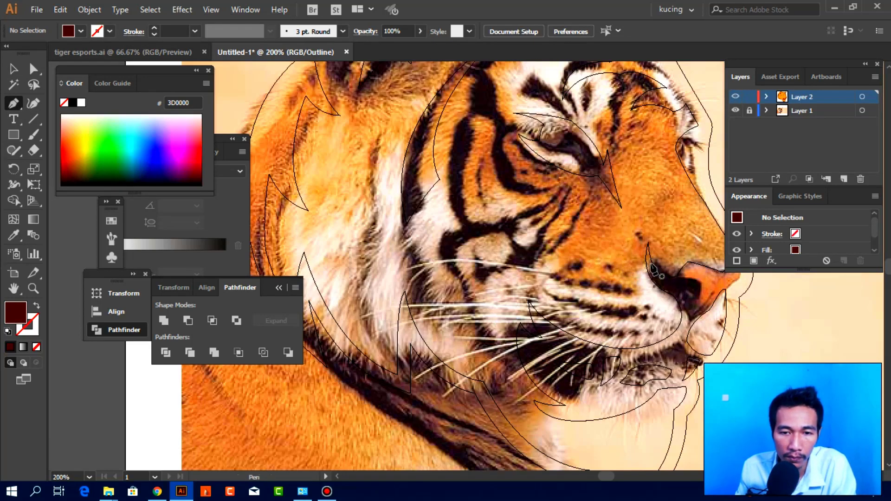
left_click(651, 268)
left_click_drag(551, 272, 514, 252)
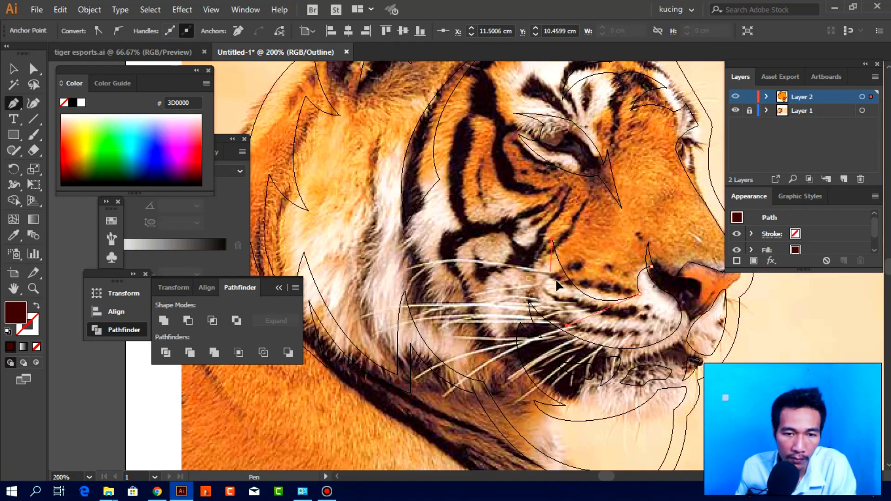
left_click_drag(468, 191, 497, 258)
left_click_drag(494, 223, 548, 234)
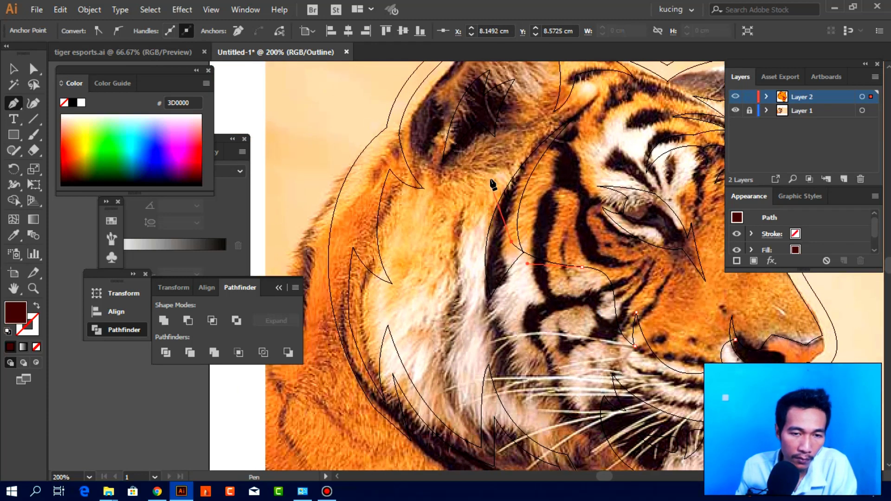
left_click_drag(449, 286, 452, 310)
left_click(416, 301)
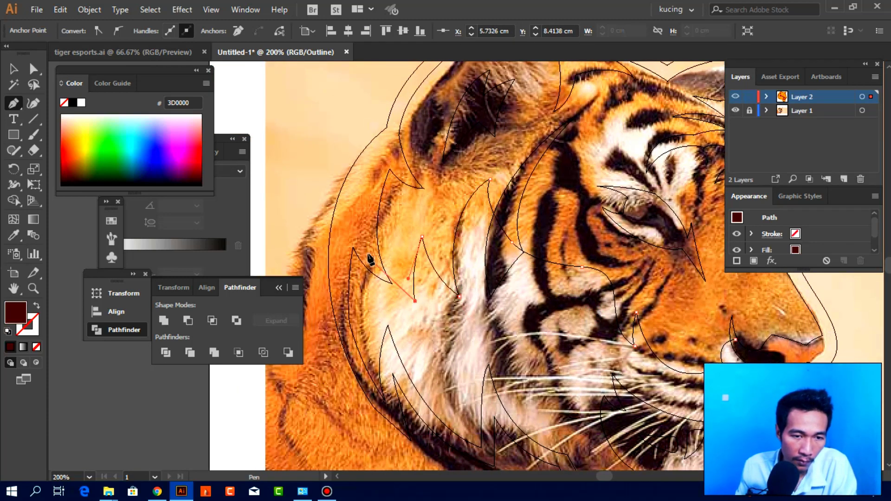
left_click(422, 237)
left_click_drag(358, 226, 353, 198)
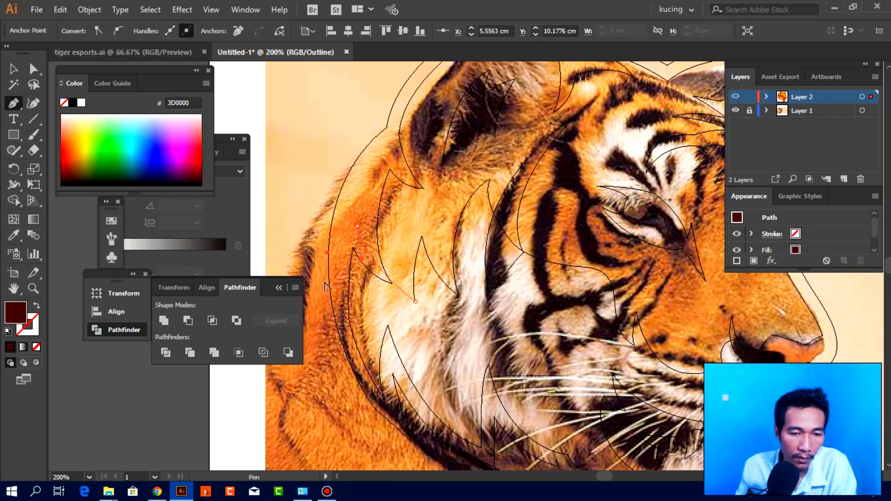
Continue the muzzle path along the jaw, close it at the nose, and sample a cream FDDFC8 fill.
scroll(325, 372, "down", 2)
left_click_drag(485, 454, 579, 424)
left_click(589, 366)
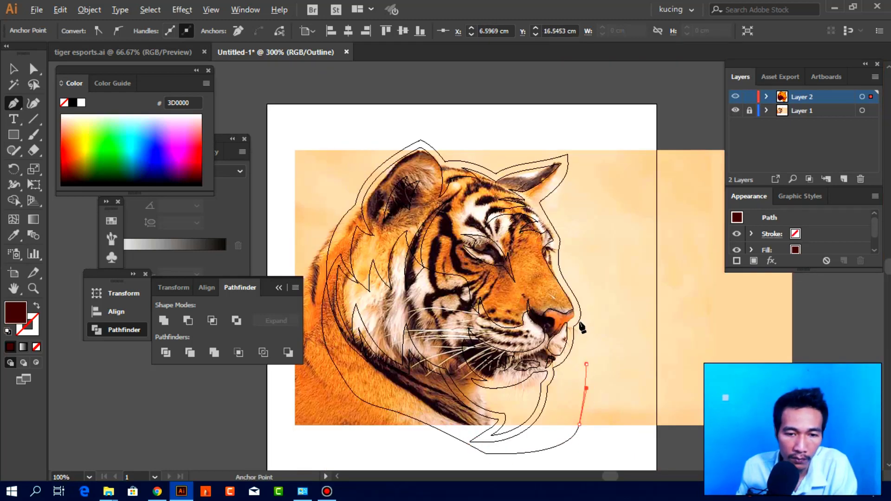
scroll(586, 325, "up", 3)
left_click(580, 301)
left_click(531, 285)
left_click_drag(483, 297, 496, 294)
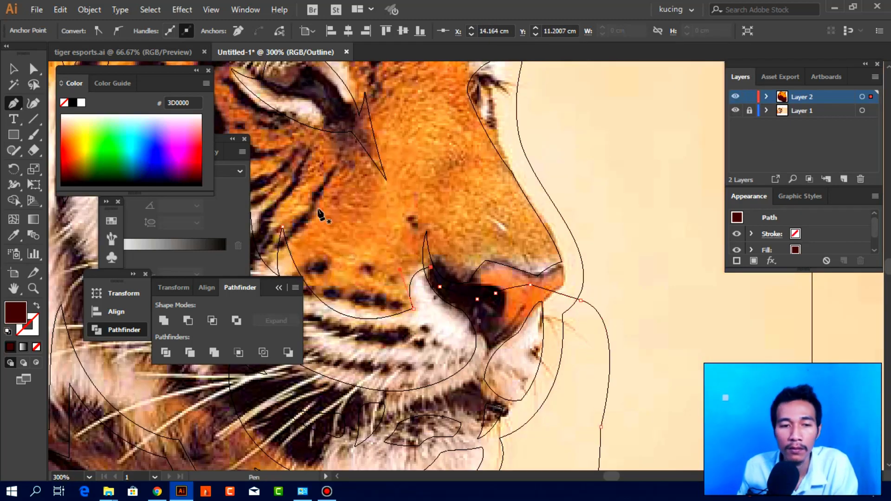
key("ctrl+y")
key("i")
left_click(325, 297)
Change the muzzle fill to the softer cream F2DBCC.
left_click(650, 208)
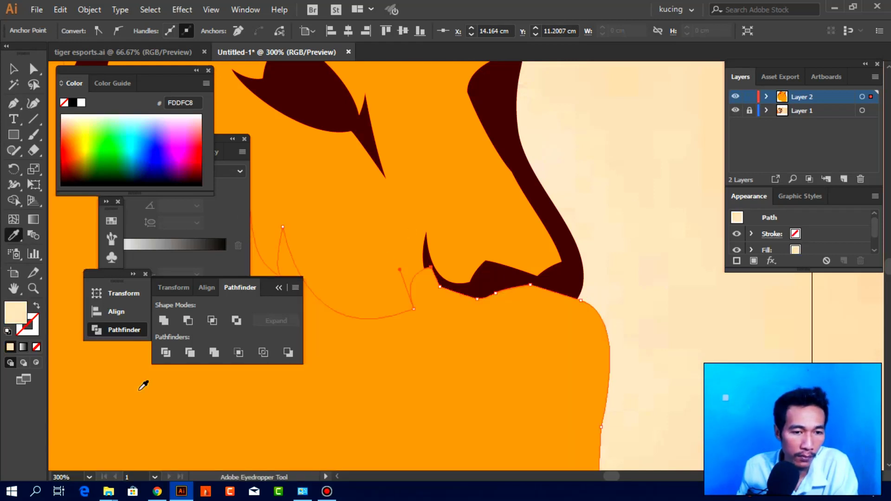
double_click(16, 312)
left_click(409, 90)
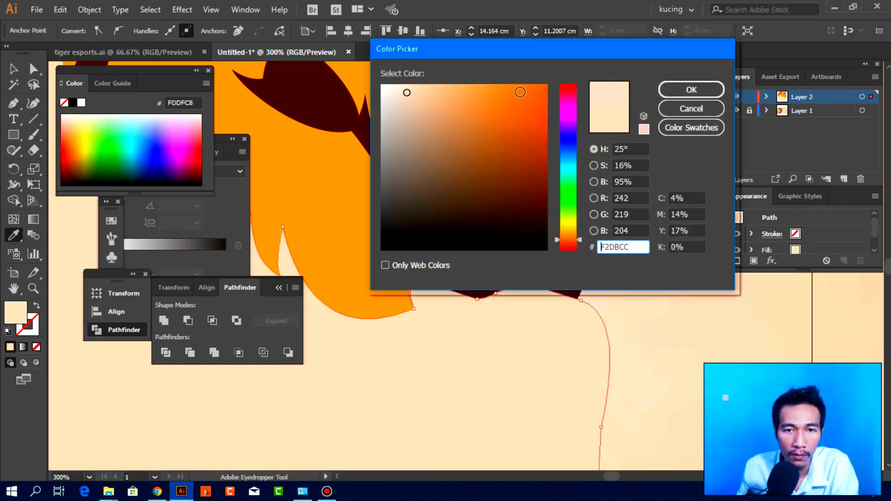
key("Return")
Select the head shape and cream muzzle and apply Pathfinder Intersect to trim the muzzle inside the head.
key("v")
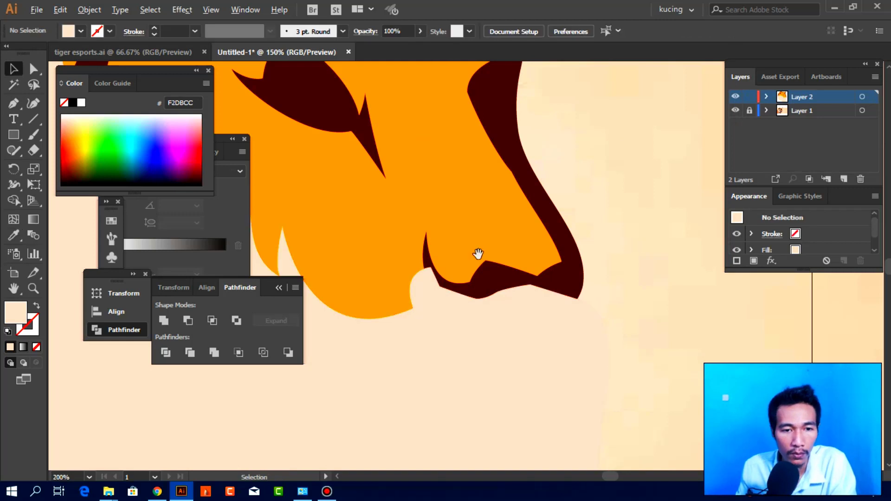
key("ctrl+minus")
key("ctrl+minus")
left_click(515, 197)
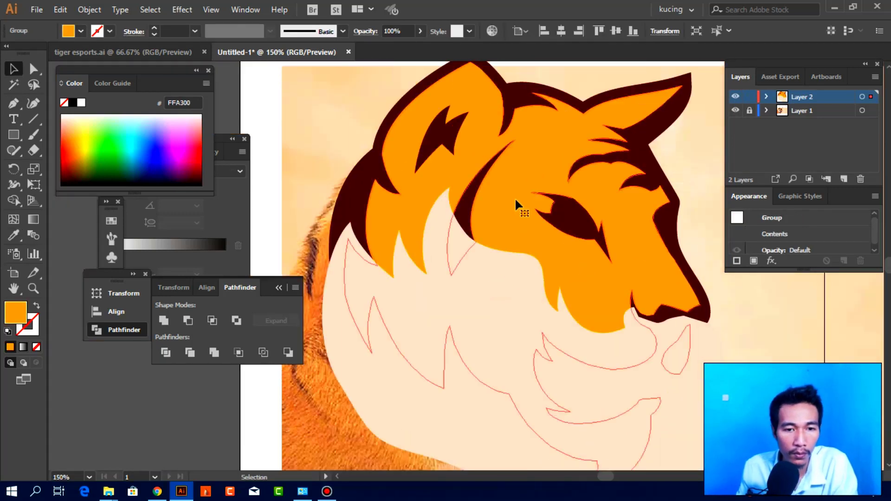
left_click(478, 281, "shift")
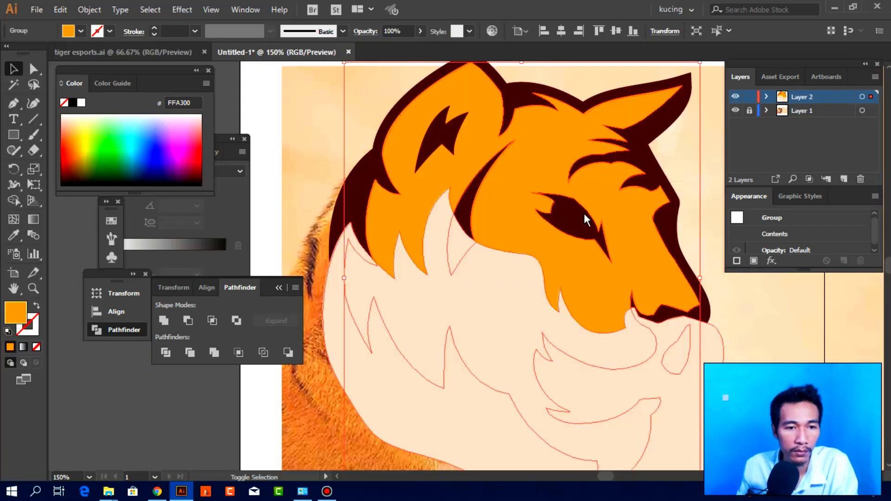
left_click(561, 266)
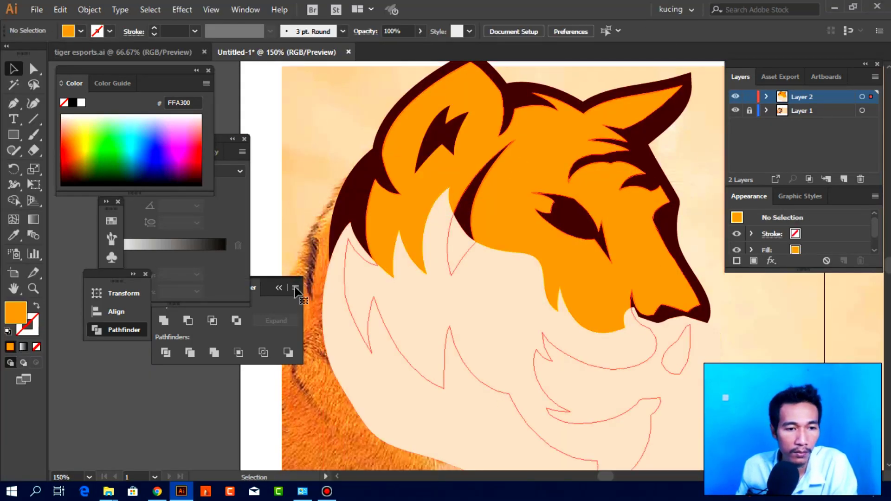
left_click(422, 311)
left_click(212, 320)
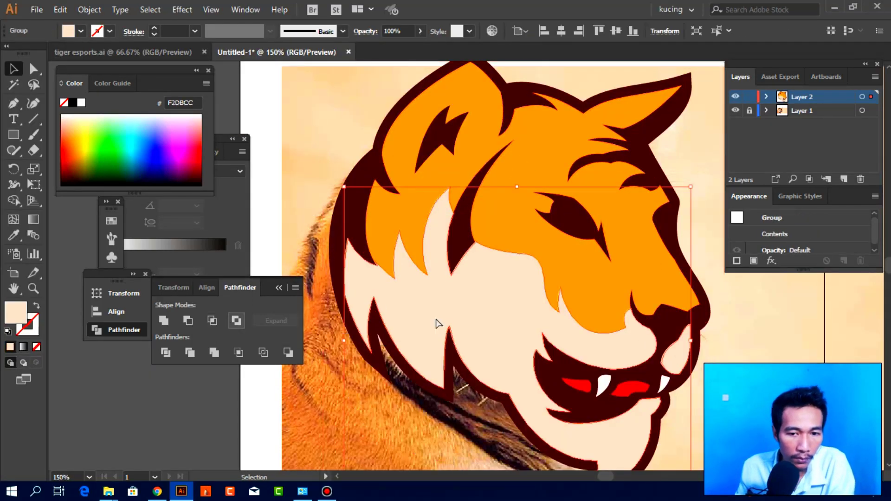
key("ctrl+shift+a")
scroll(695, 368, "down", 2)
scroll(692, 366, "up", 2)
key("p")
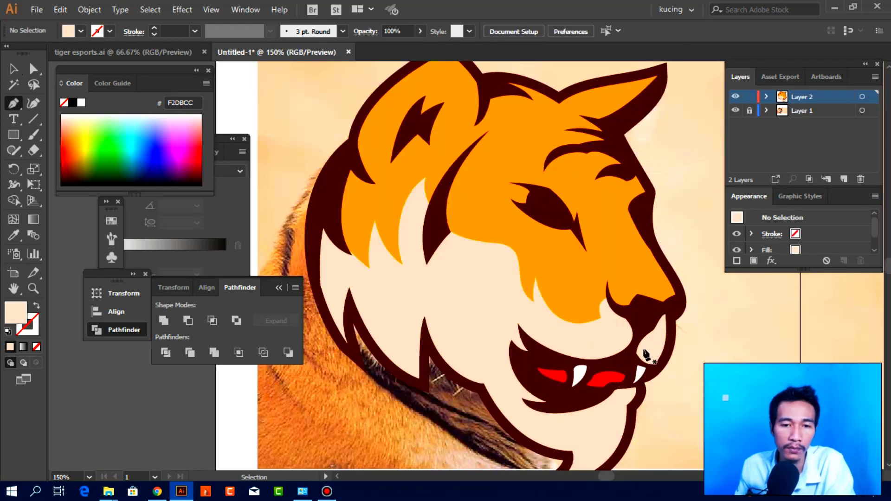
left_click(737, 99, "ctrl")
scroll(617, 279, "up", 1)
Pen-trace a closed patch shape around the tiger's eye.
scroll(618, 279, "up", 2)
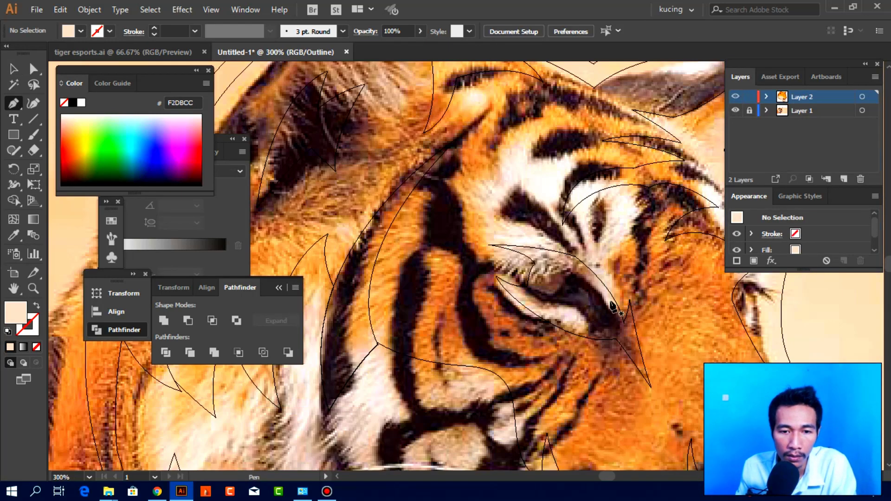
left_click(610, 309)
left_click(649, 233)
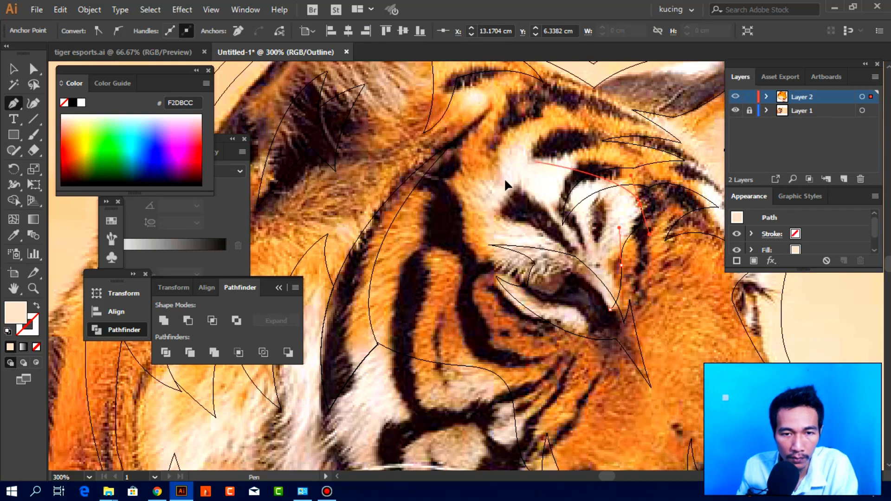
left_click(554, 143)
left_click_drag(461, 234, 452, 339)
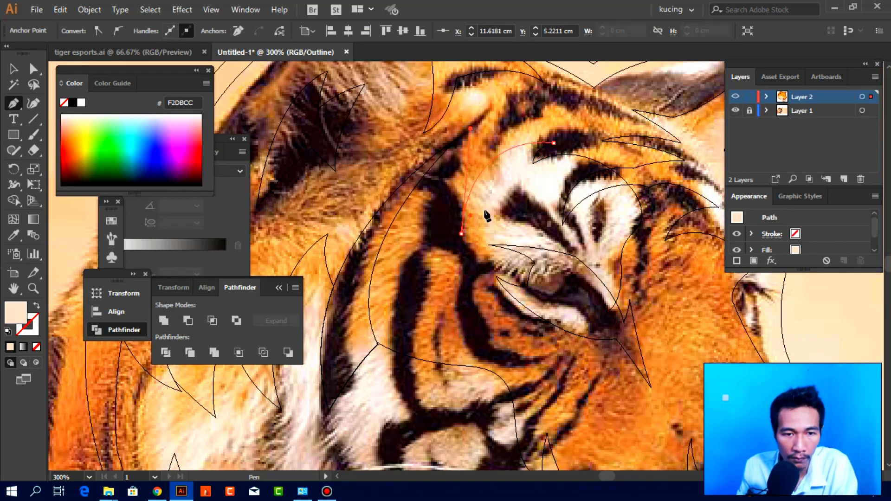
left_click_drag(461, 234, 484, 210)
left_click(553, 307)
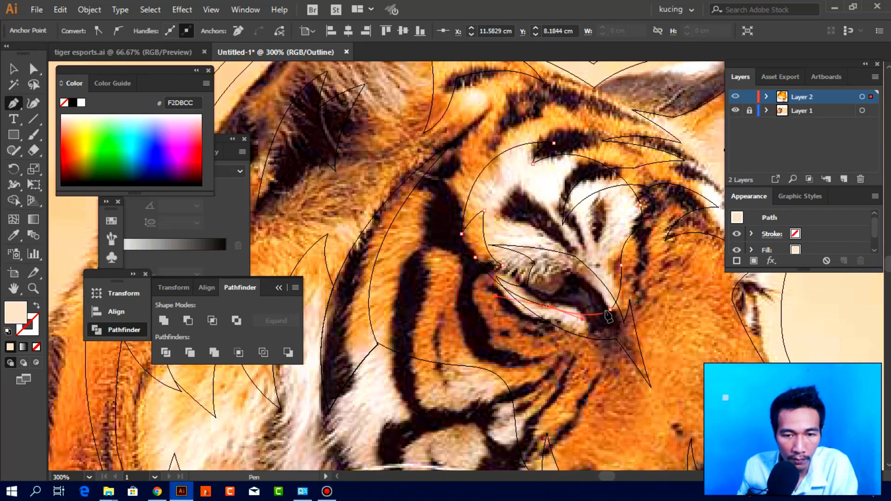
left_click(735, 96, "ctrl")
Combine the eye patch with the cream face shape so the dark eye cuts through it.
key("v")
left_click(541, 199)
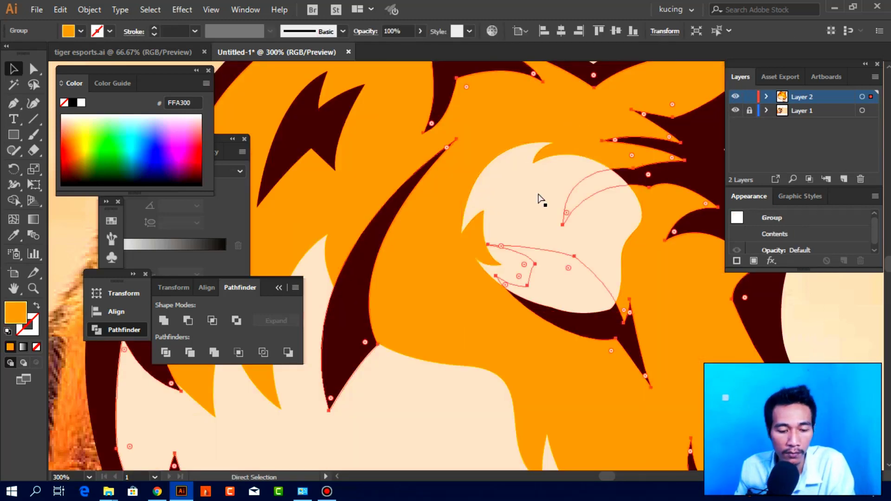
key("ctrl+a")
left_click(209, 320)
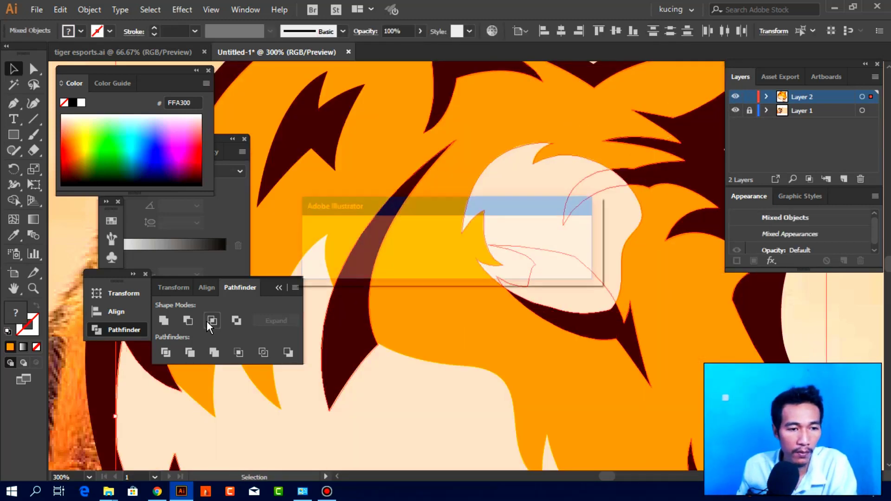
left_click(557, 261)
key("ctrl+shift+a")
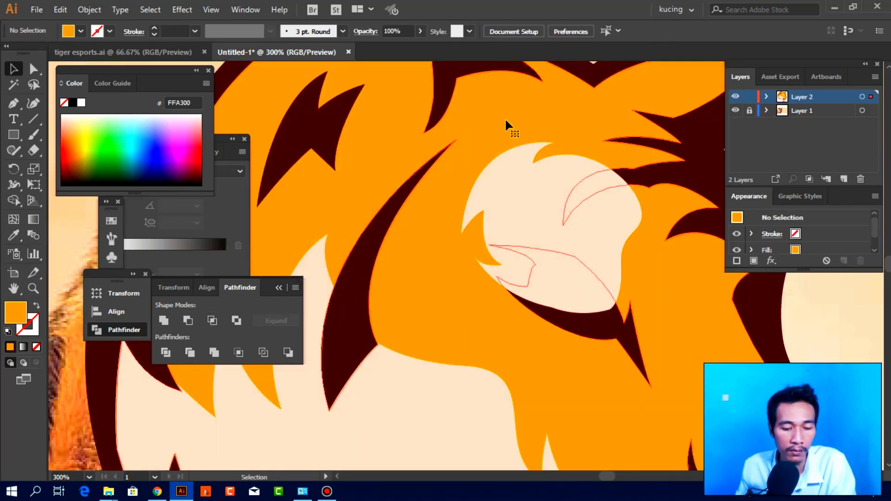
left_click(517, 147)
left_click(557, 209, "shift")
key("ctrl+shift+a")
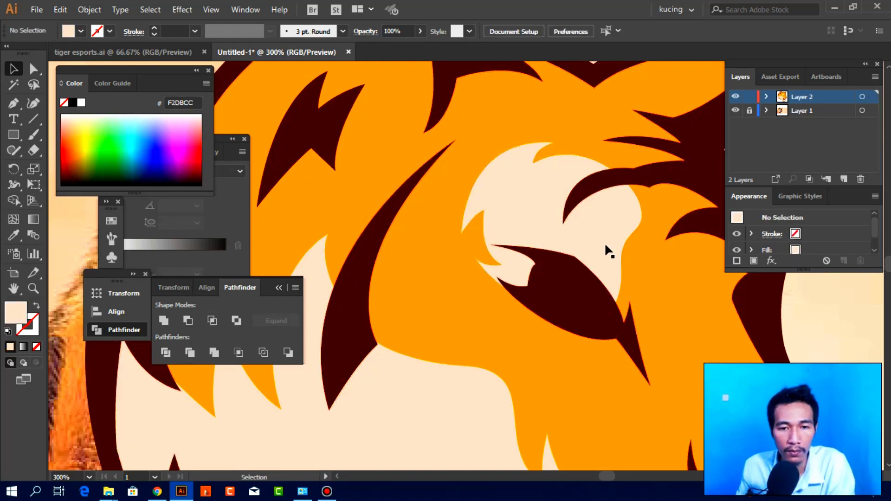
key("ctrl+1")
key("p")
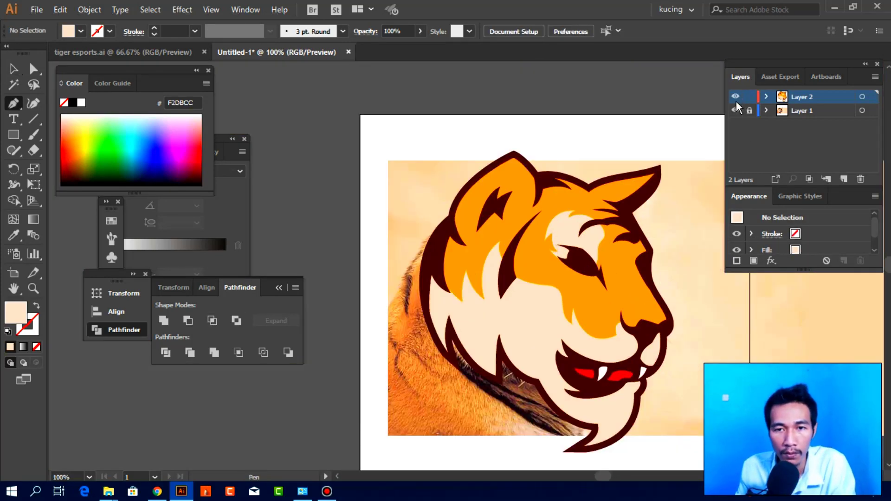
left_click(736, 98, "ctrl")
scroll(573, 302, "up", 2)
scroll(574, 301, "up", 2)
Trace a small cream patch over the nose bridge beside the eye.
mouse_move(612, 227)
left_mouse_down()
mouse_move(615, 254)
mouse_move(593, 263)
left_mouse_up()
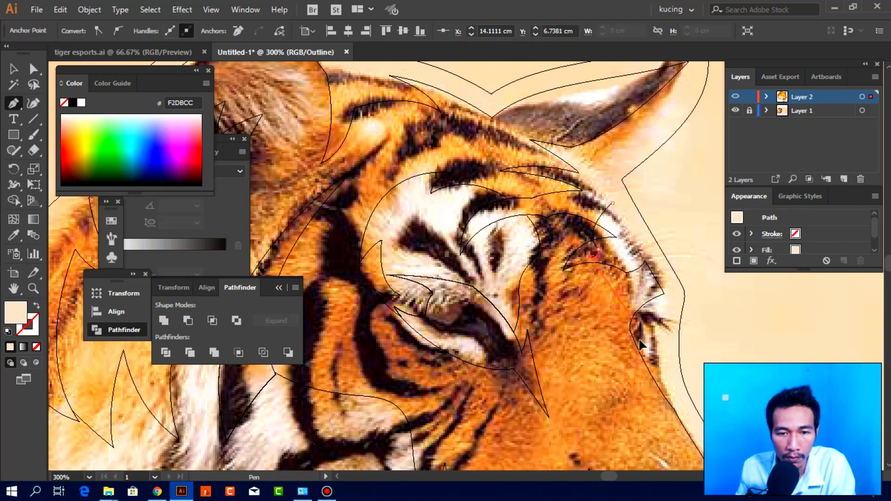
left_click_drag(645, 228, 618, 206)
key("ctrl+y")
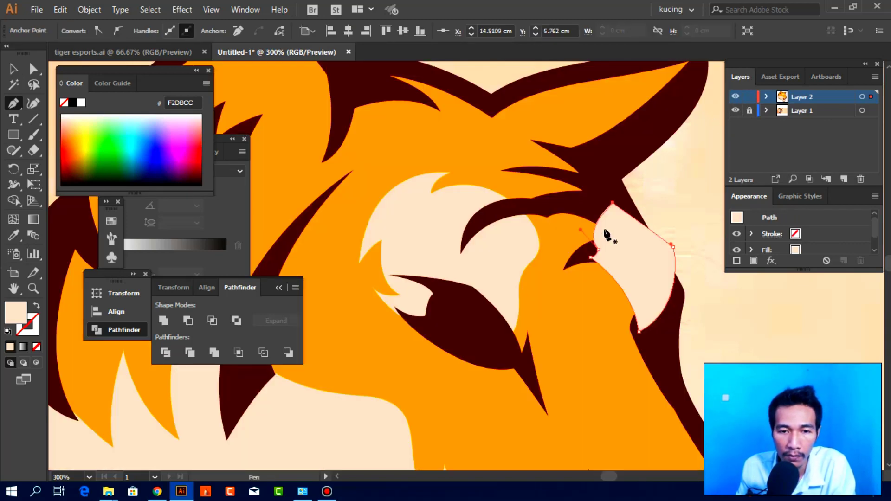
key("v")
left_click(572, 228)
Combine the new cream patch with the orange head shape using a Pathfinder shape mode.
left_click(625, 238, "shift")
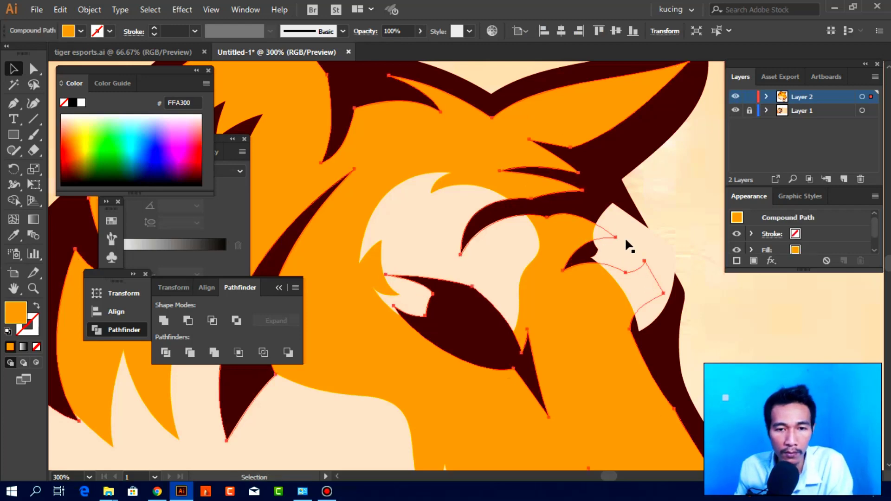
left_click(187, 321)
left_click(620, 294)
scroll(619, 294, "down", 5)
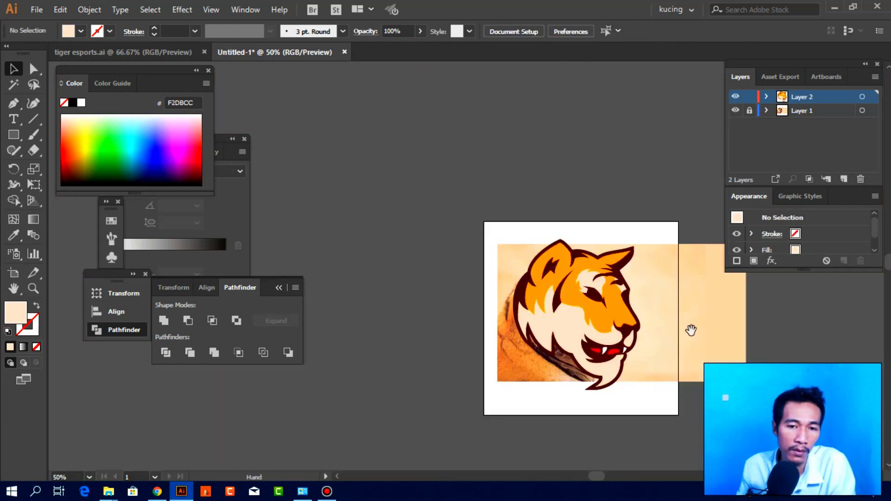
scroll(647, 318, "up", 3)
key("p")
key("ctrl+y")
Start the shading path at the top of the head and curve it down the stripe toward the eye.
scroll(511, 226, "up", 1)
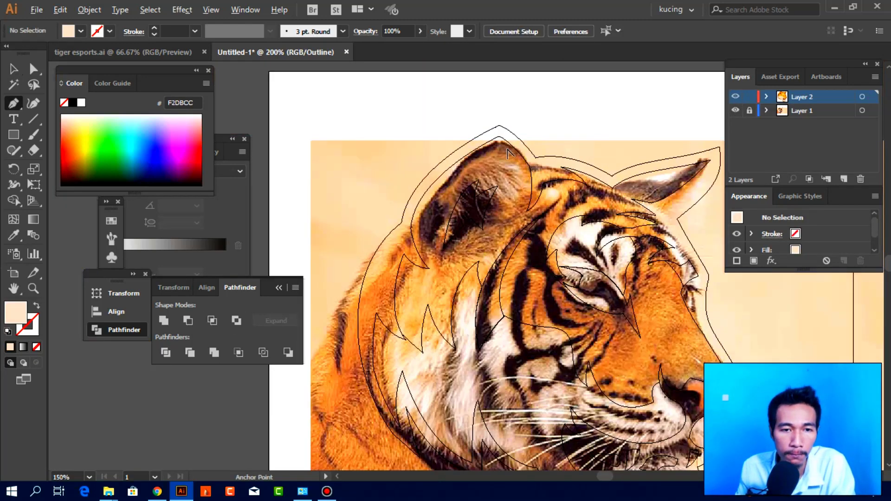
scroll(511, 226, "up", 1)
scroll(511, 226, "up", 1)
left_click(492, 106)
left_click_drag(506, 247, 475, 313)
left_click(506, 247)
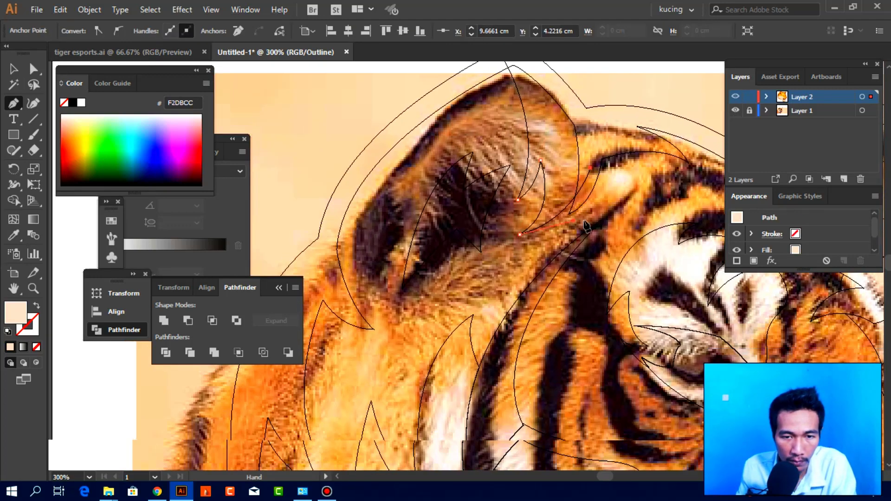
left_click_drag(558, 262, 578, 214)
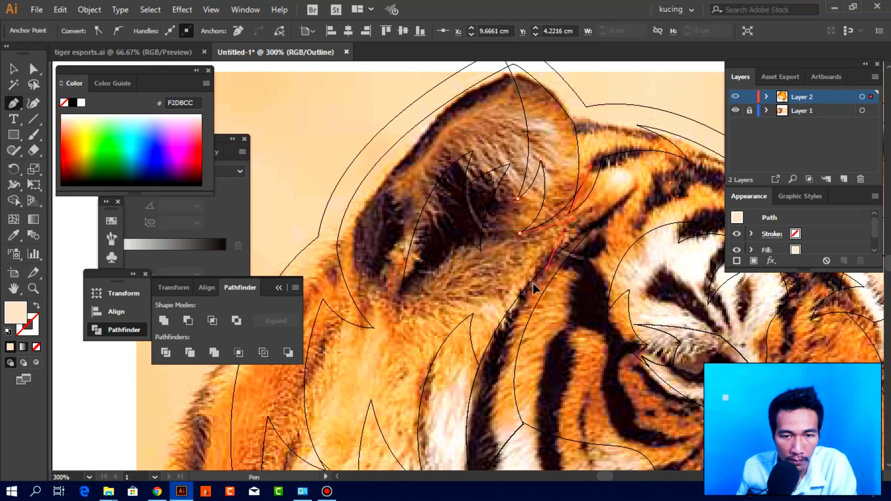
left_click_drag(539, 287, 482, 205)
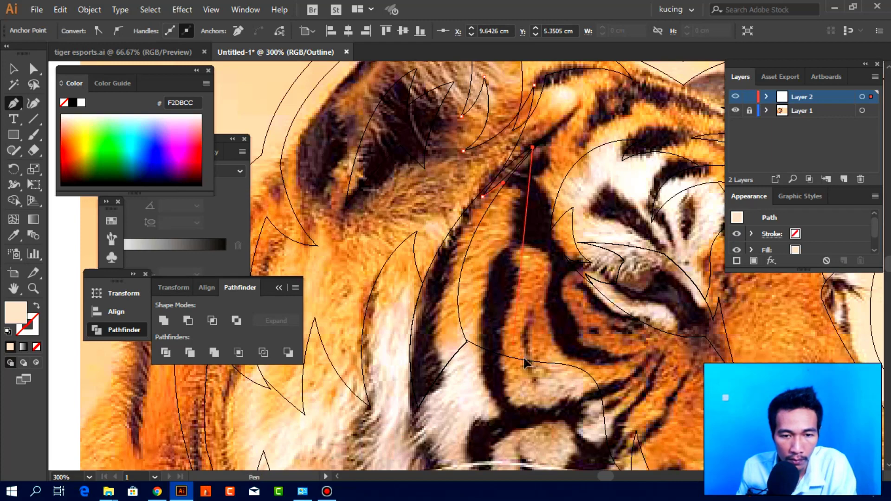
left_click_drag(511, 344, 555, 383)
left_click_drag(551, 328, 552, 263)
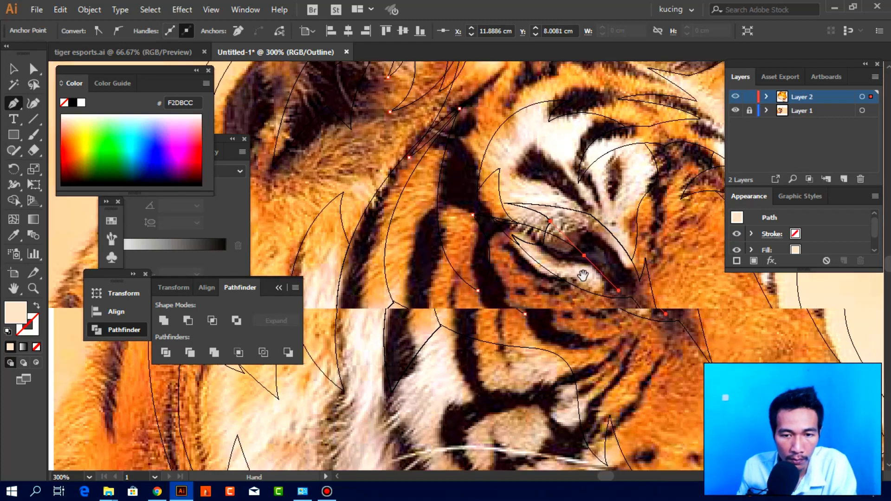
Continue the shading path below the eye to the cheek, close it, and sample the orange FFA300 fill.
left_click_drag(630, 286, 548, 232)
left_click_drag(680, 339, 600, 286)
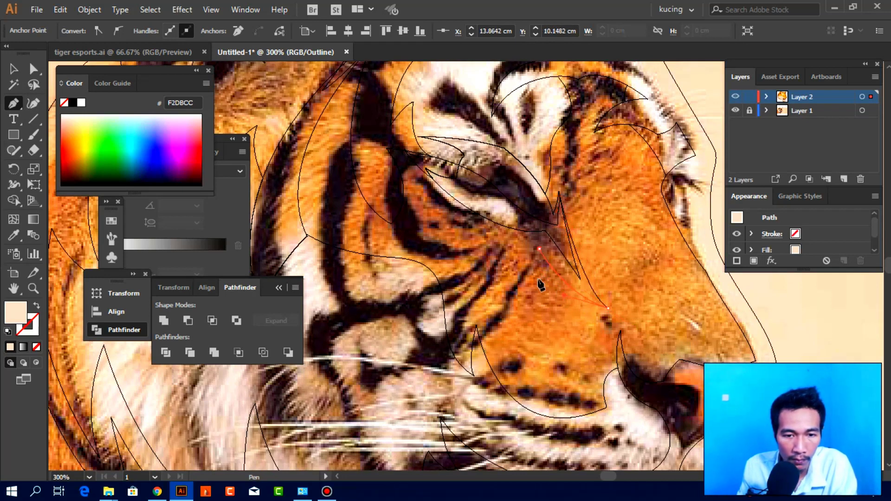
left_click_drag(458, 270, 495, 327)
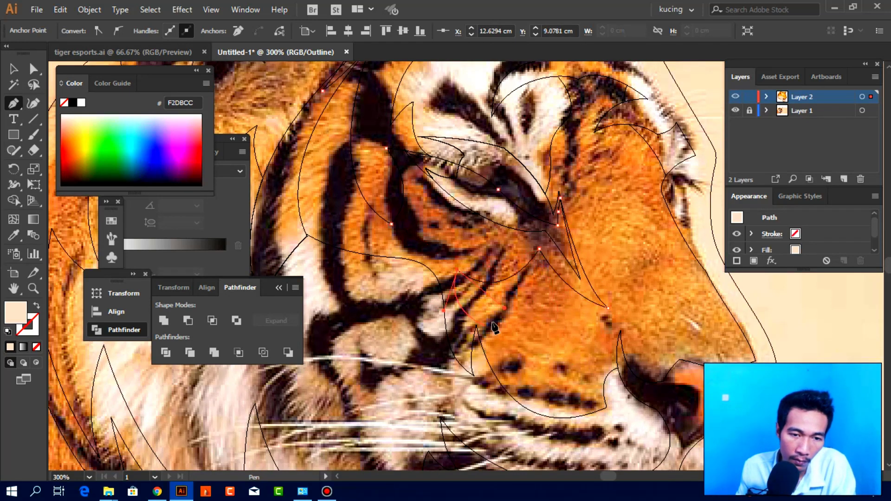
left_click_drag(557, 393, 603, 376)
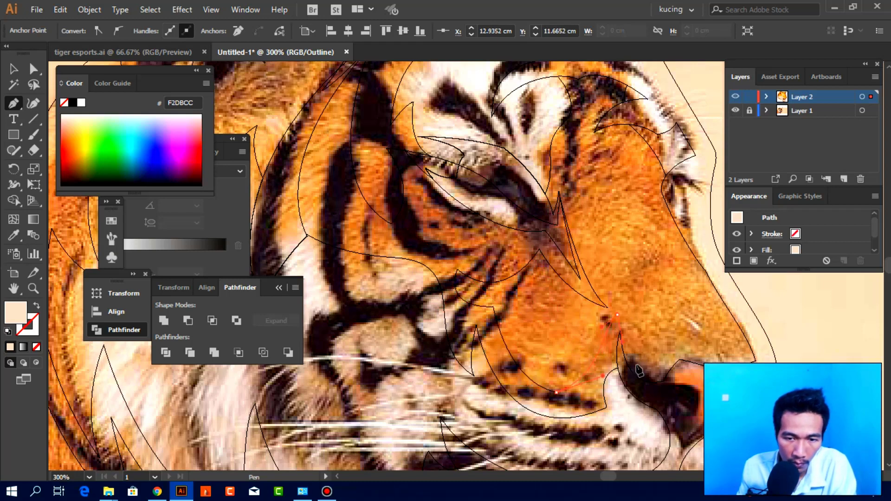
left_click_drag(618, 315, 626, 321)
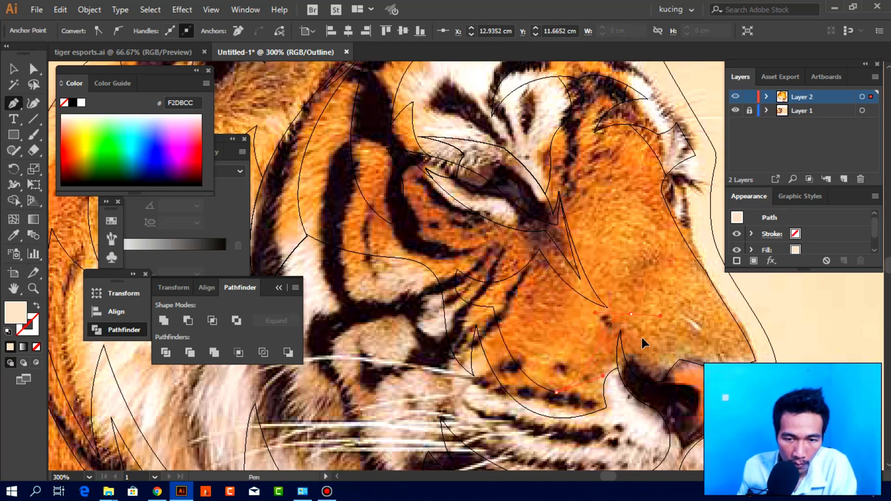
scroll(643, 343, "down", 1)
scroll(643, 344, "down", 1)
scroll(643, 343, "down", 1)
scroll(643, 344, "down", 1)
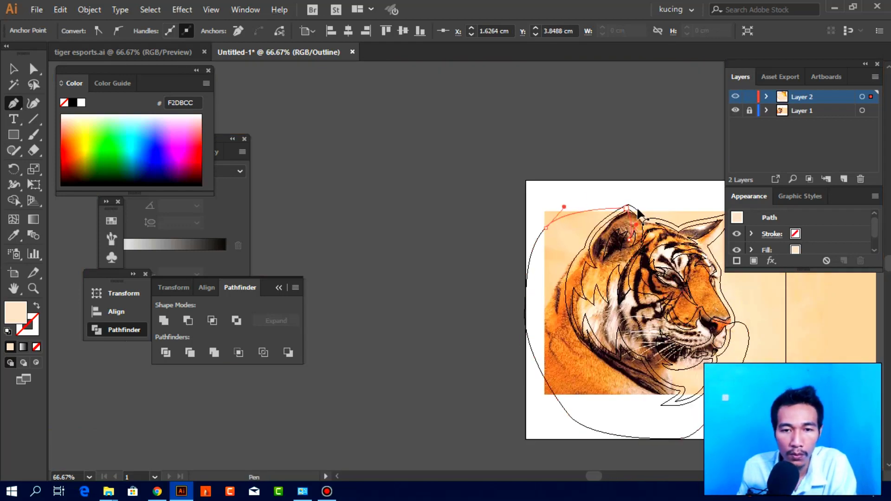
scroll(662, 204, "up", 3)
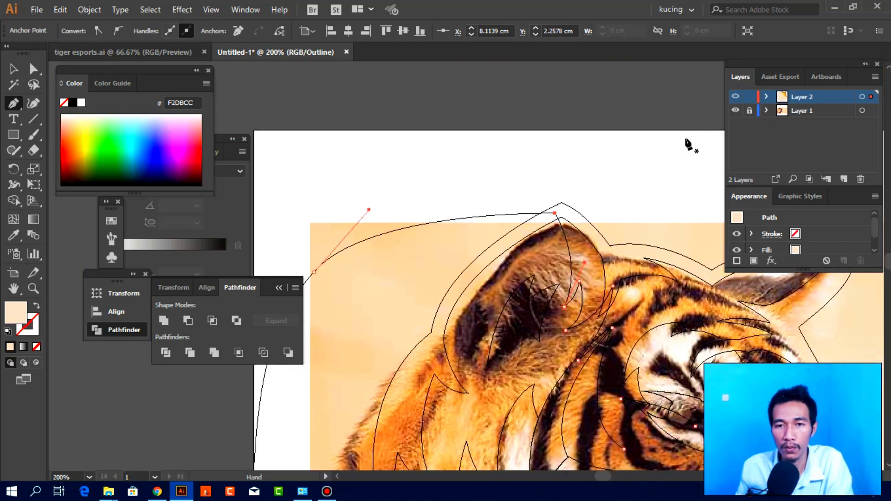
key("ctrl+y")
key("i")
left_click(622, 325)
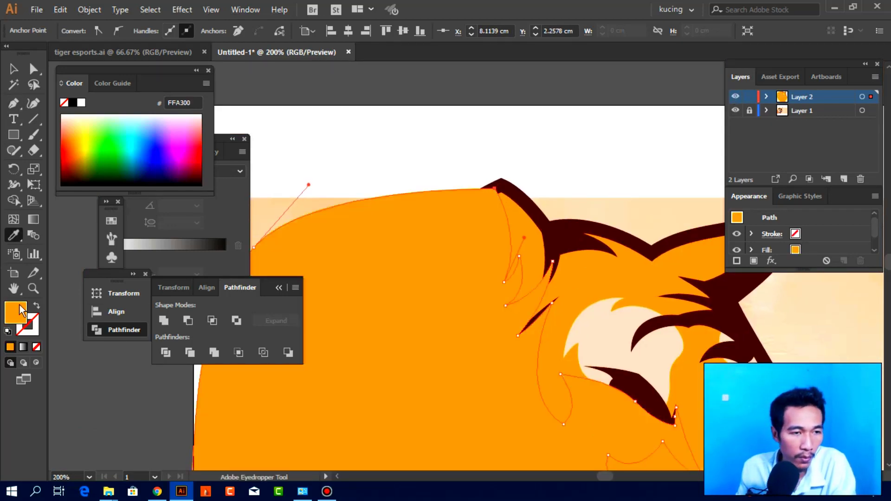
Change the shading fill to red-orange E25100.
double_click(15, 312)
left_click_drag(572, 235, 568, 241)
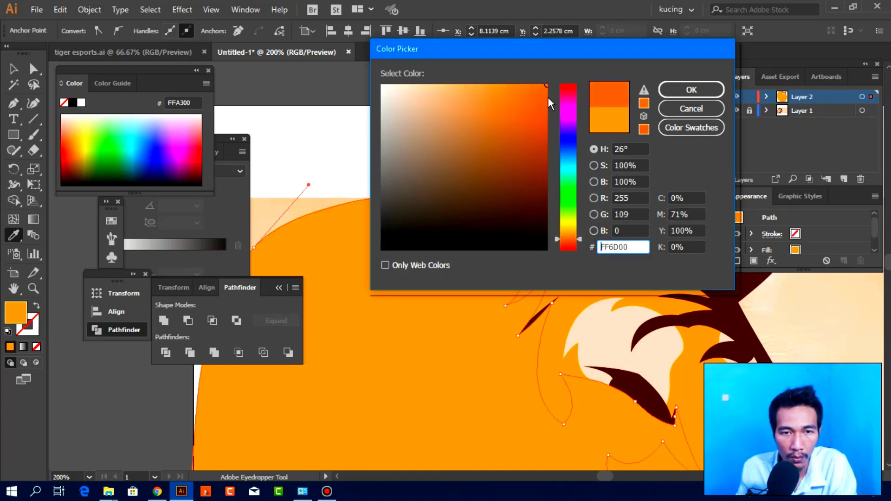
left_click(691, 89)
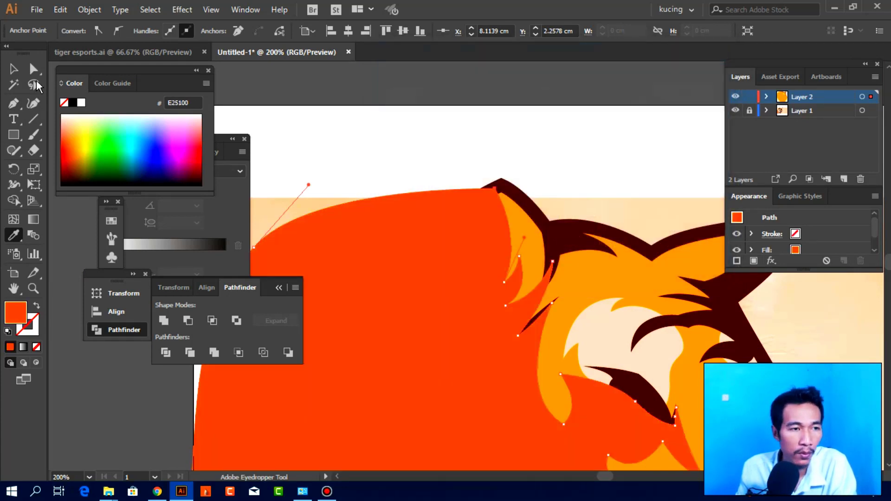
Intersect the shading with the orange head shape so it sits inside the dark outline.
key("v")
left_click(574, 165)
left_click(601, 278)
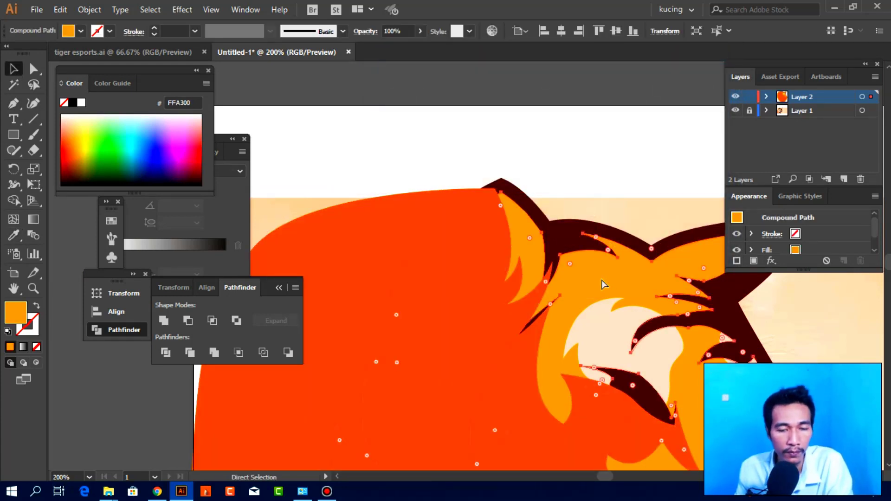
left_click(477, 245, "shift")
left_click(212, 320)
left_click(308, 299)
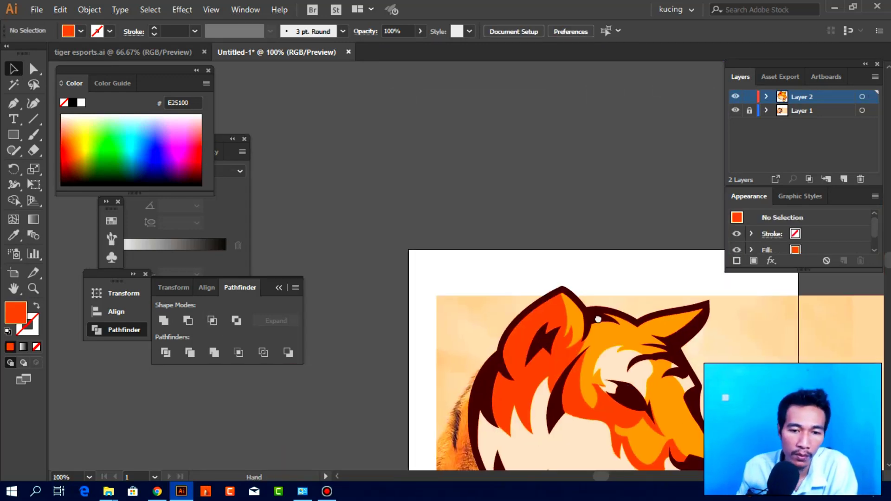
key("ctrl+1")
left_click_drag(632, 398, 559, 337)
scroll(558, 337, "up", 2)
In Outline view, trace a curved shading shape along the tiger's right ear.
key("p")
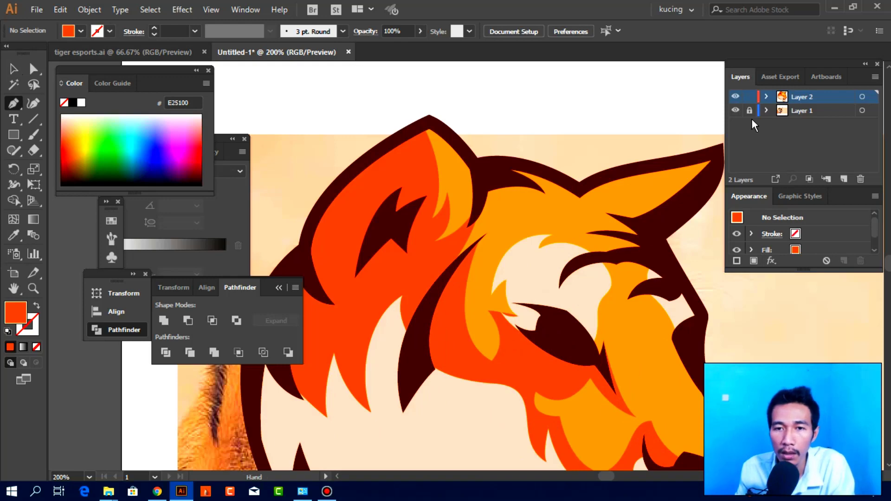
key("ctrl+y")
scroll(615, 218, "up", 1)
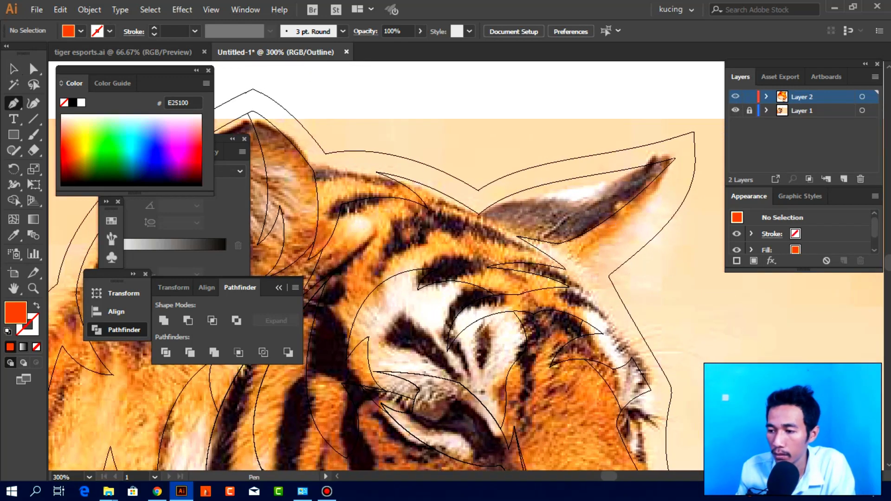
scroll(649, 157, "up", 1)
left_click(649, 157)
left_click_drag(531, 241, 529, 229)
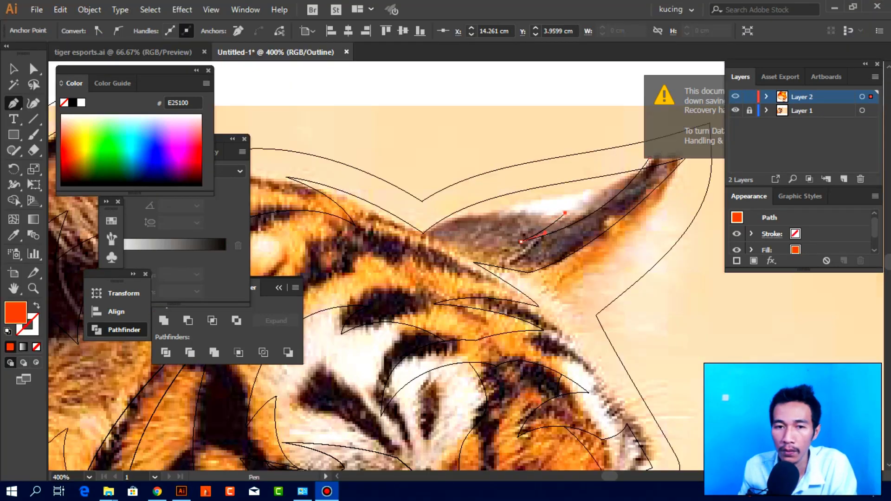
left_click(359, 191)
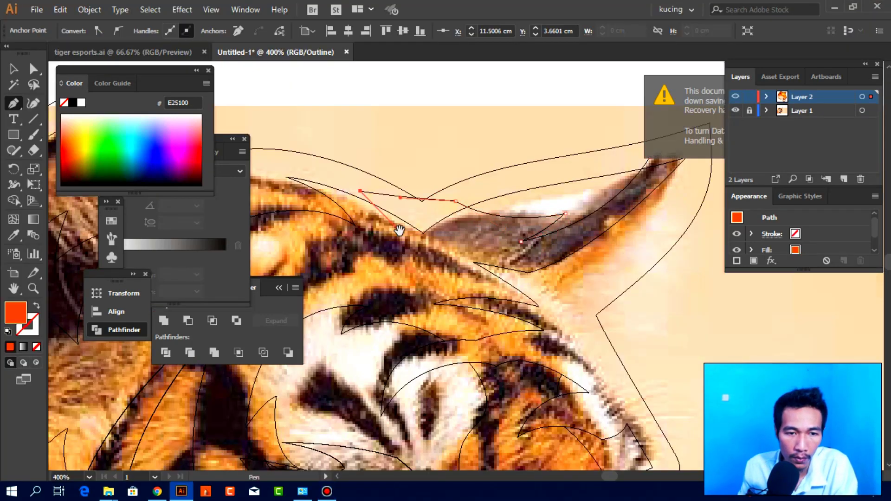
left_click_drag(406, 240, 421, 223)
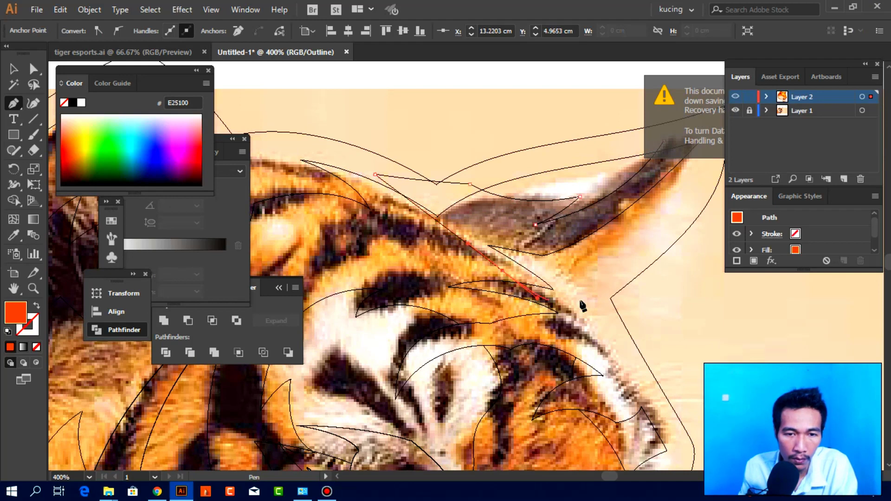
left_click_drag(625, 176, 576, 199)
key("v")
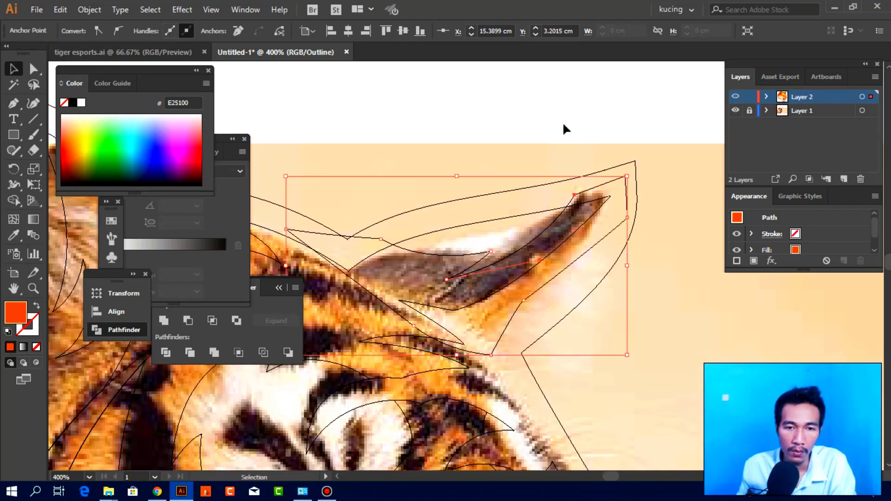
Trim the ear shading to the head shape with Pathfinder and return to colour Preview.
left_click(532, 115)
left_click(494, 221)
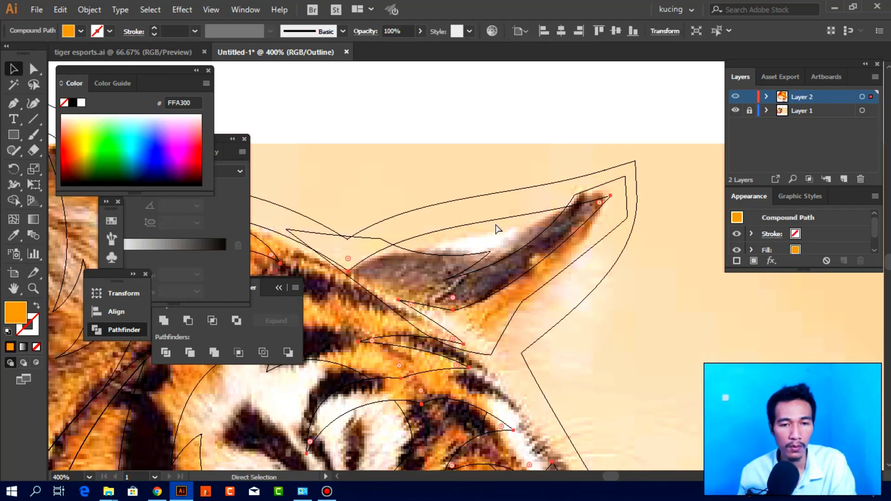
left_click(548, 228, "shift")
left_click(238, 353)
left_click(621, 318)
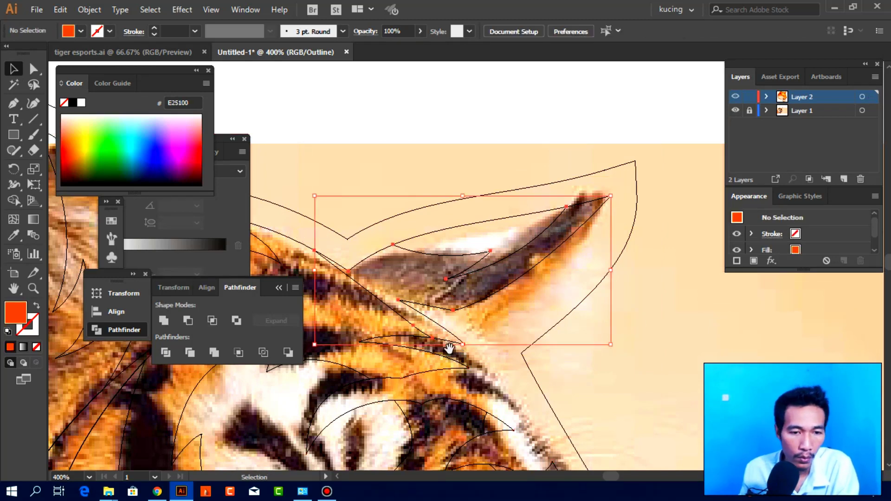
key("ctrl+minus")
key("ctrl+y")
key("ctrl+minus")
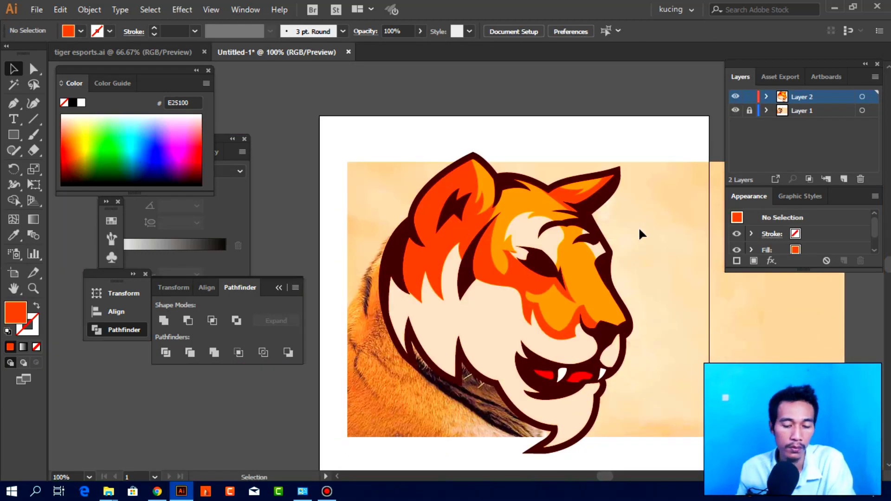
key("p")
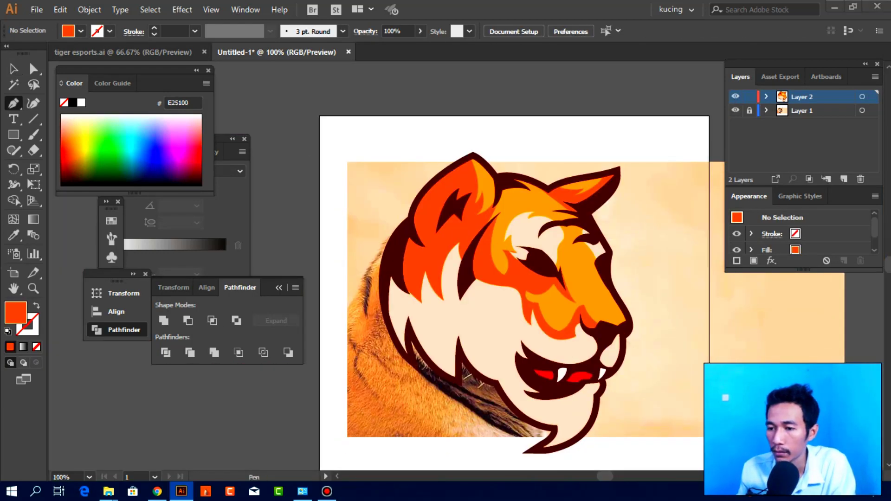
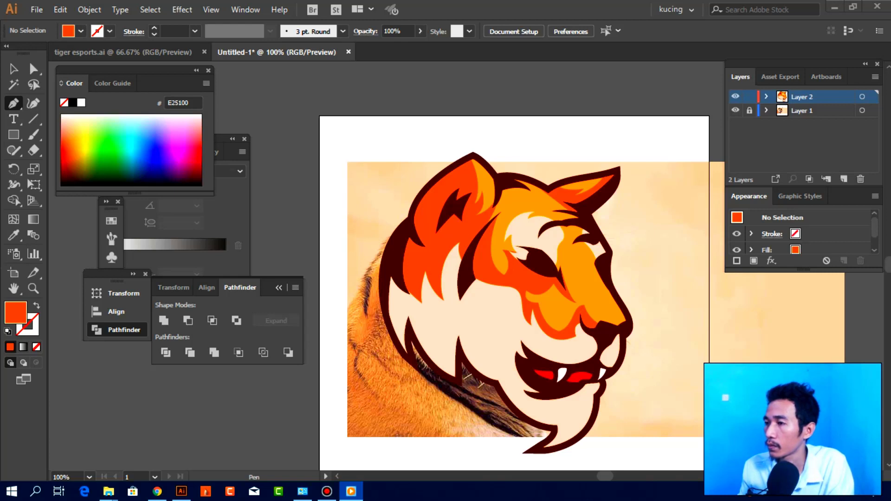
Discard a stray anchor point and switch to Outline view over the tiger photo.
left_click(596, 83)
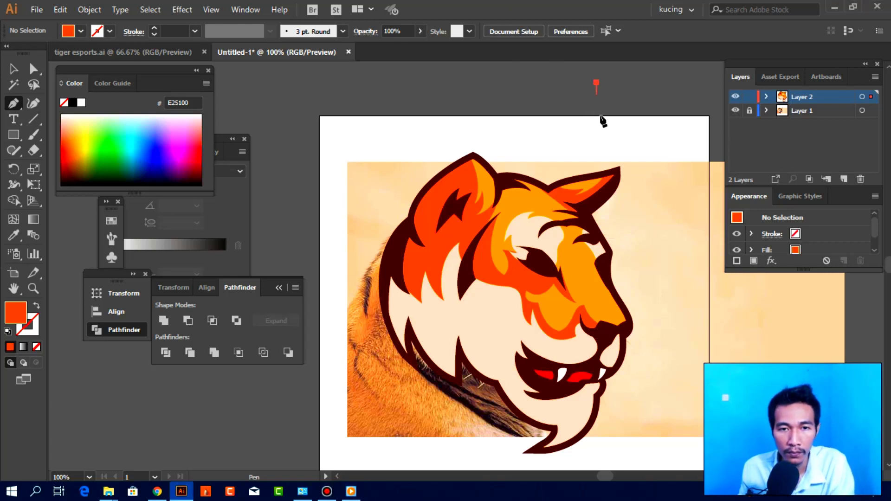
key("ctrl+z")
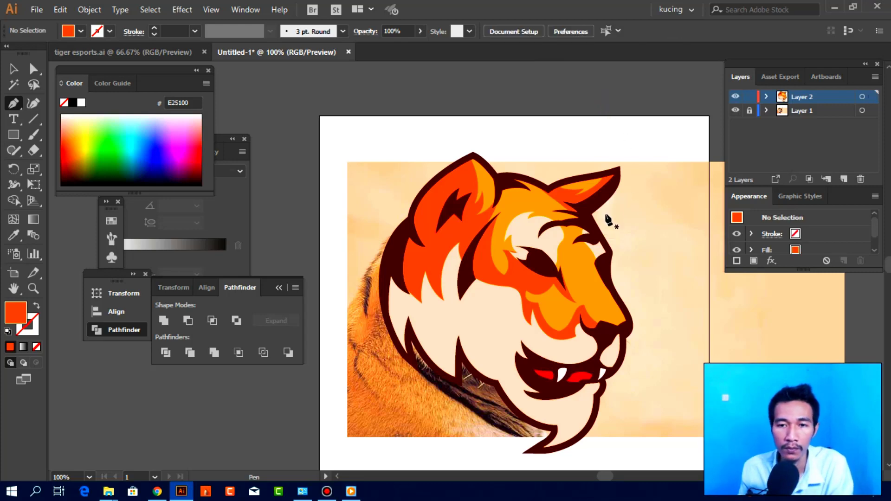
scroll(608, 220, "up", 1, "alt")
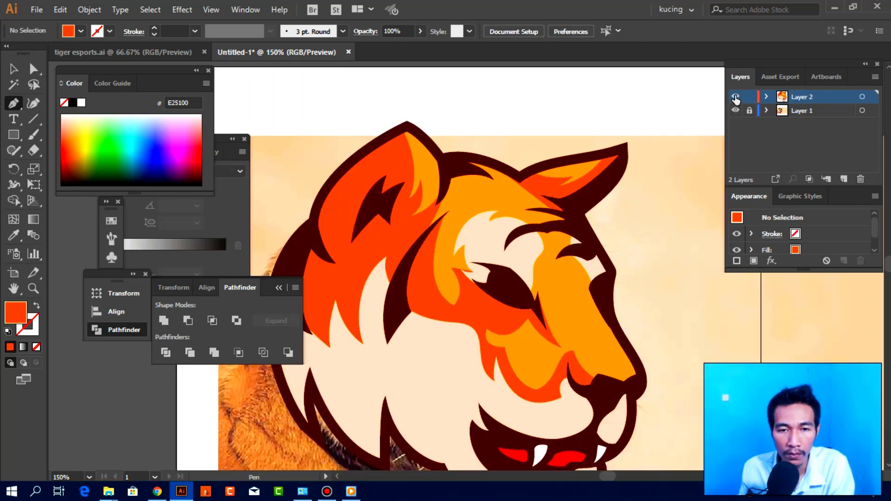
scroll(640, 200, "down", 3)
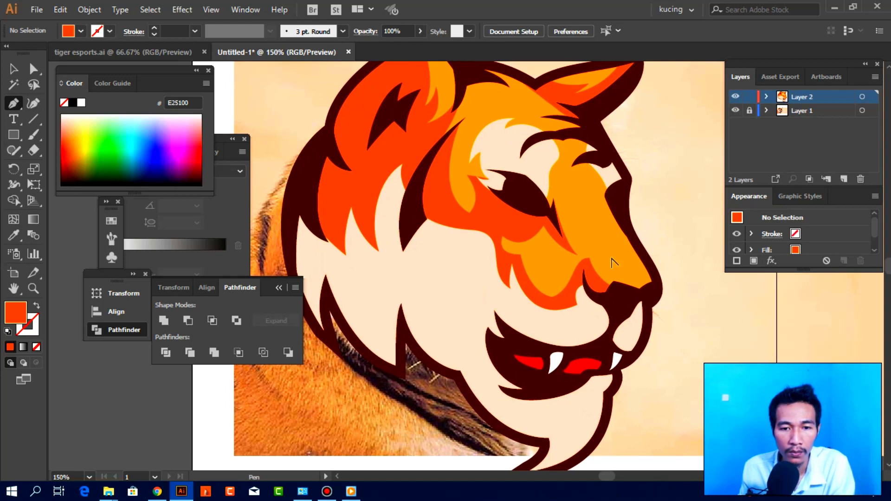
scroll(612, 262, "up", 1, "alt")
key("ctrl+y")
scroll(643, 224, "up", 1, "alt")
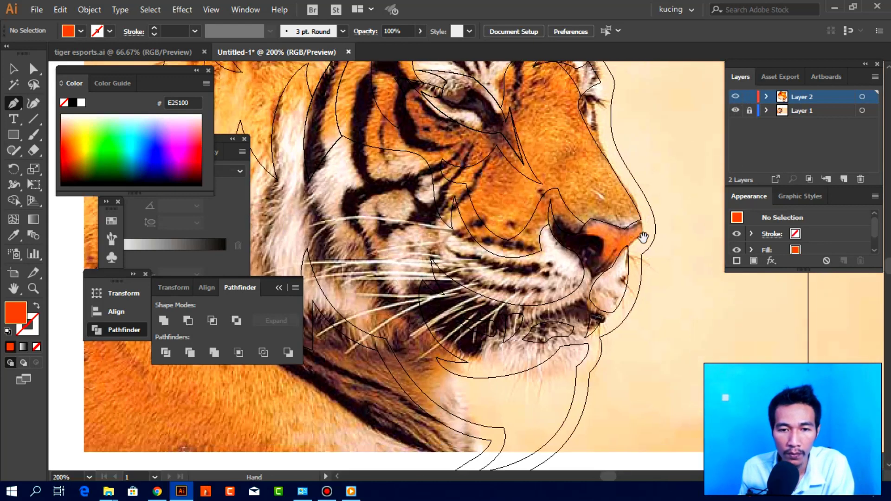
scroll(643, 224, "up", 3, "alt")
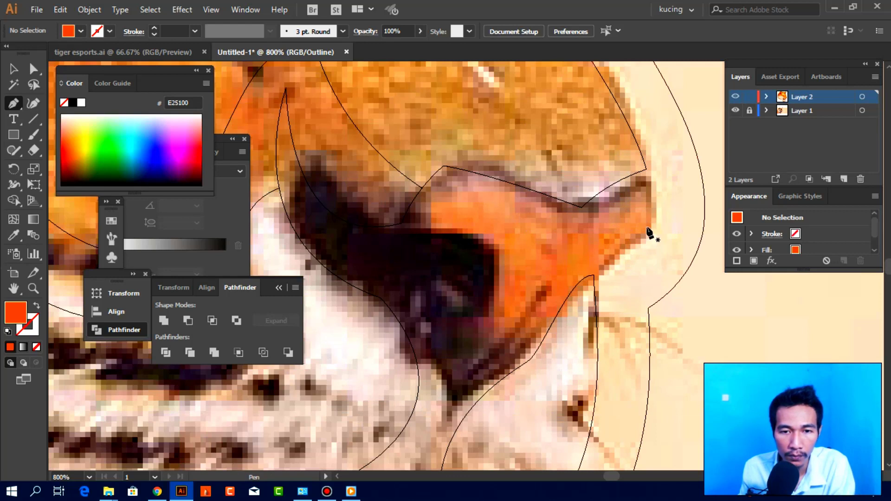
Trace a closed curved nose shape over the photo's nose with the Pen tool.
left_click_drag(648, 228, 646, 204)
left_click_drag(580, 221, 471, 190)
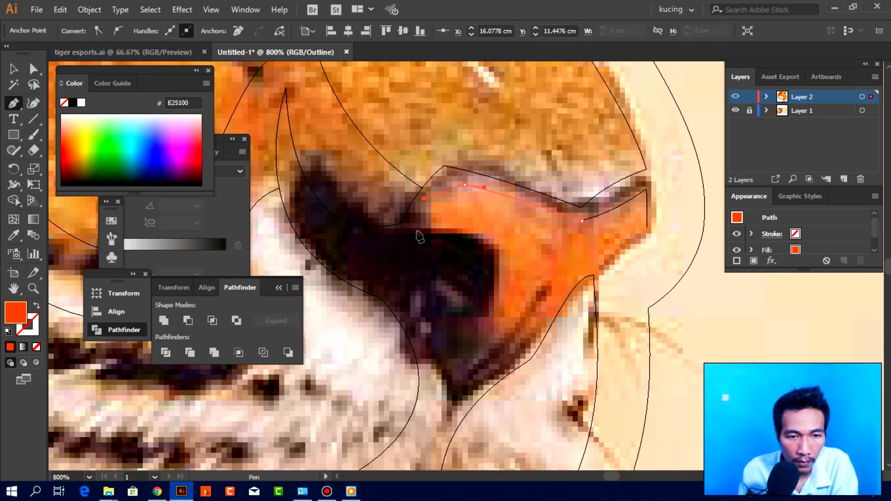
left_click_drag(417, 231, 503, 254)
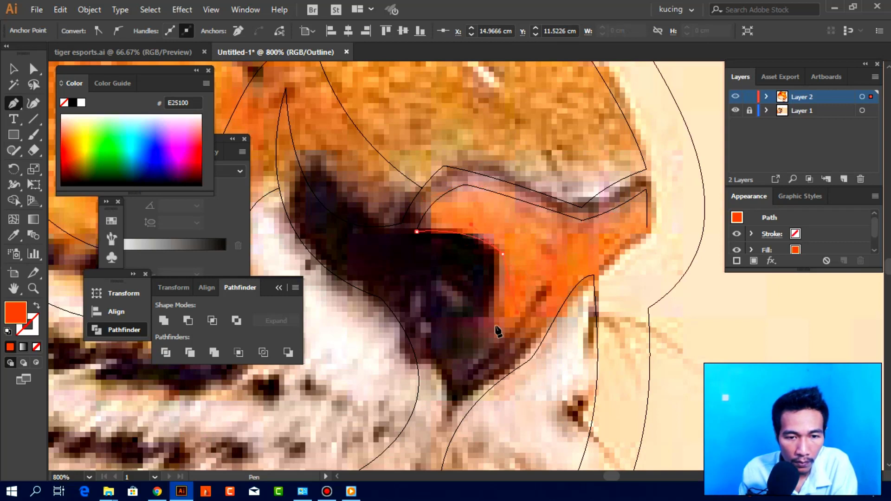
left_click(470, 340)
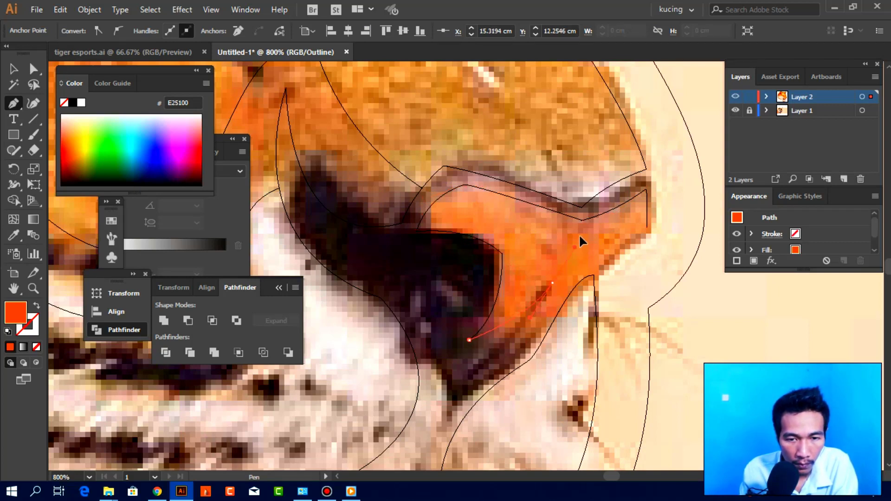
left_click_drag(544, 314, 539, 319)
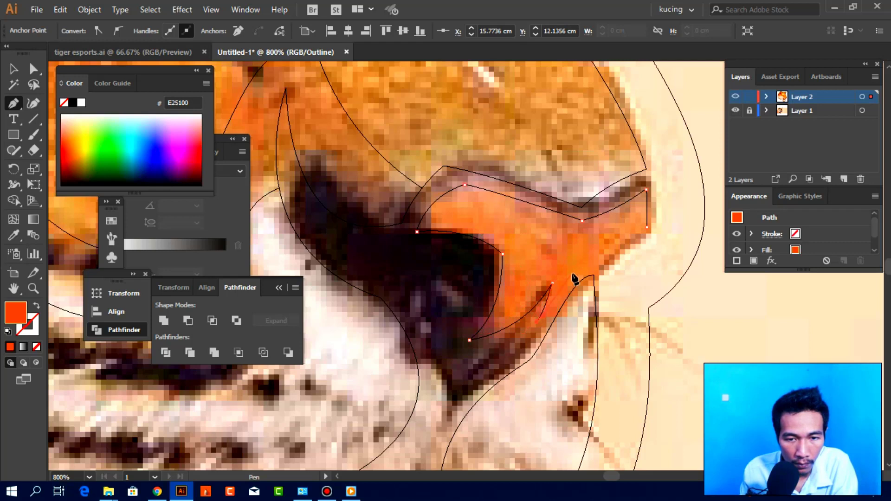
left_click(607, 230)
left_click(648, 228)
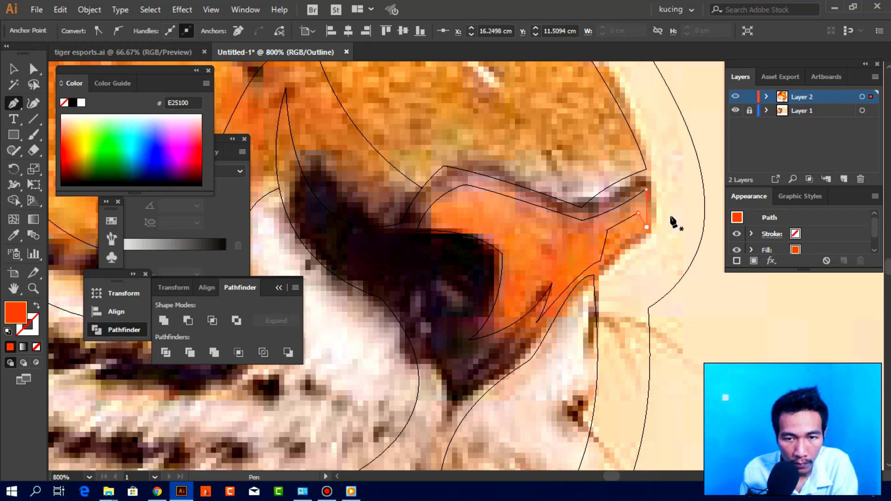
Fill the nose with orange C7834B sampled from the photo and return to Preview.
key("i")
left_click(598, 243)
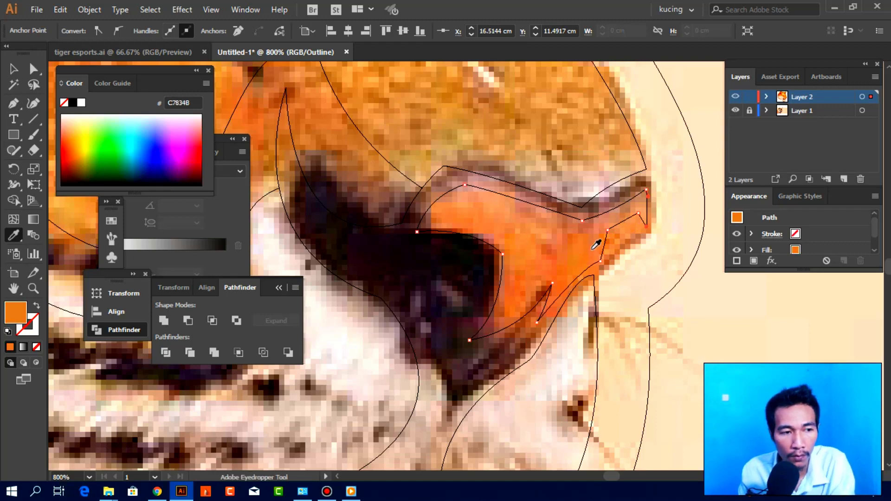
key("ctrl+y")
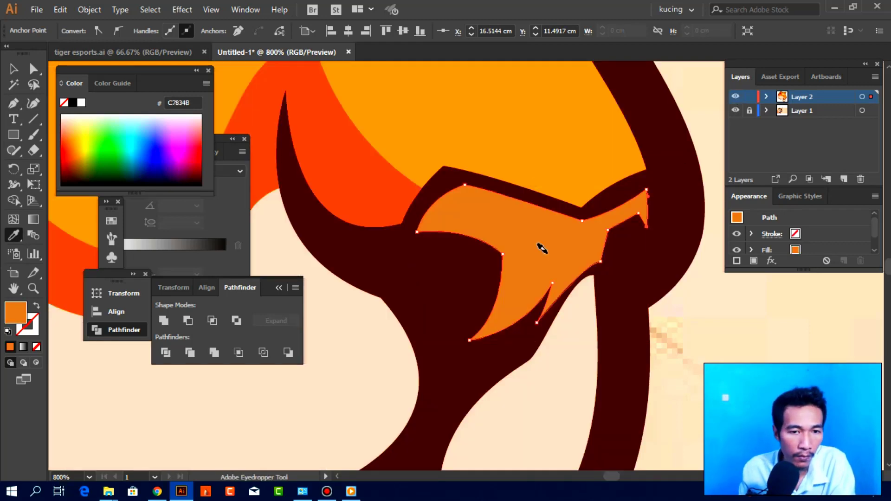
Recolour the nose fill to a deeper red-orange, B73520, in the Color Picker.
key("ctrl+y")
scroll(511, 285, "down", 4)
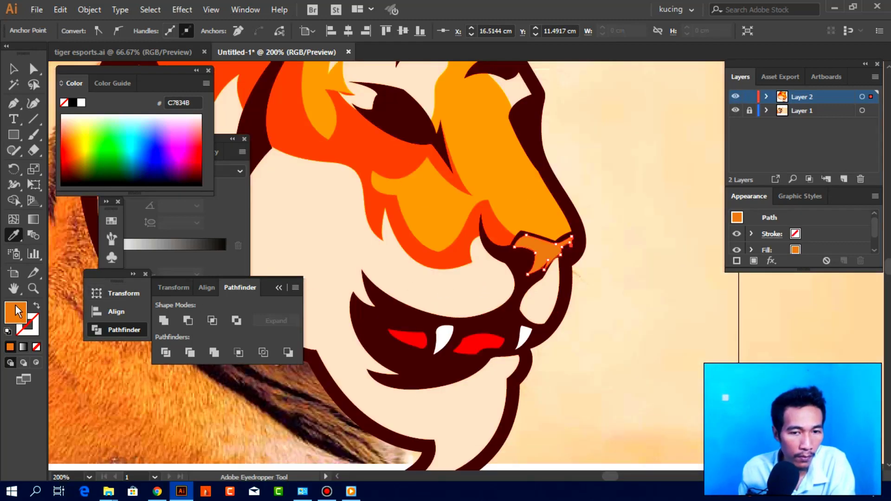
double_click(19, 311)
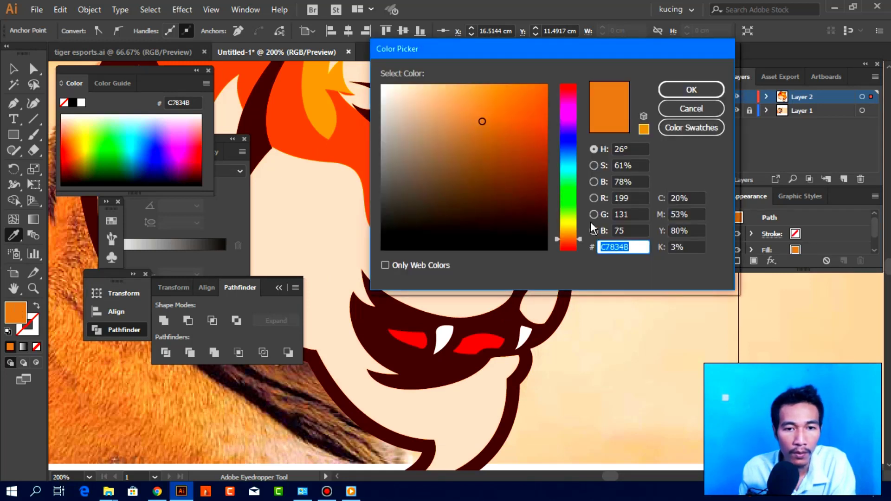
left_click(574, 241)
left_click_drag(498, 120, 519, 131)
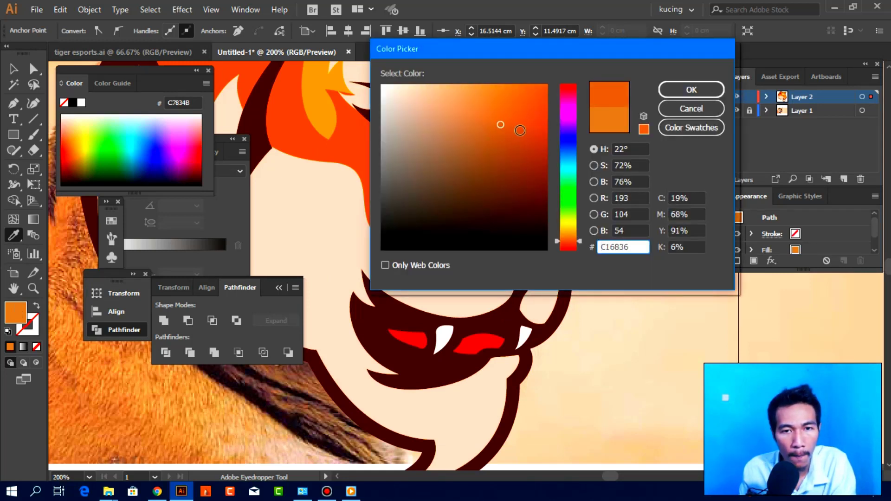
left_click_drag(570, 247, 570, 249)
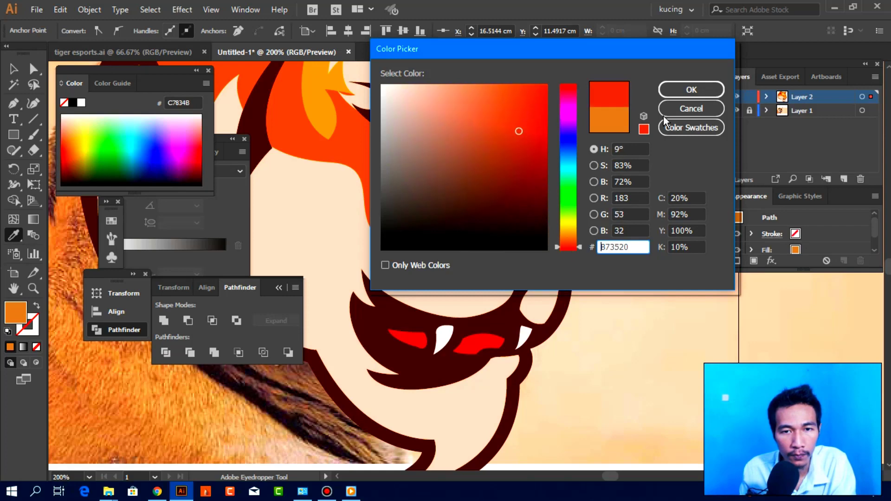
left_click(691, 89)
Scale the red nose shape down slightly, then view the whole tiger.
key("ctrl+shift+a")
key("v")
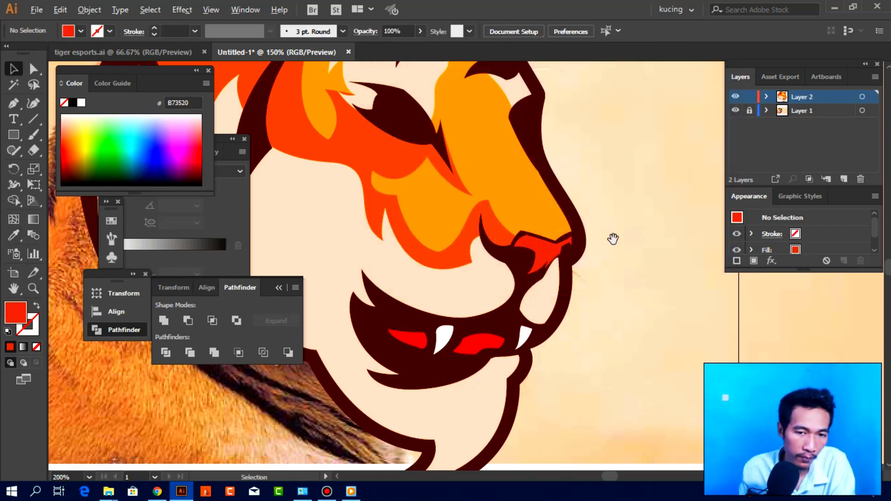
key("ctrl+minus")
key("ctrl+minus")
key("ctrl+minus")
scroll(562, 211, "up", 1)
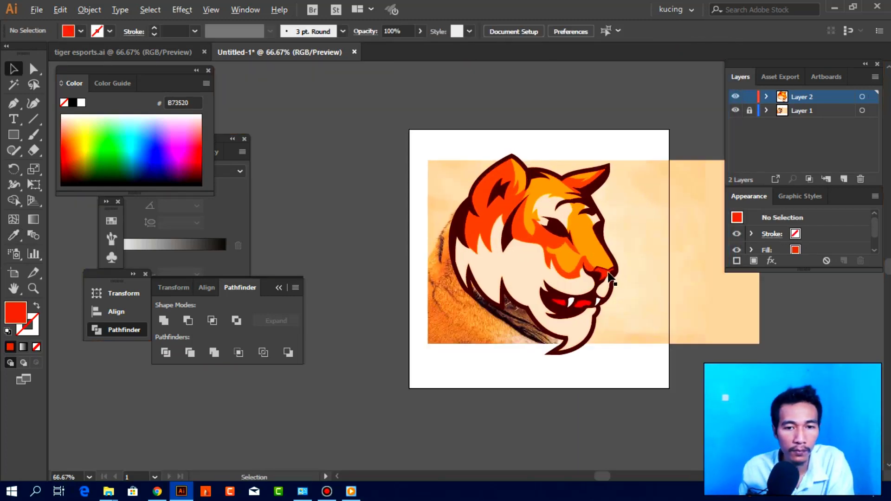
scroll(609, 278, "up", 3)
scroll(608, 285, "up", 1)
scroll(603, 306, "up", 2)
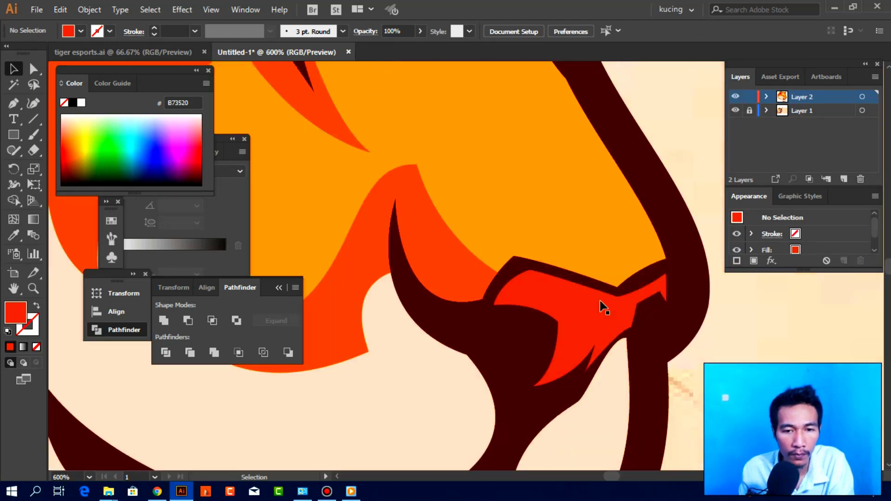
left_click(668, 277)
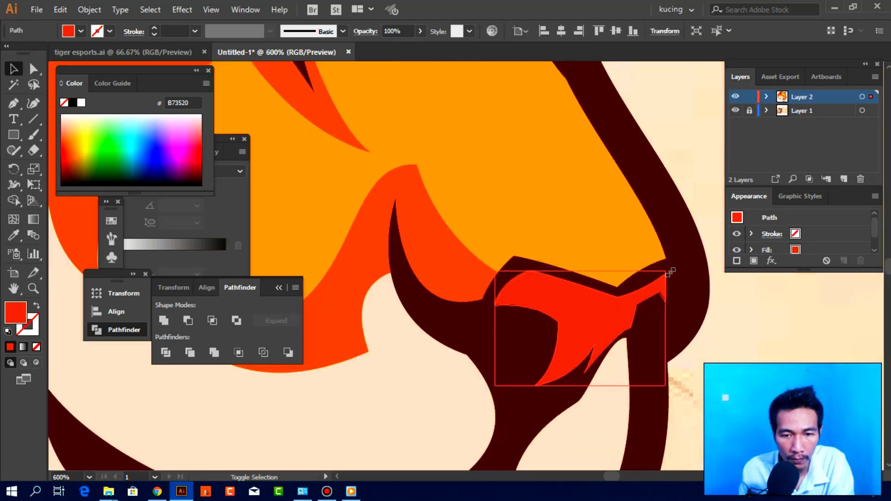
mouse_move(667, 260)
left_mouse_down()
mouse_move(643, 309)
mouse_move(636, 307)
left_mouse_up()
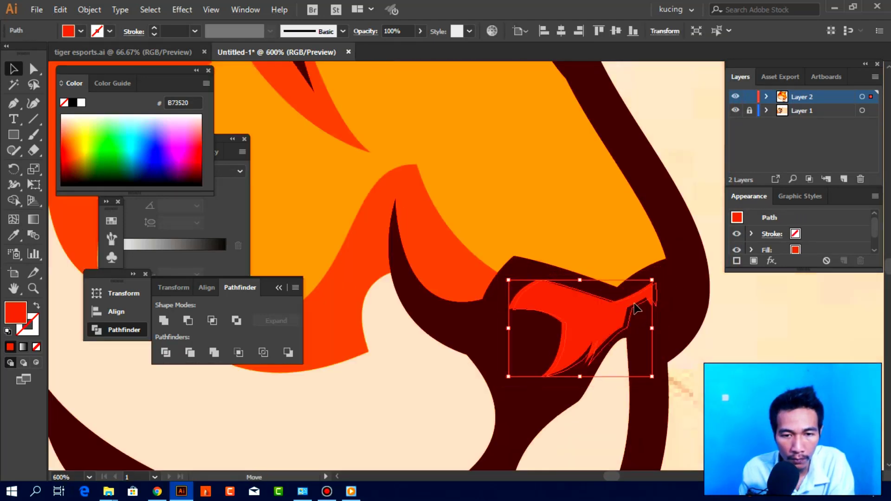
key("ctrl+shift+a")
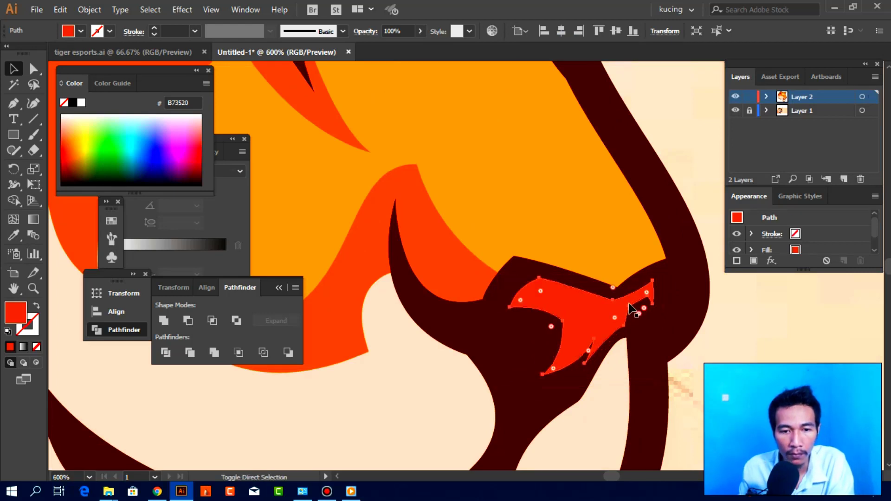
scroll(631, 308, "down", 3)
left_click_drag(712, 328, 689, 329)
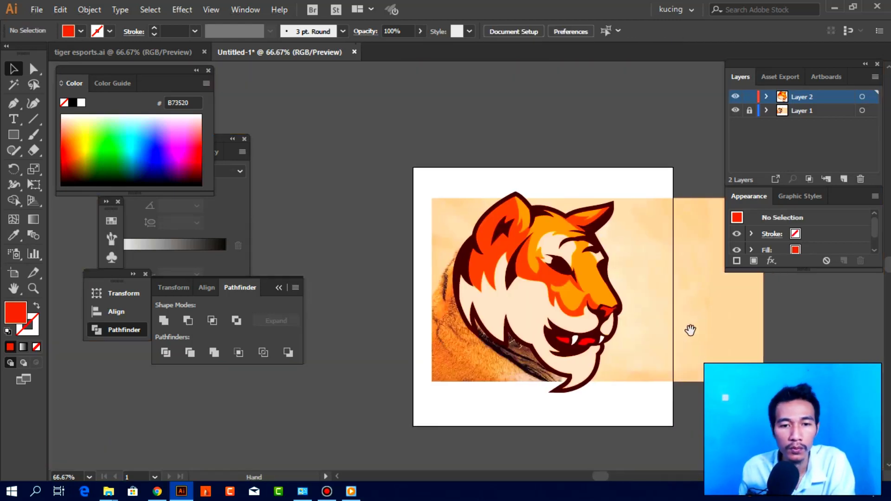
Take the Pen tool in Outline view and zoom in on the tiger's eye.
scroll(560, 275, "up", 1)
key("p")
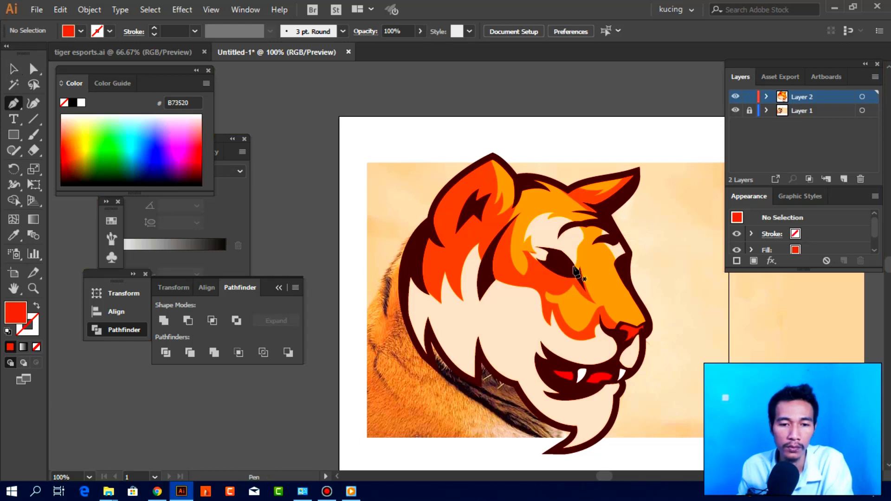
scroll(587, 319, "up", 1)
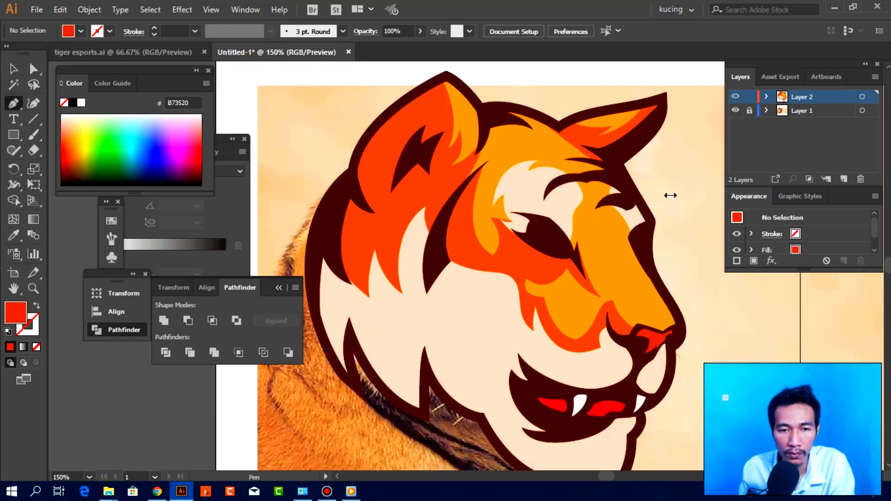
key("ctrl+y")
scroll(557, 242, "up", 1)
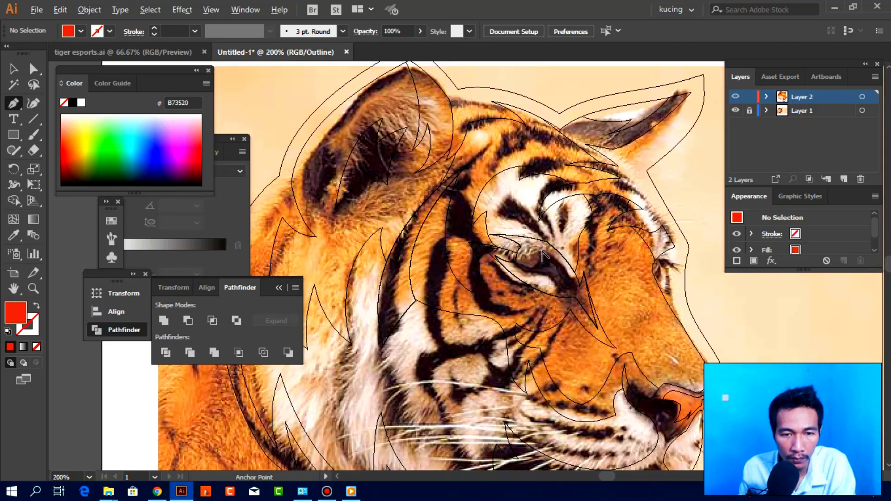
scroll(555, 249, "up", 1)
scroll(554, 255, "up", 1)
left_click_drag(554, 255, 547, 244)
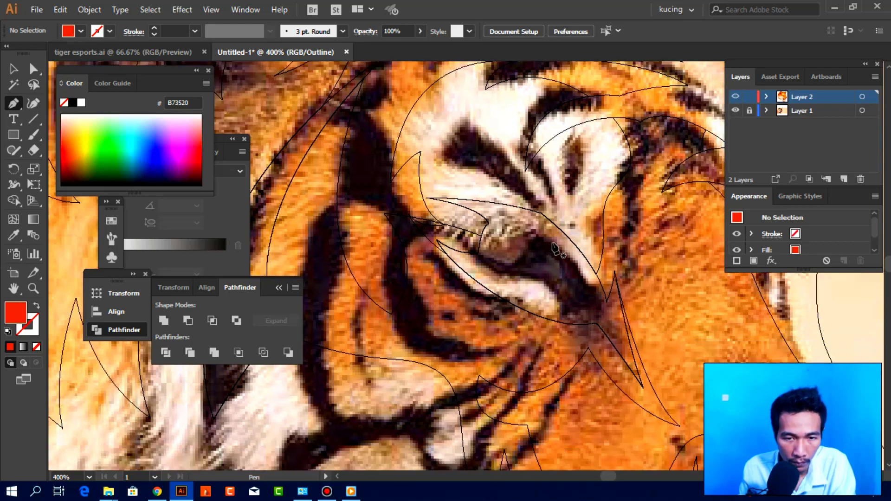
Trace a closed curved shape over the eyeball and return to Preview.
left_click(511, 232)
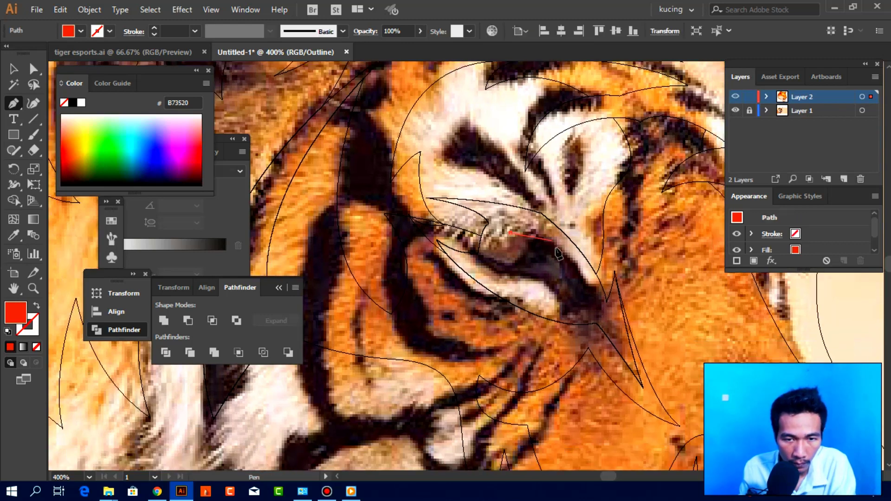
left_click_drag(558, 251, 575, 270)
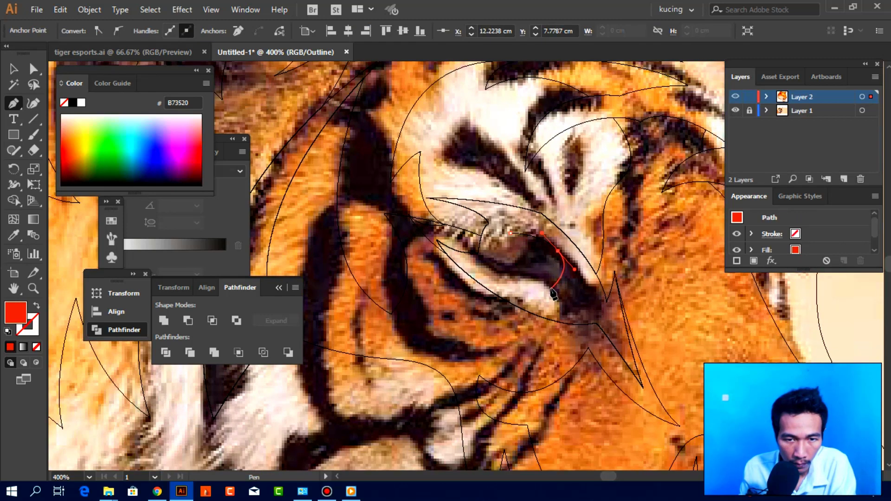
left_click(556, 281)
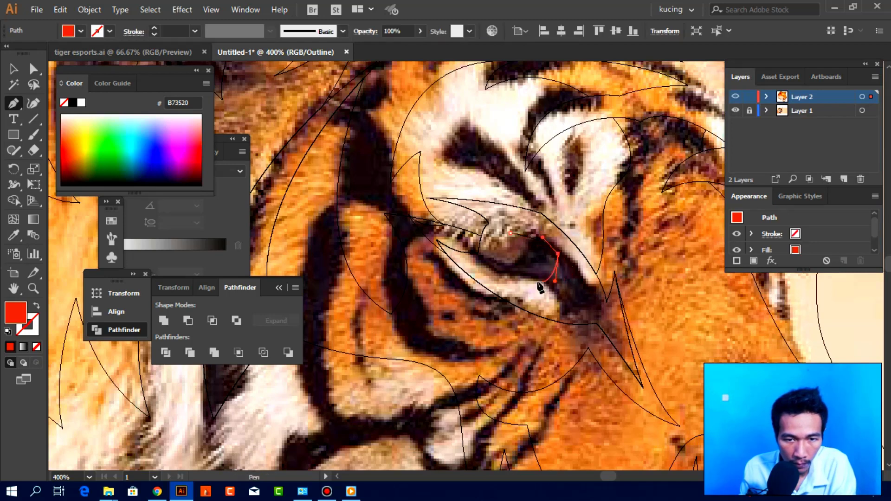
left_click(509, 278)
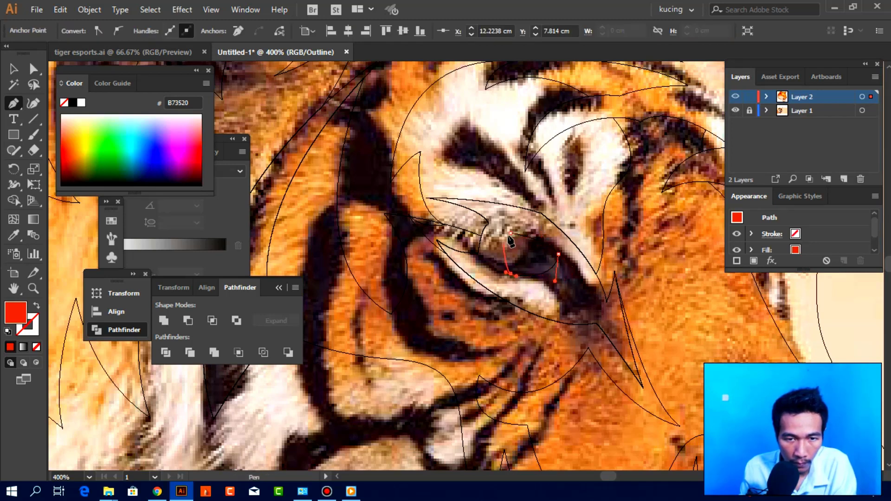
left_click_drag(511, 232, 519, 219)
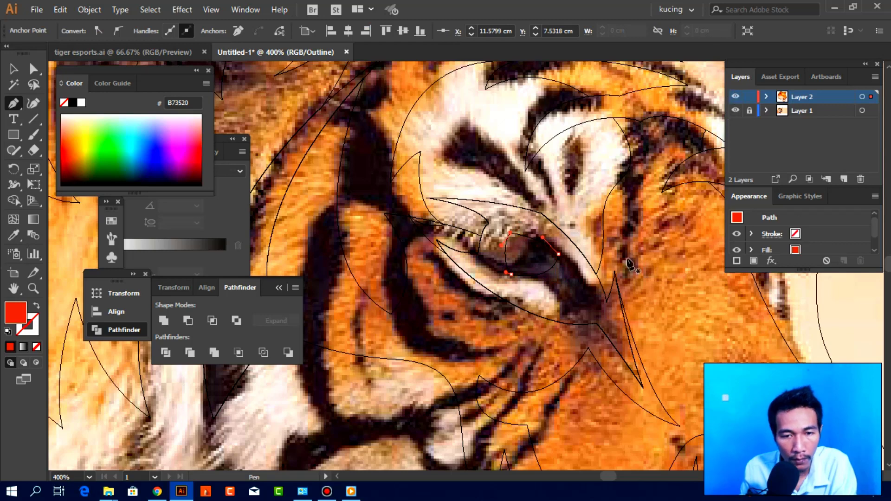
key("ctrl+y")
Fill the eye shape with cream F2DBCC and rotate it to sit in the eye.
key("e")
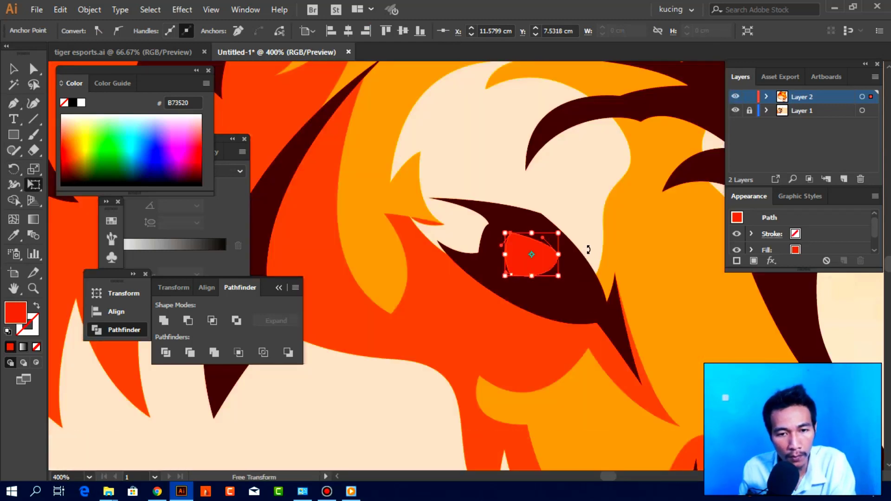
key("i")
left_click(595, 194)
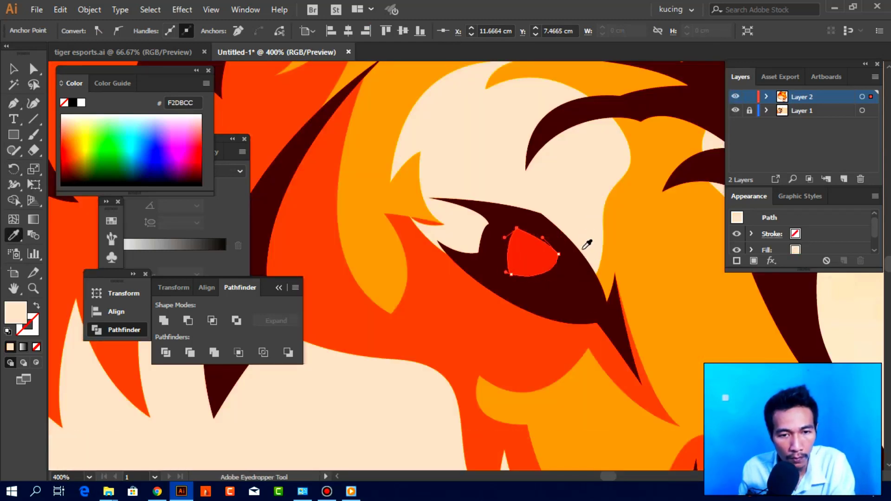
key("e")
left_click_drag(580, 261, 540, 254)
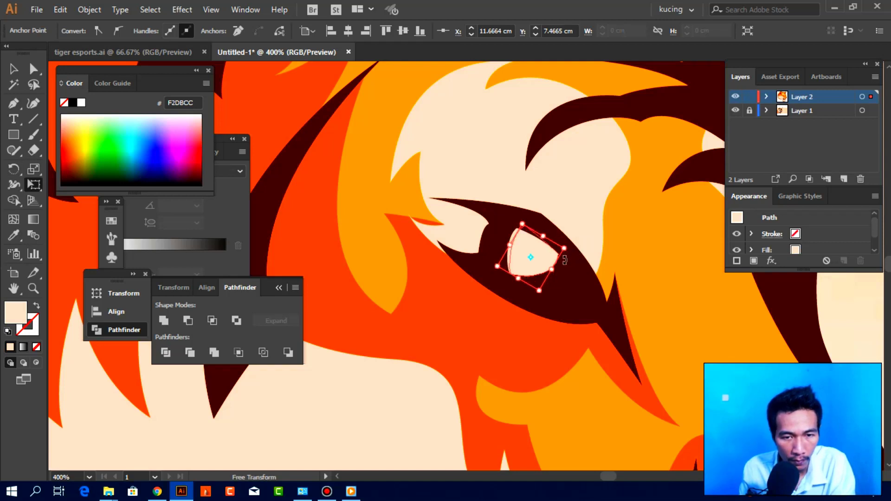
key("ctrl+shift+a")
key("v")
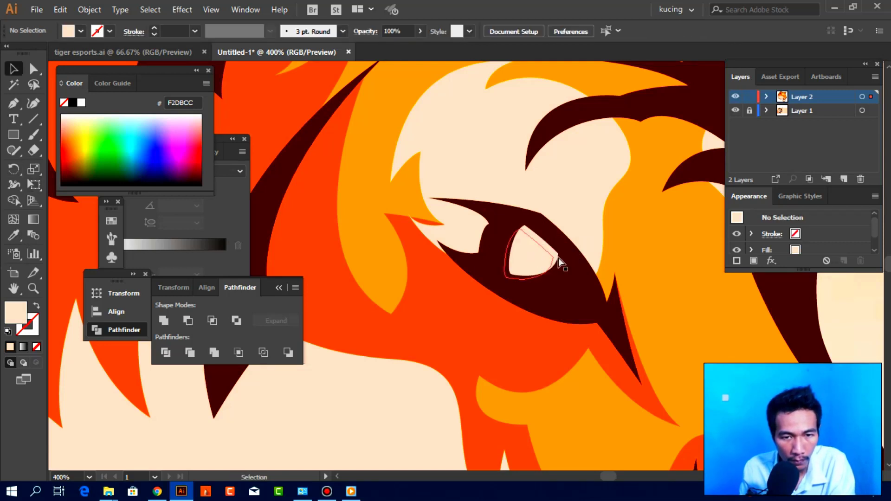
Round the corners of the cream eye shape with the Direct Selection tool.
scroll(583, 290, "down", 5)
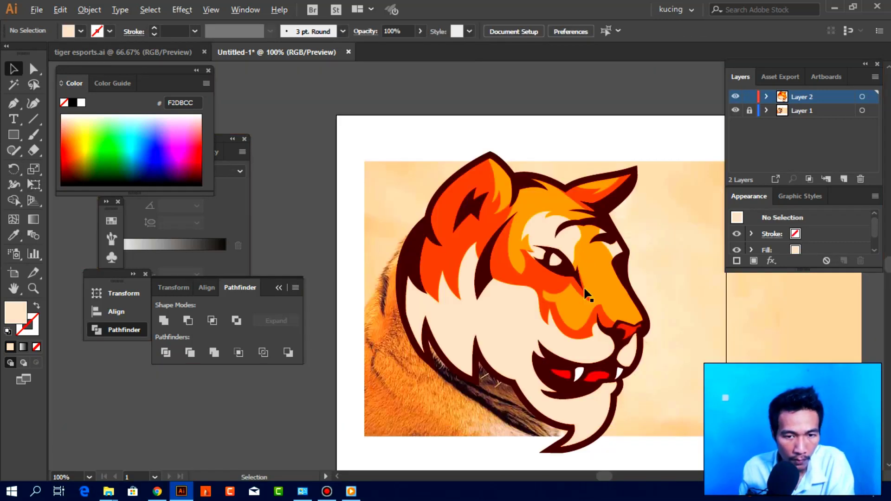
scroll(584, 294, "down", 2)
scroll(575, 297, "up", 2)
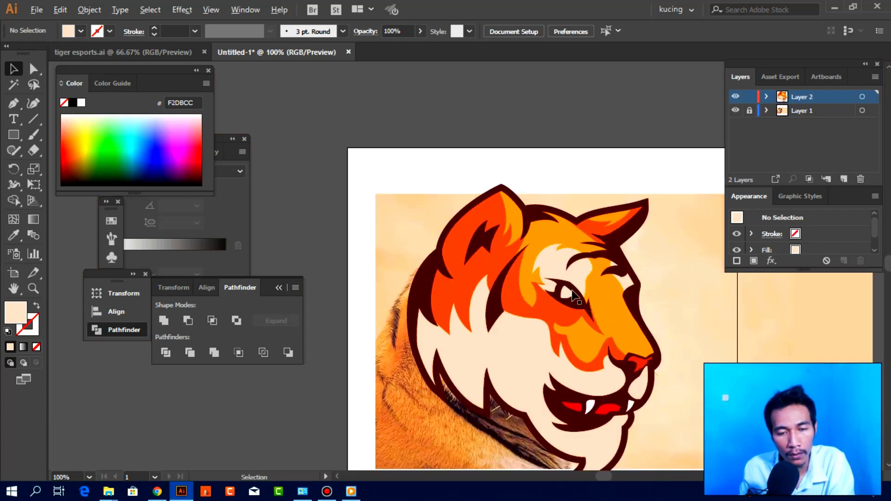
scroll(570, 293, "up", 2)
scroll(561, 297, "up", 1)
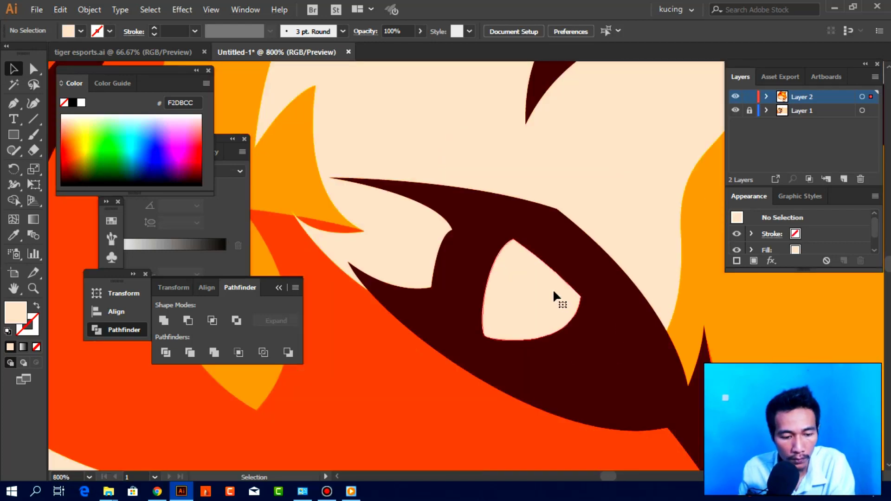
left_click(553, 289)
key("a")
left_click(578, 298)
left_click_drag(568, 302, 548, 309)
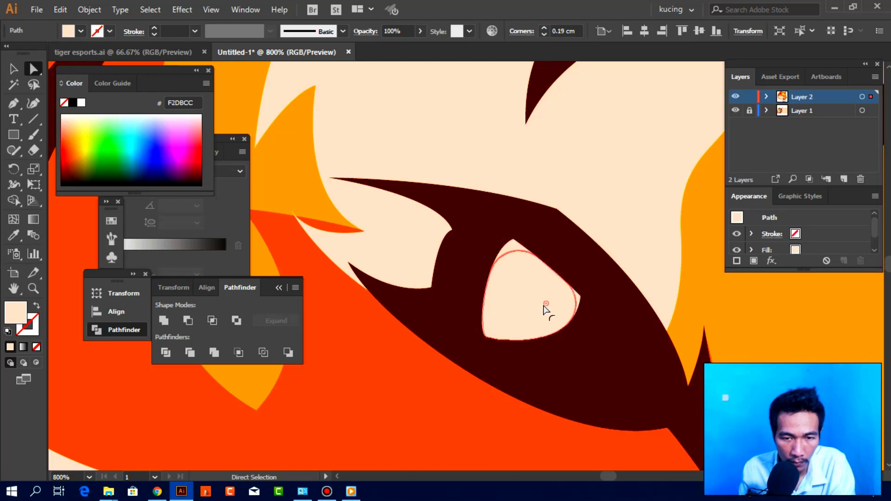
key("ctrl+shift+a")
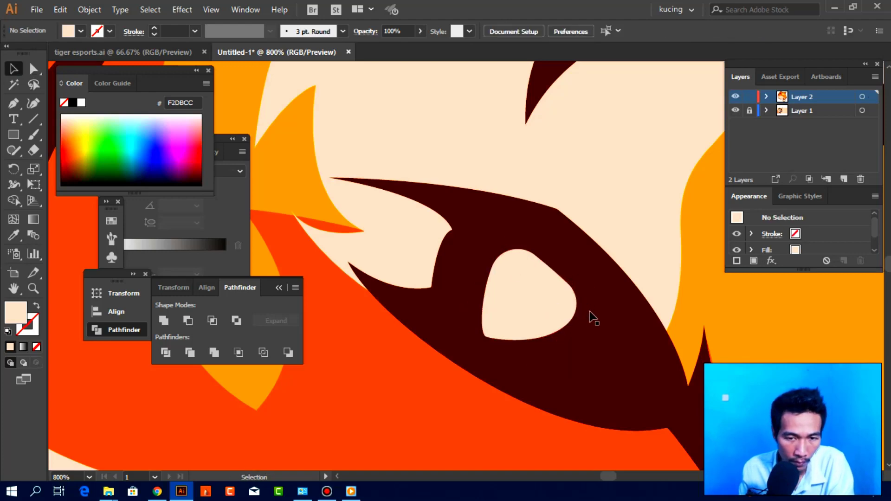
Delete the cream eye shape.
scroll(608, 325, "down", 3)
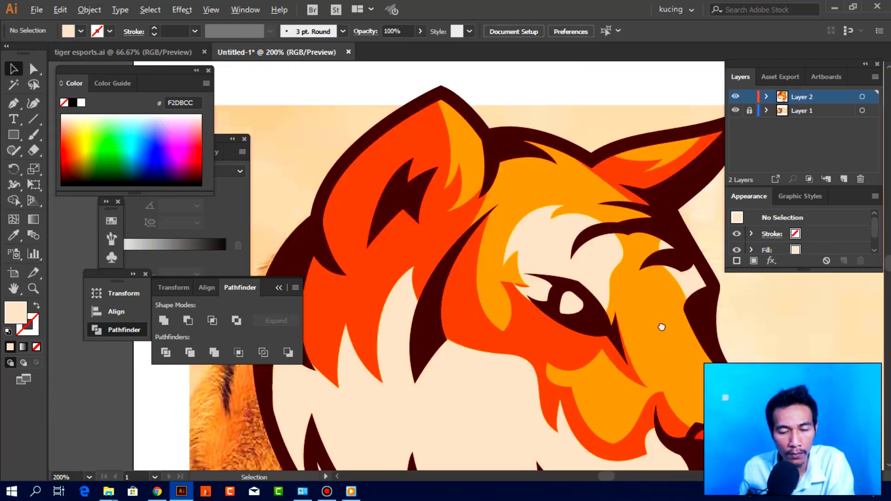
scroll(661, 327, "down", 1)
scroll(668, 334, "down", 2)
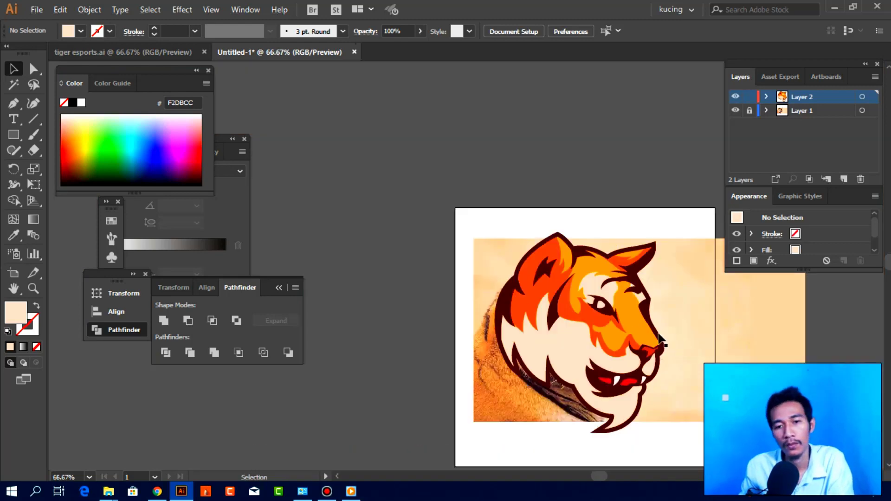
scroll(620, 321, "up", 3)
left_click(570, 284)
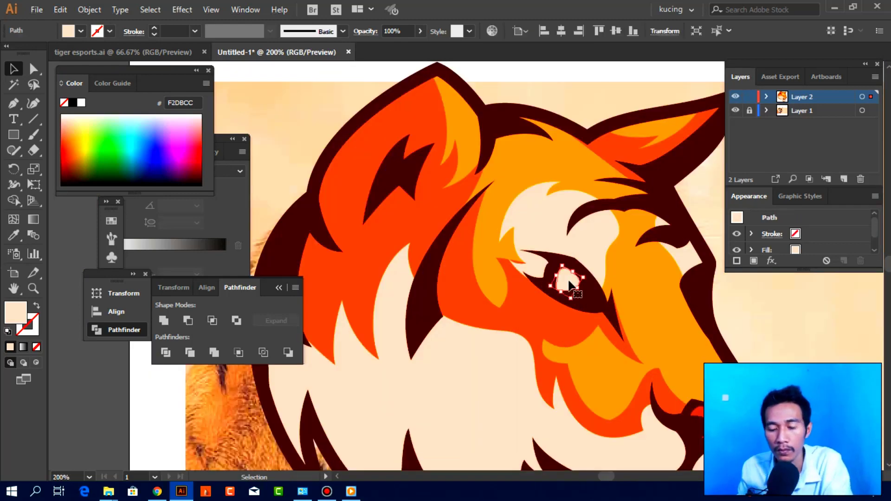
key("Delete")
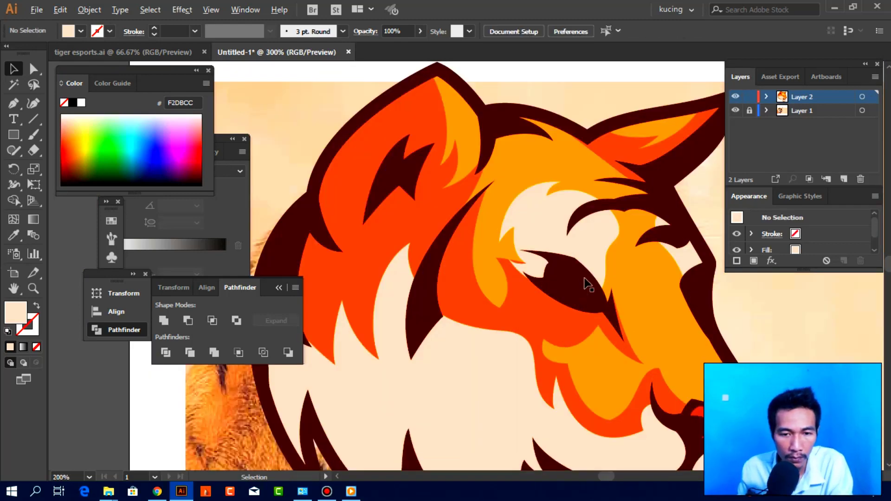
Redraw a new curved eye shape over the eyeball in Outline view, then preview it.
scroll(627, 270, "up", 2)
key("ctrl+y")
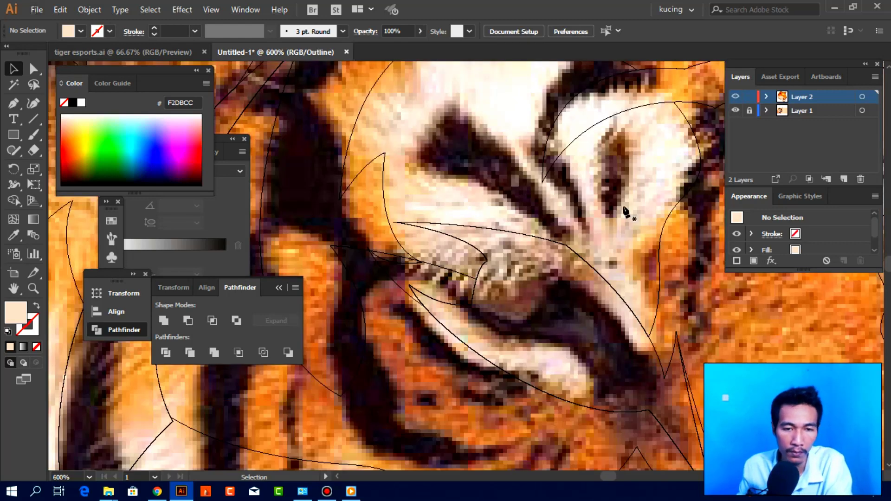
key("p")
scroll(516, 246, "up", 1)
left_click_drag(516, 247, 491, 190)
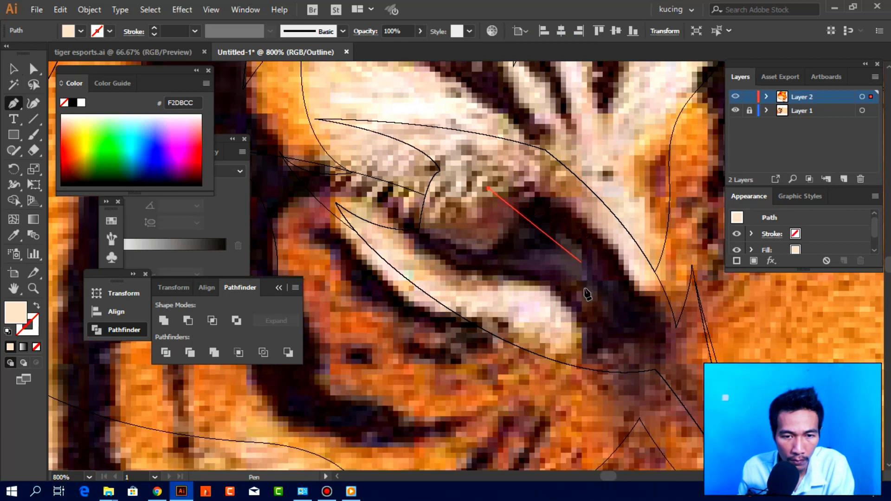
mouse_move(584, 288)
left_mouse_down()
mouse_move(605, 353)
mouse_move(506, 295)
left_mouse_up()
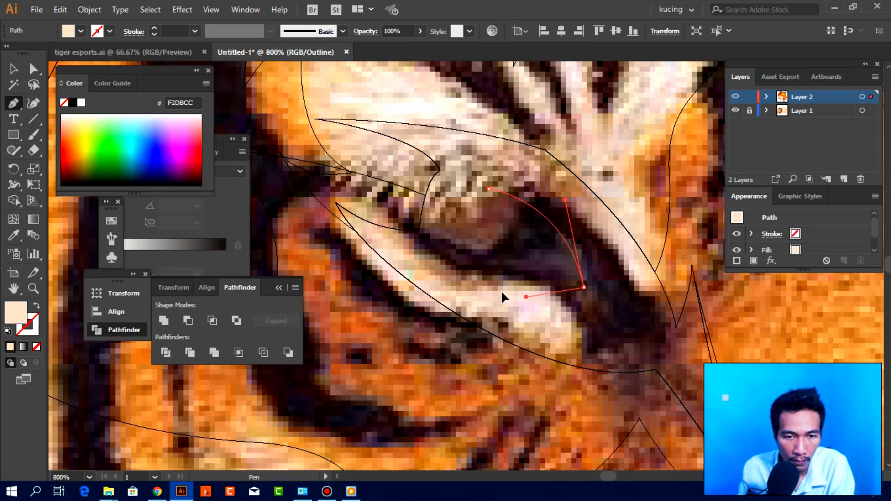
left_click_drag(489, 189, 512, 147)
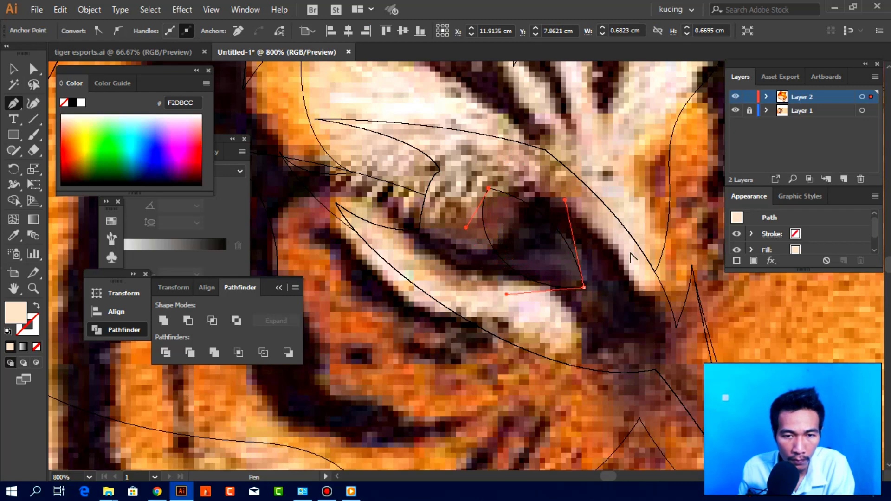
key("ctrl+y")
key("ctrl+minus")
key("ctrl+minus")
key("ctrl+minus")
left_click(661, 283, "ctrl")
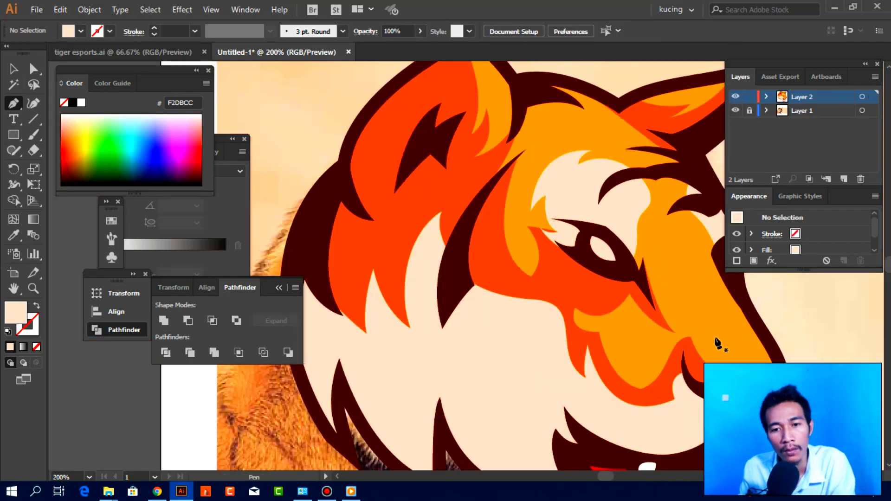
key("ctrl+minus")
key("ctrl+minus")
Trace a closed inner-ear shape along the tiger's back ear with the Pen tool.
left_click_drag(744, 345, 673, 355)
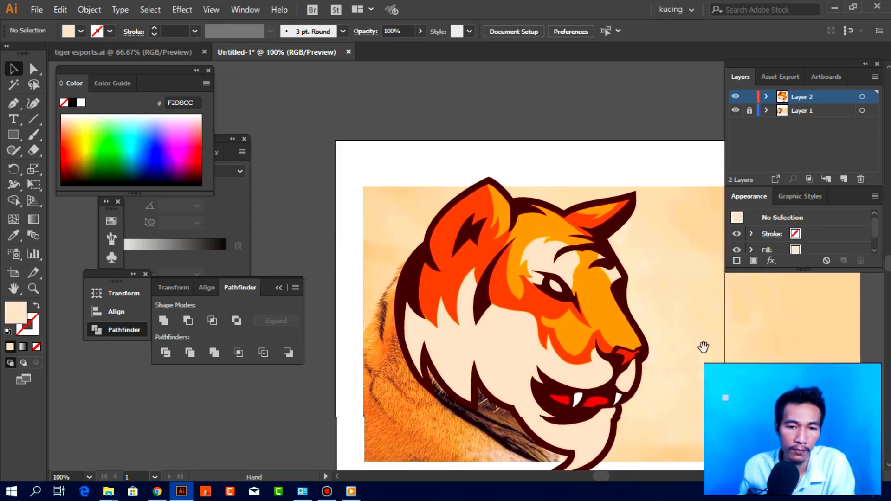
scroll(513, 203, "up", 3)
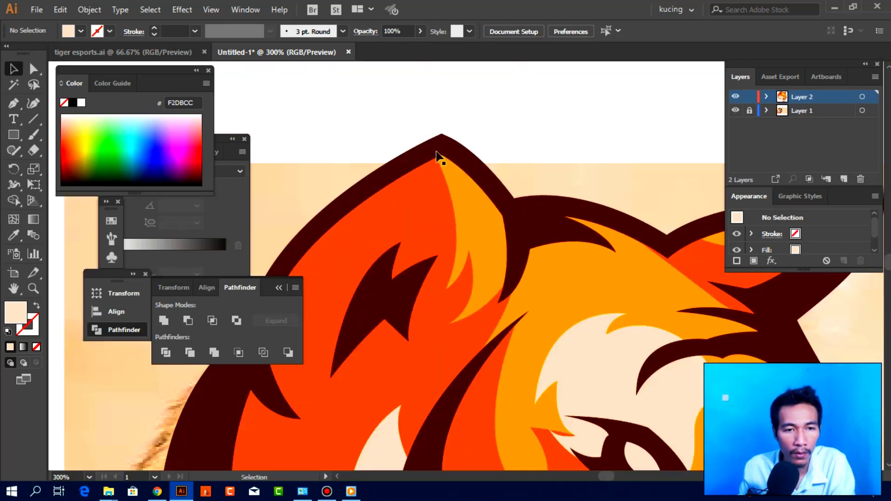
left_click(436, 157)
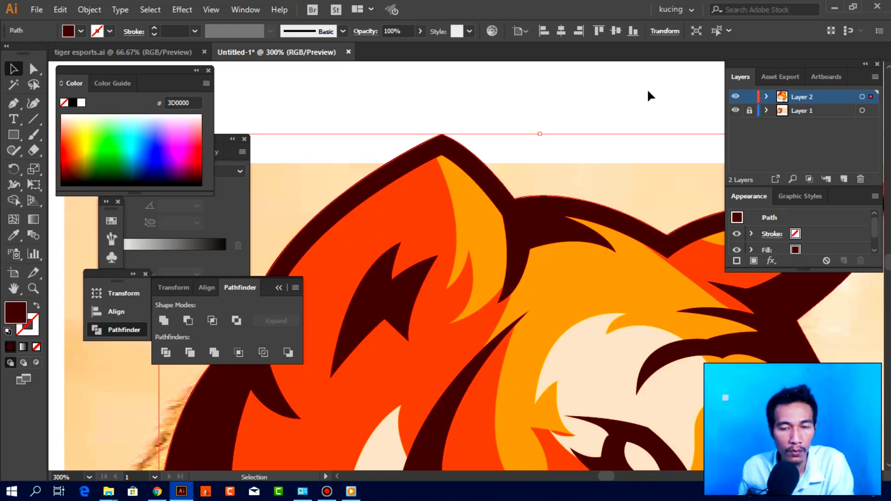
left_click(646, 89)
key("p")
left_click(434, 153)
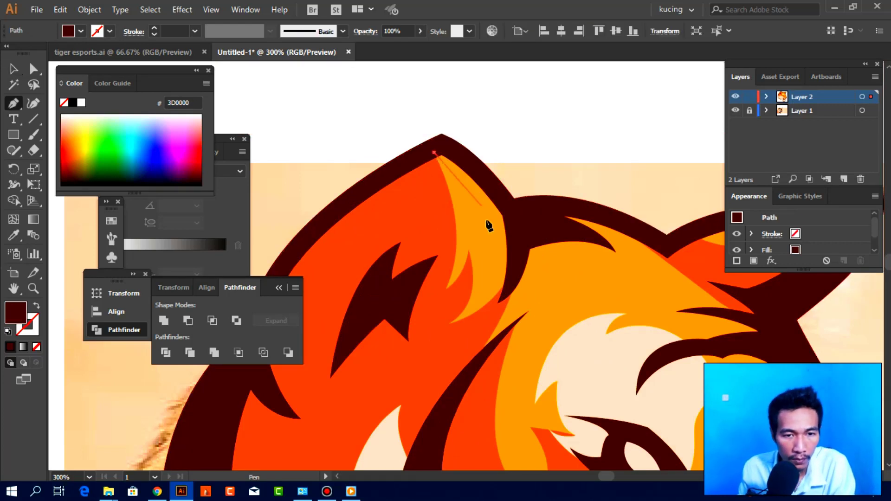
left_click_drag(494, 227, 503, 252)
left_click(507, 283)
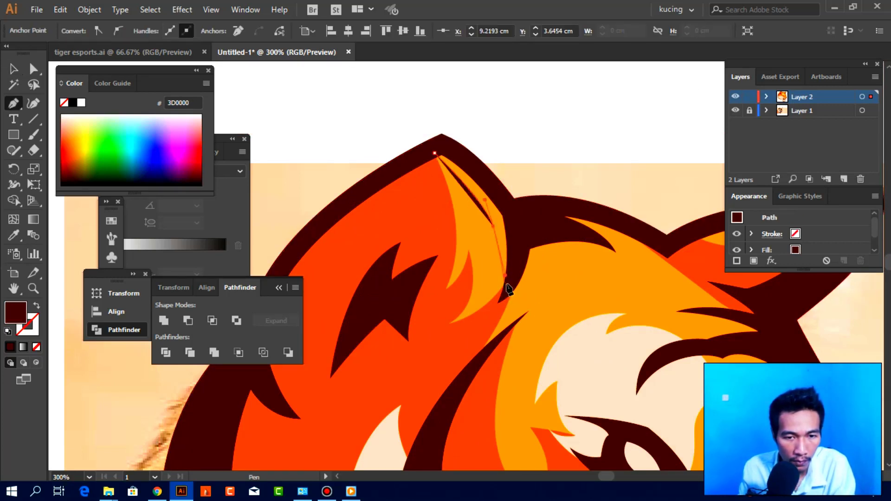
left_click_drag(622, 255, 657, 262)
left_click(622, 254)
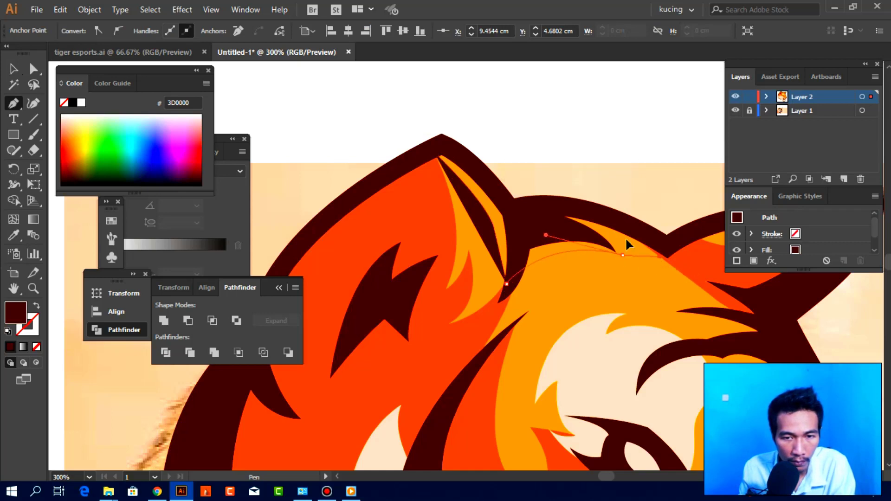
left_click(589, 207)
left_click(435, 153)
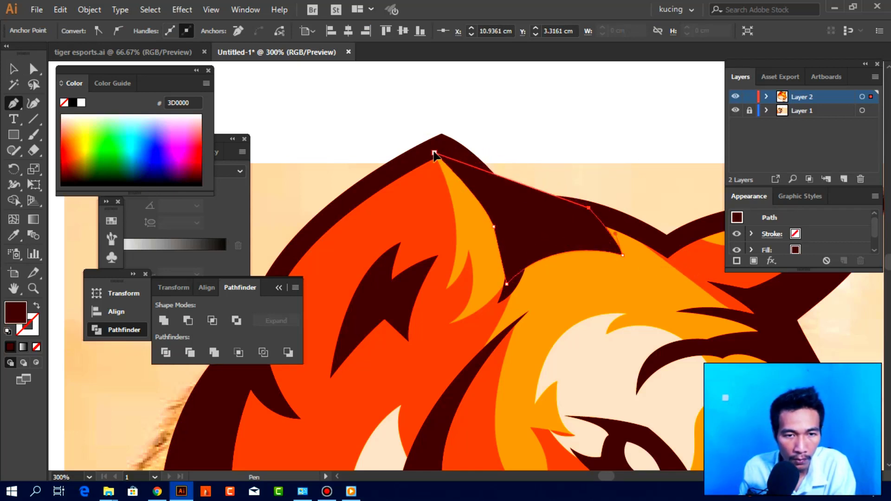
Fill the ear shape with sampled cream and send it behind the dark ear.
key("i")
left_click(604, 319)
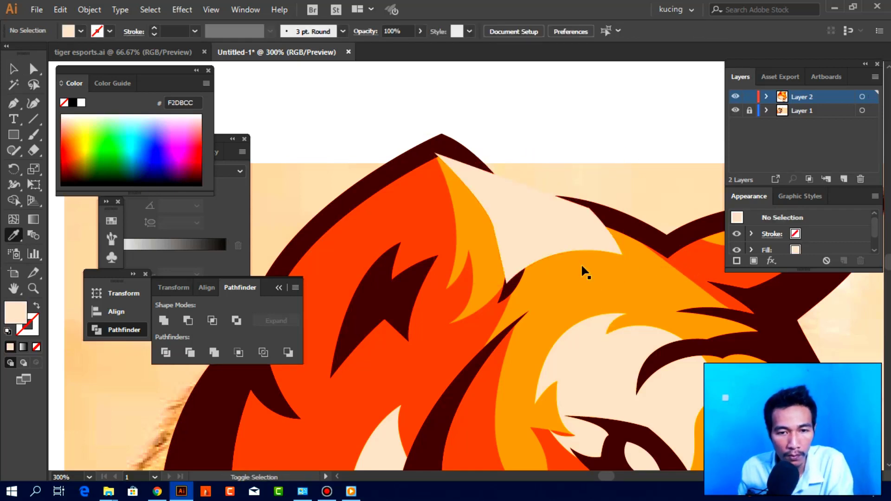
key("v")
left_click(537, 232)
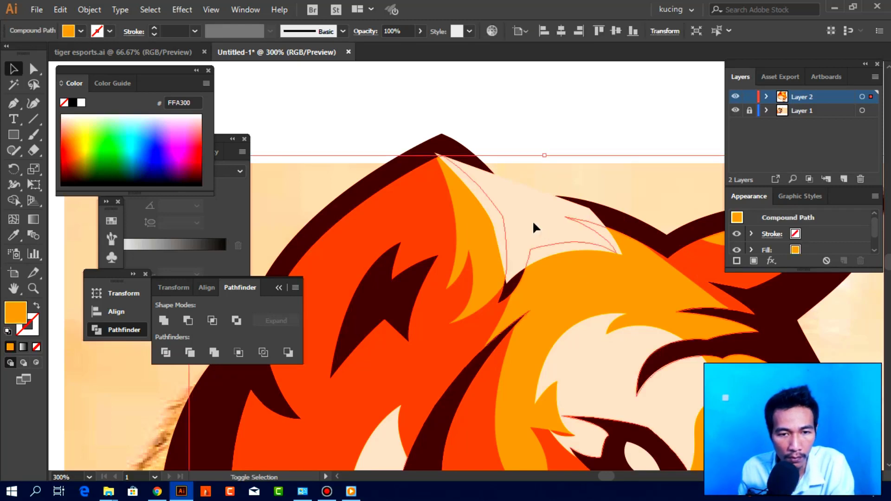
key("ctrl+[")
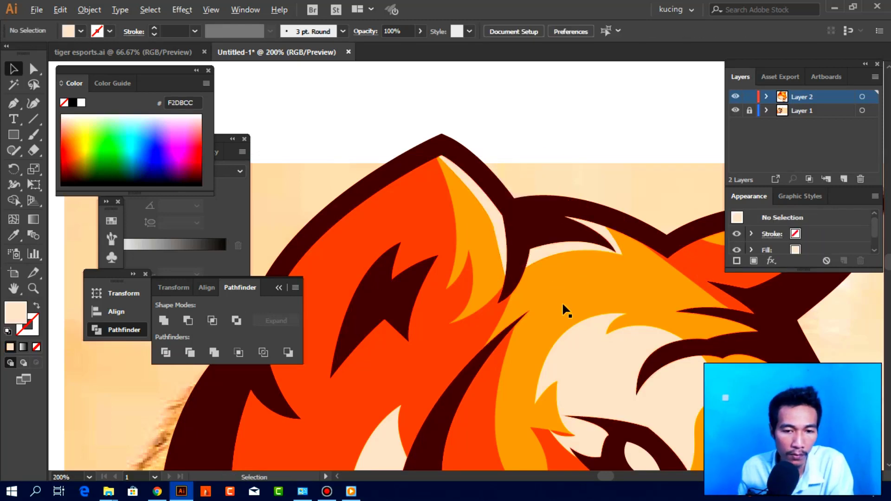
left_click(562, 302)
key("ctrl+minus")
key("ctrl+minus")
key("ctrl+minus")
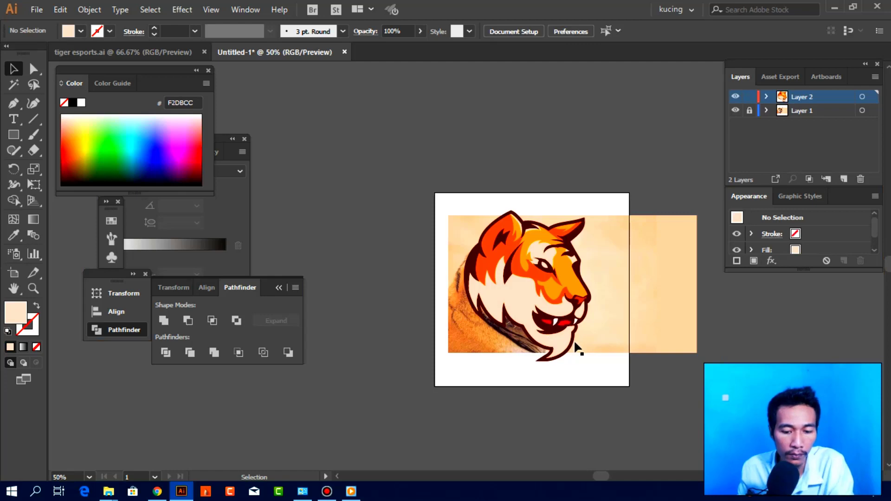
key("ctrl+1")
Start a fur path below the jaw in Outline view, redoing two misplaced points.
key("p")
key("ctrl+y")
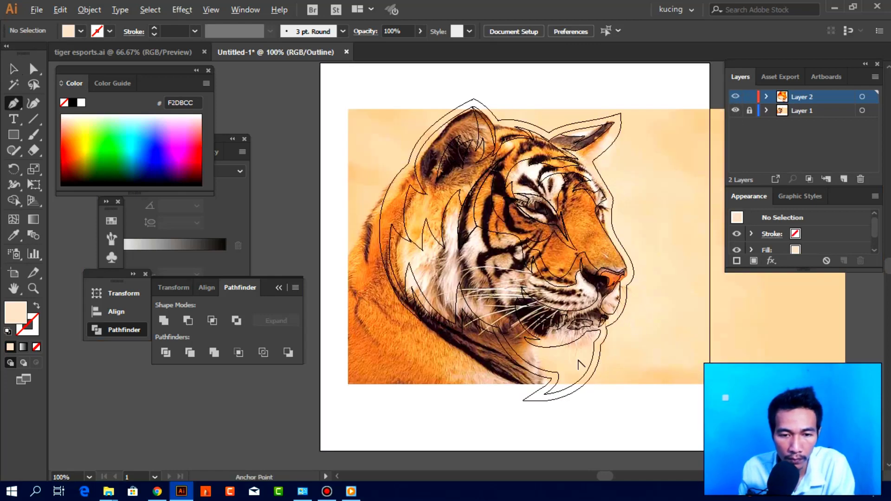
key("ctrl+plus")
key("ctrl+plus")
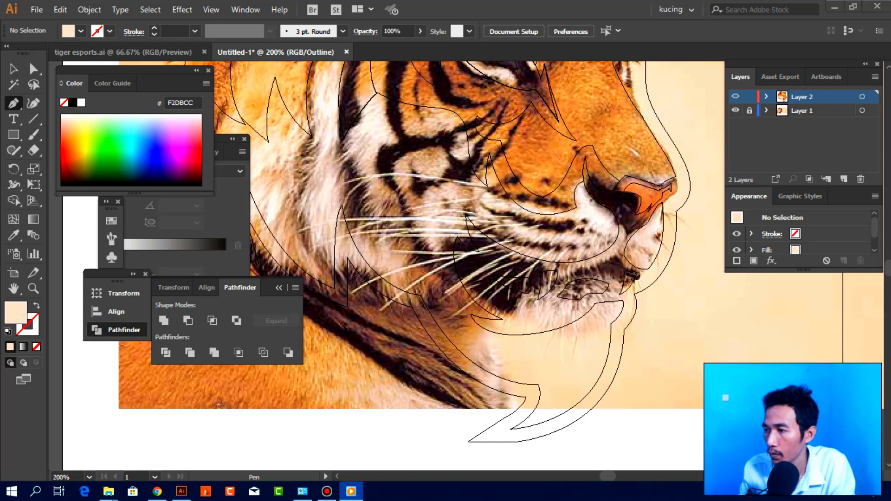
left_click(617, 331)
left_click_drag(557, 397, 493, 418)
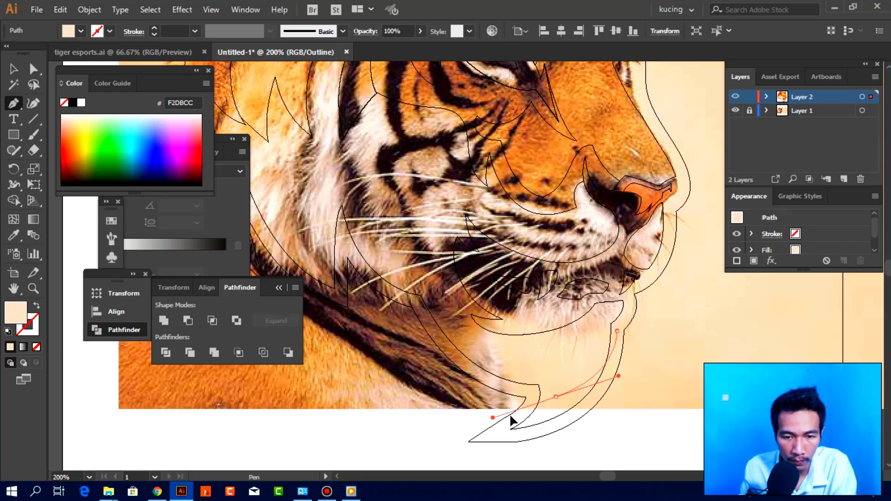
left_click(588, 339)
left_click_drag(530, 376, 505, 377)
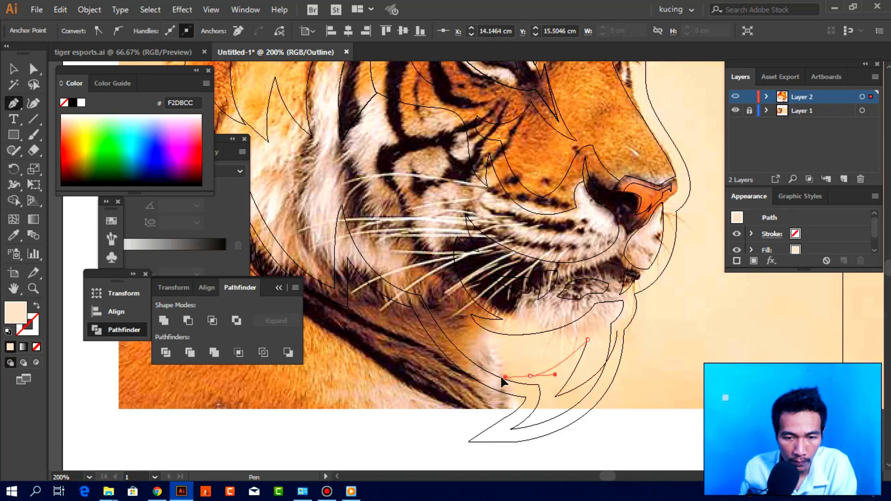
key("ctrl+z")
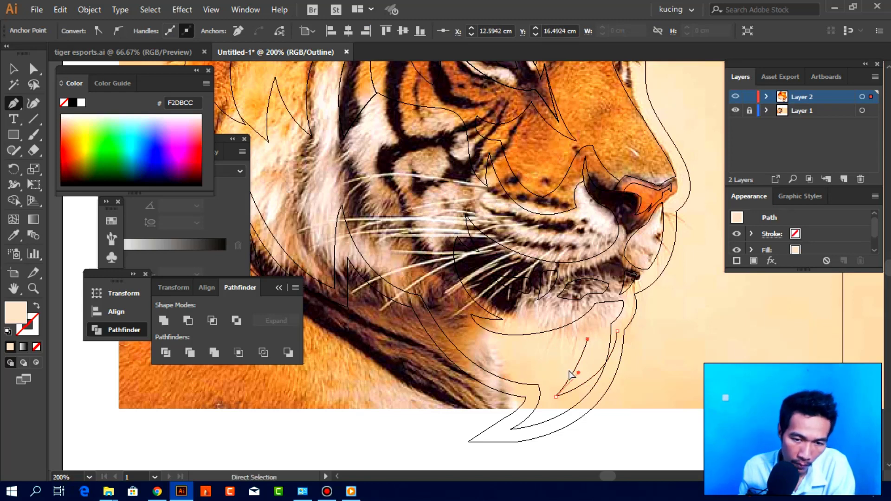
key("ctrl+z")
left_click(580, 352)
left_click_drag(509, 371, 530, 354)
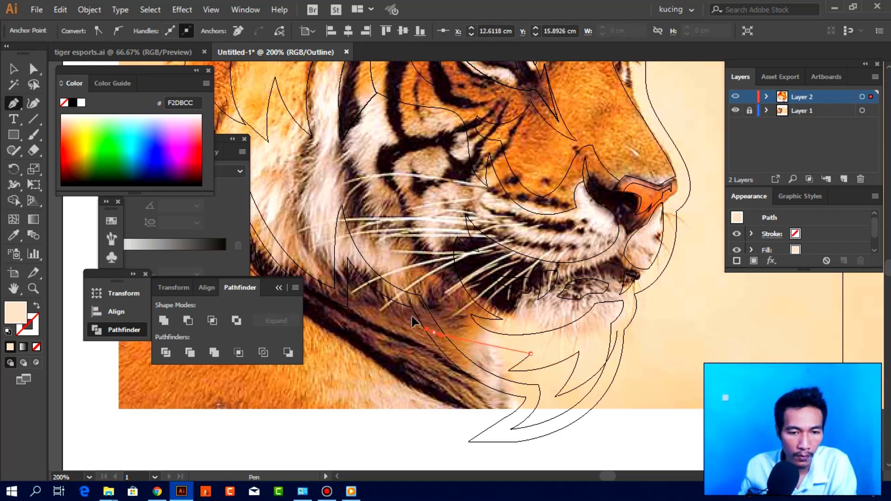
Continue the jagged fur outline up the cheek and along the jaw, closing it.
left_click_drag(434, 332, 385, 296)
left_click_drag(413, 258, 436, 320)
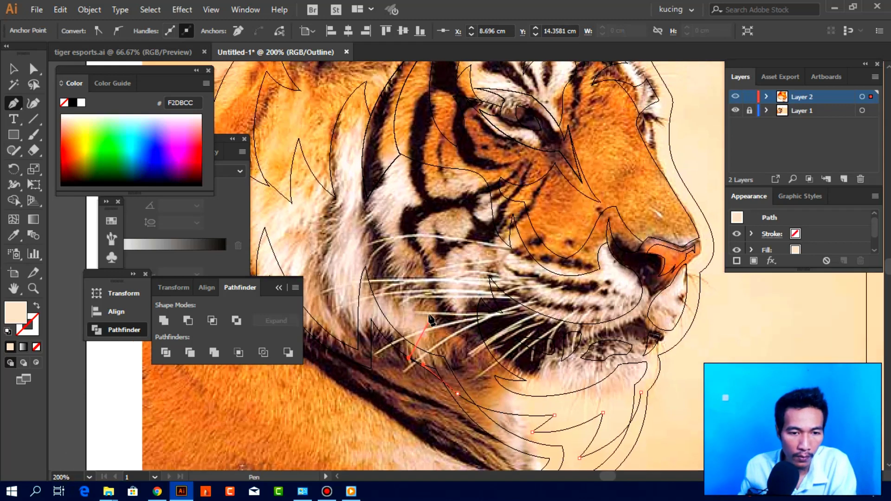
left_click_drag(389, 302, 380, 239)
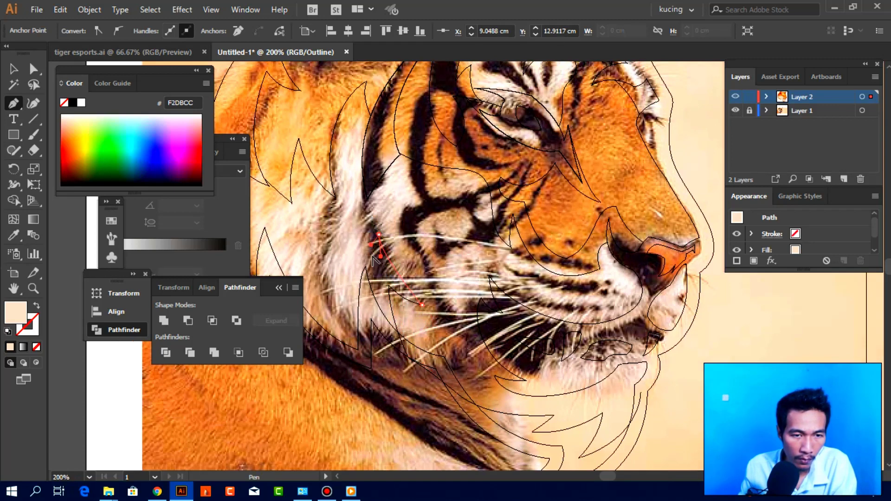
left_click_drag(368, 159, 383, 136)
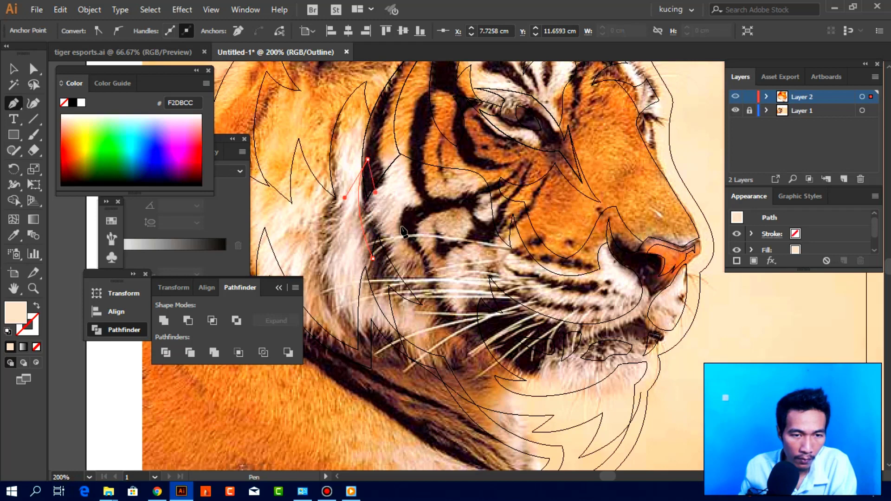
left_click_drag(403, 230, 413, 195)
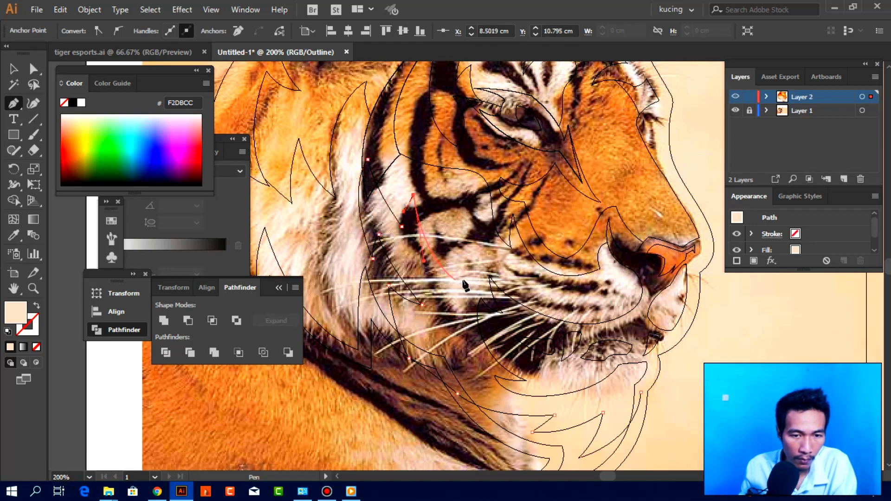
left_click_drag(469, 257, 488, 265)
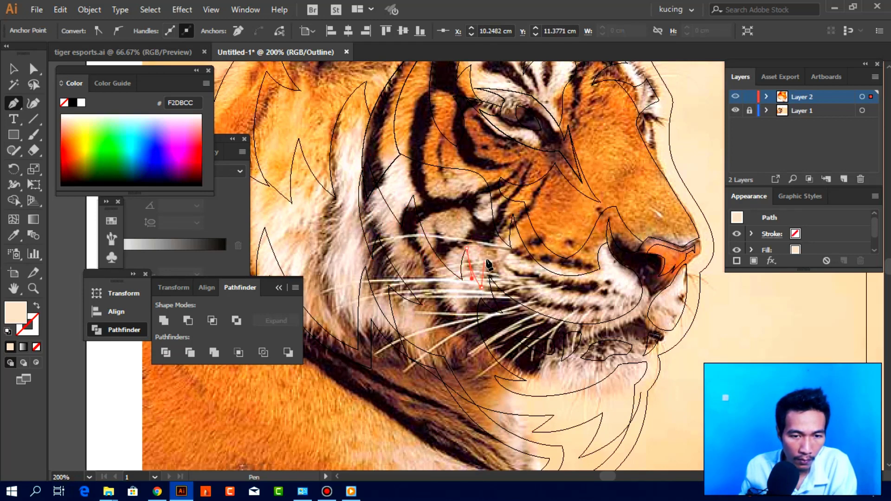
left_click(600, 330)
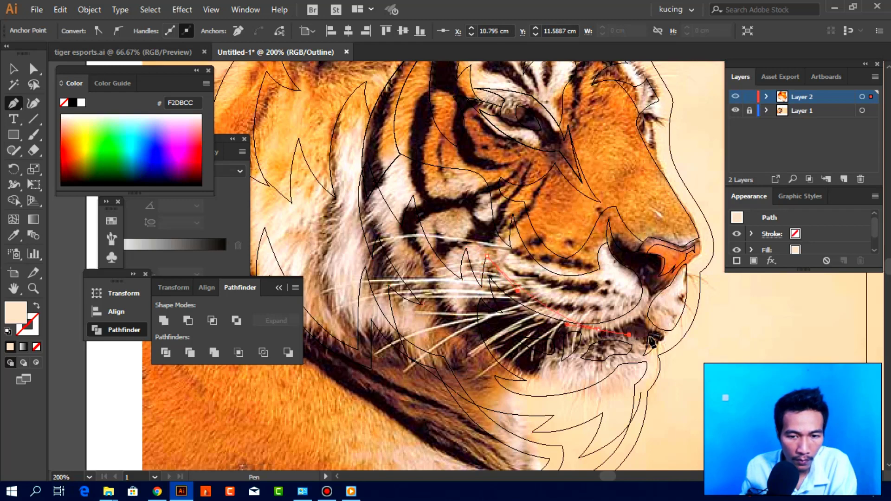
left_click_drag(683, 369, 702, 390)
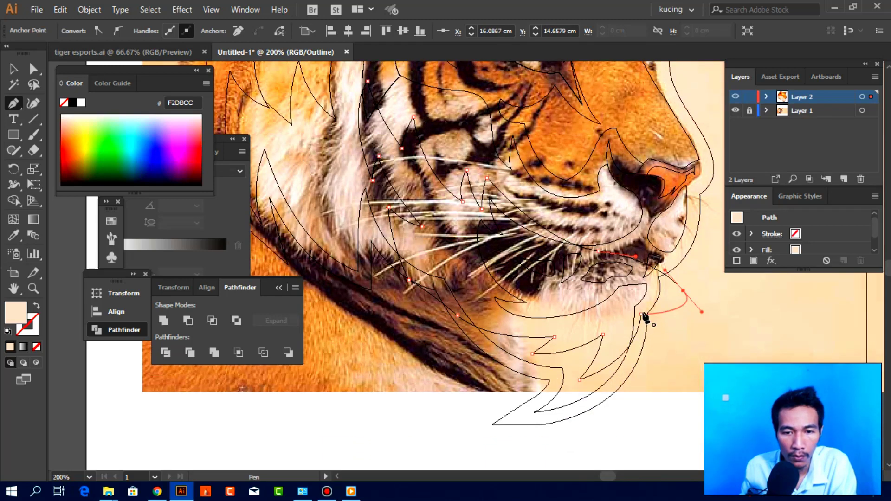
left_click(641, 314)
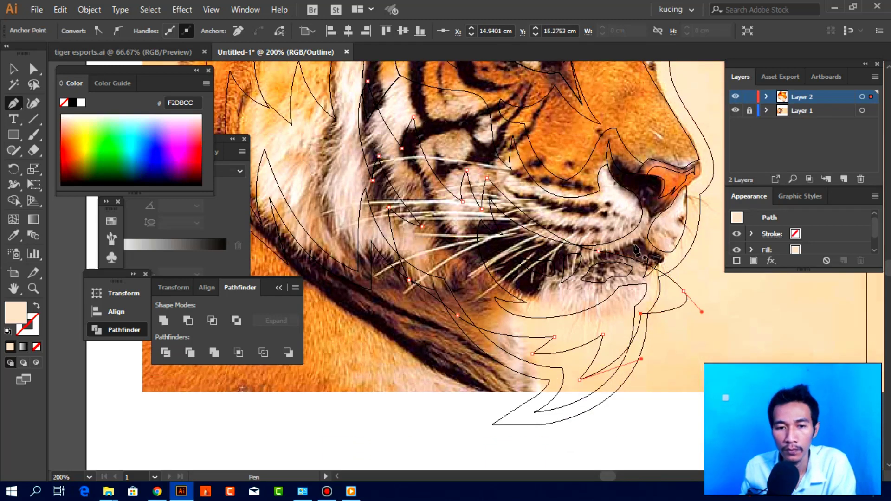
key("ctrl+y")
Set the cheek fur fill to darker beige CEB9AE.
double_click(18, 313)
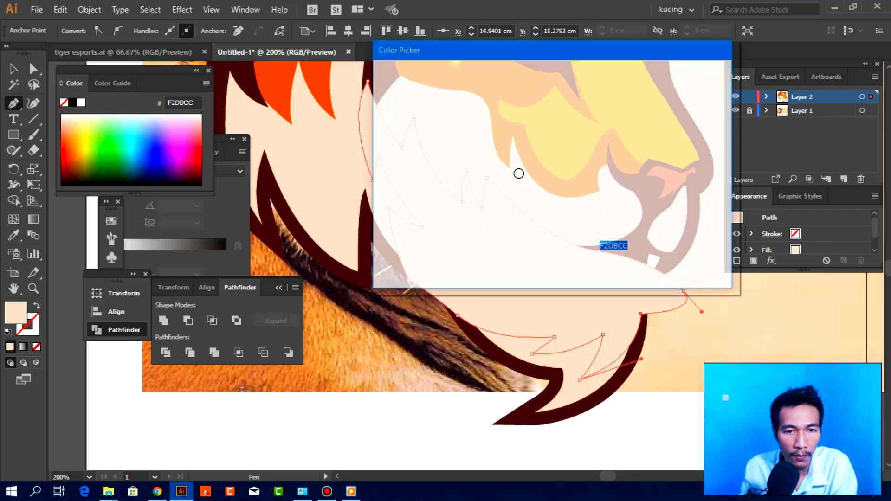
left_click_drag(405, 94, 407, 120)
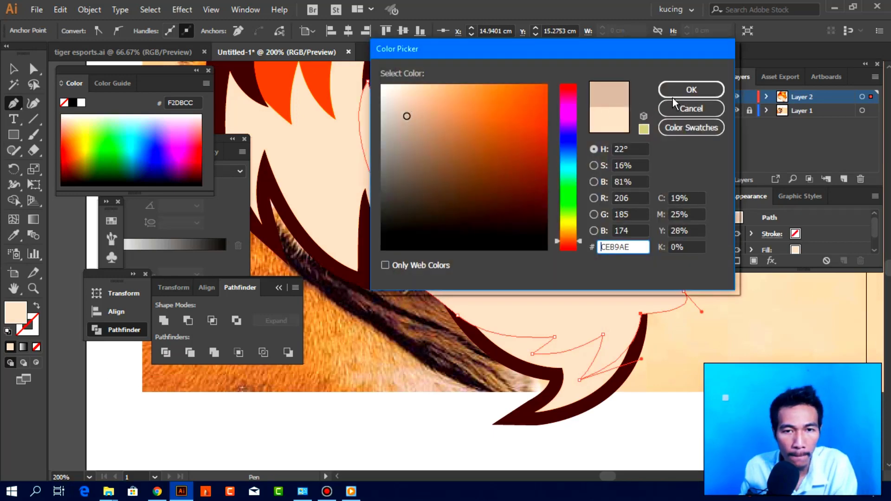
left_click(691, 90)
Trim the beige shading against the cream fur to clear the mouth, then deselect.
key("v")
left_click(567, 219)
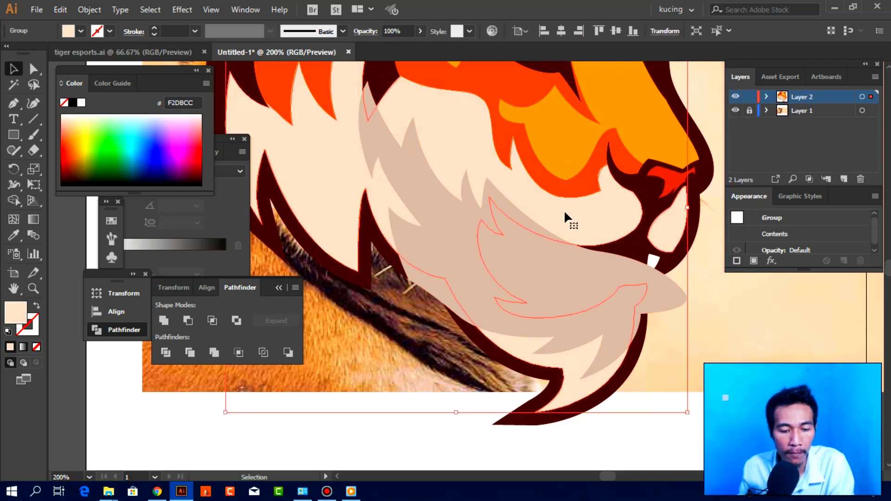
key("a")
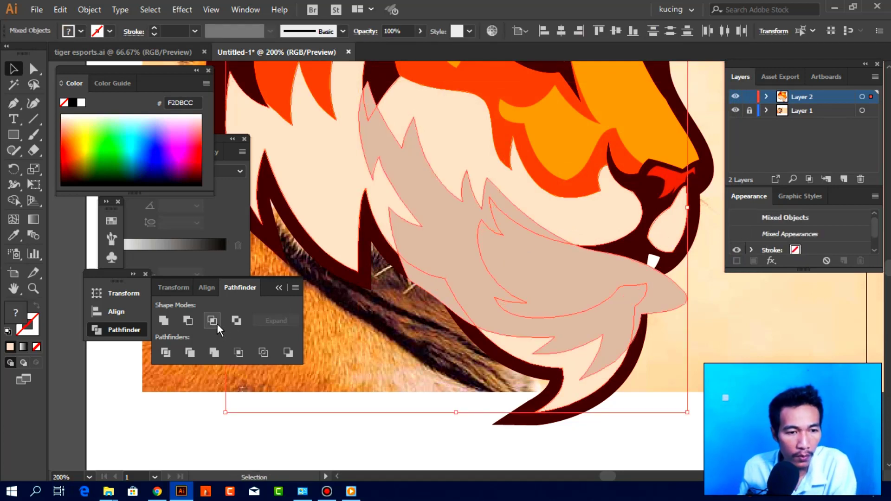
key("ctrl+z")
key("ctrl+shift+a")
key("ctrl+minus")
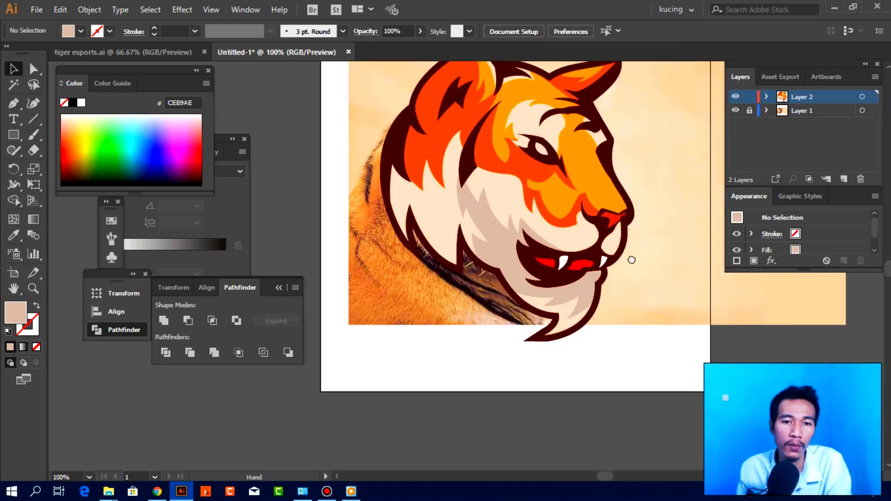
key("ctrl+minus")
key("ctrl+plus")
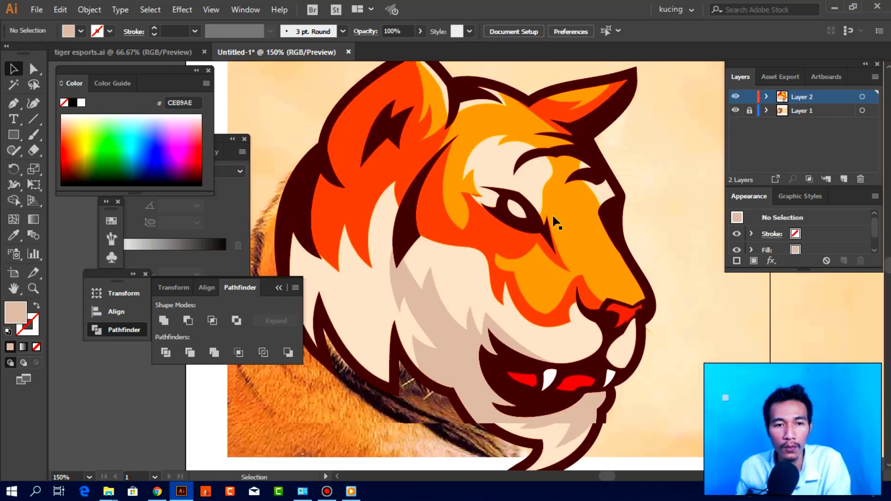
key("p")
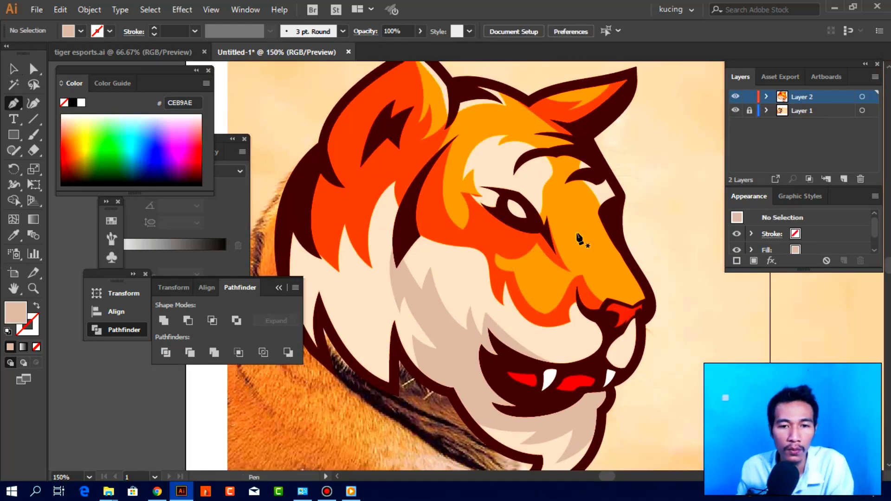
In Outline view, trace a curved crescent cheek stroke beneath the tiger's eye.
key("ctrl+y")
key("ctrl+plus")
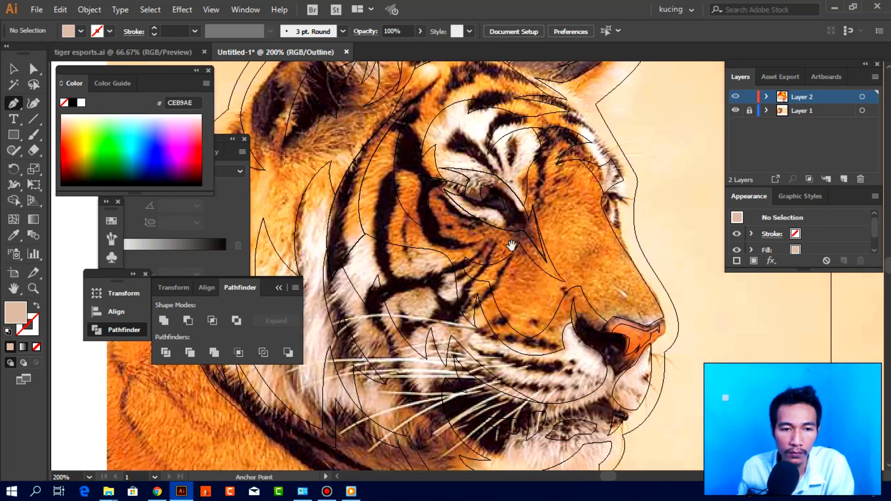
left_click_drag(477, 260, 508, 256)
left_click(407, 246)
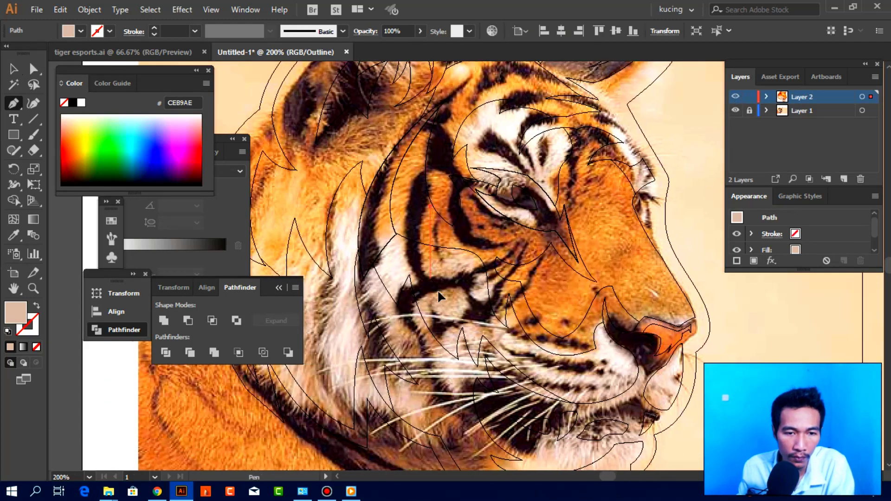
left_click(432, 280)
left_click(455, 314)
mouse_move(473, 292)
left_mouse_down()
mouse_move(429, 306)
mouse_move(373, 309)
mouse_move(389, 265)
left_mouse_up()
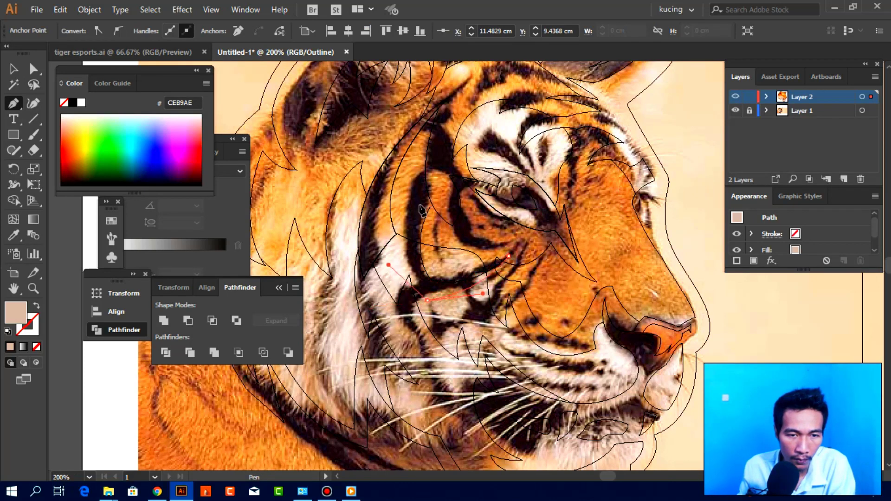
left_click(407, 246)
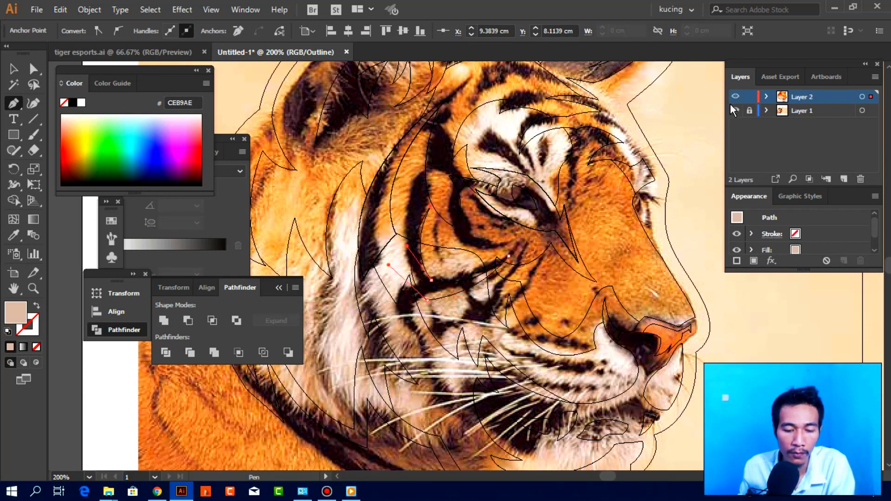
Back in Preview, fill the cheek stroke with the dark maroon 3D0000 sampled from the outline.
key("ctrl+y")
key("i")
left_click(547, 227)
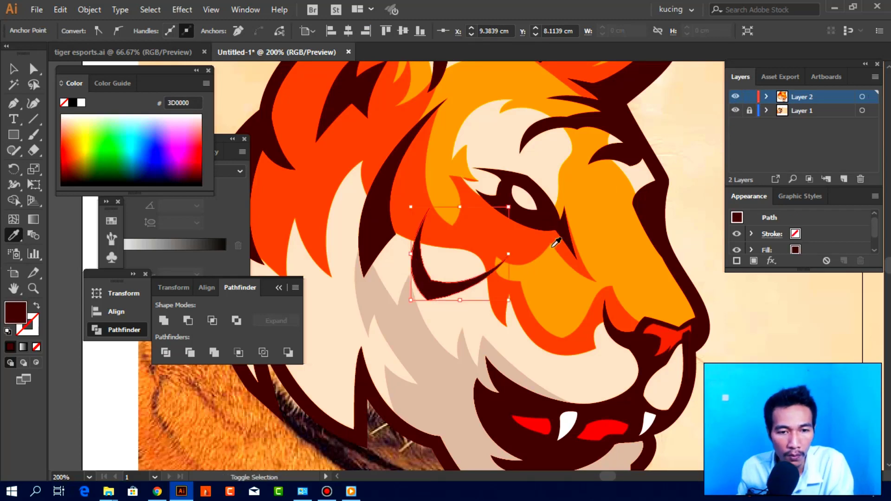
key("ctrl+shift+a")
key("v")
Reselect the dark cheek stroke, inspect it with Free Transform, then view the whole artboard.
scroll(534, 299, "down", 3)
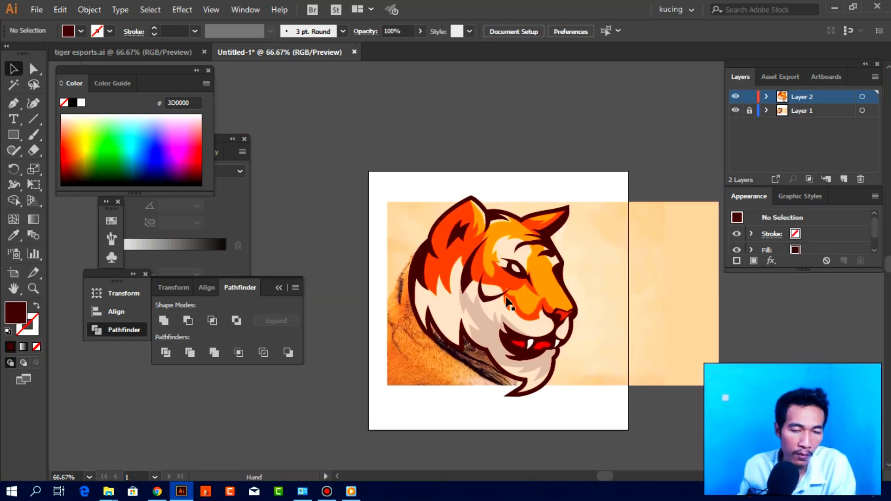
scroll(529, 301, "up", 1)
scroll(520, 306, "up", 1)
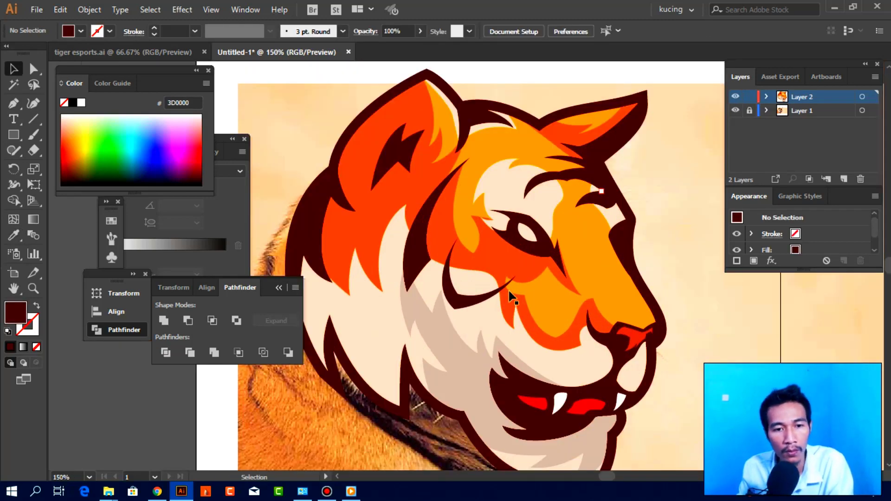
scroll(513, 297, "up", 1)
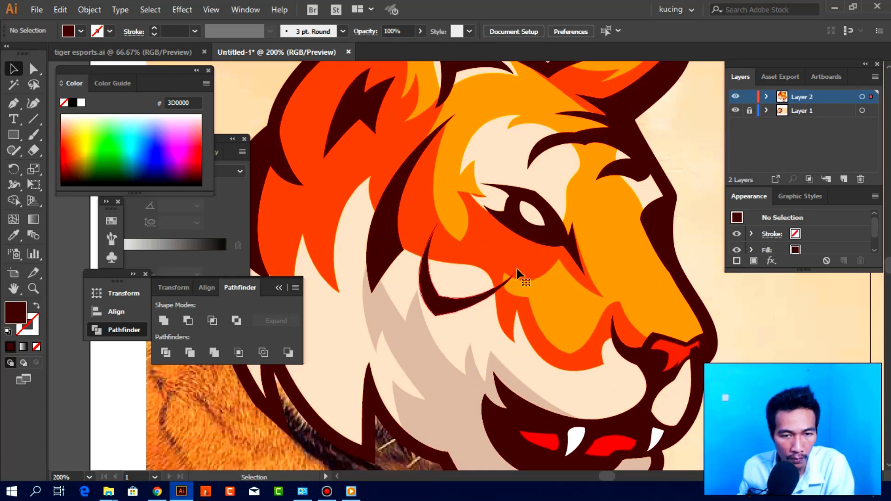
left_click(518, 275)
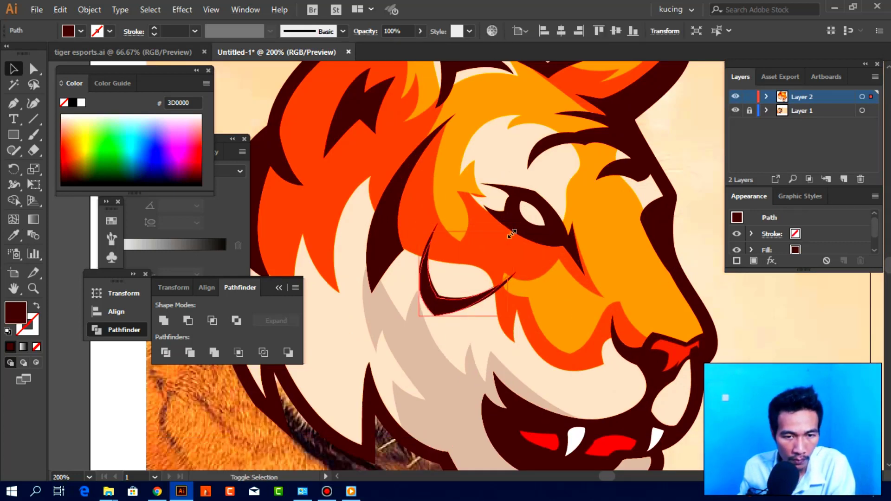
left_click(487, 298)
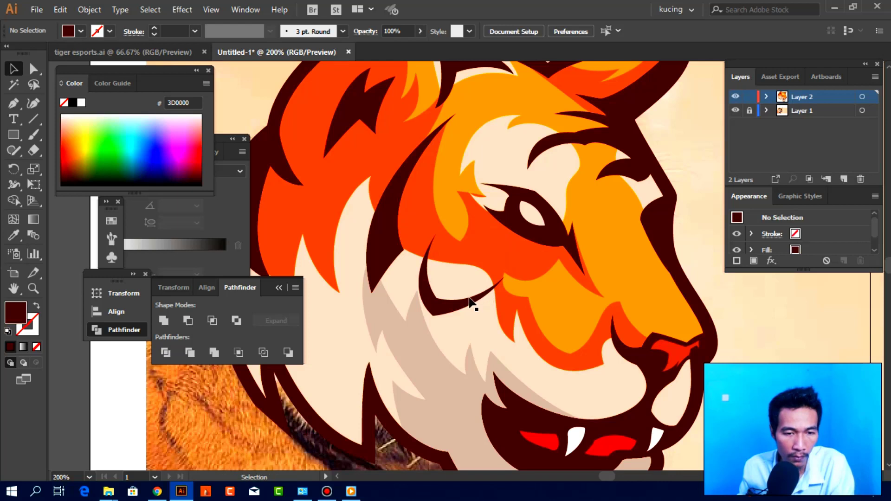
left_click(505, 280)
key("e")
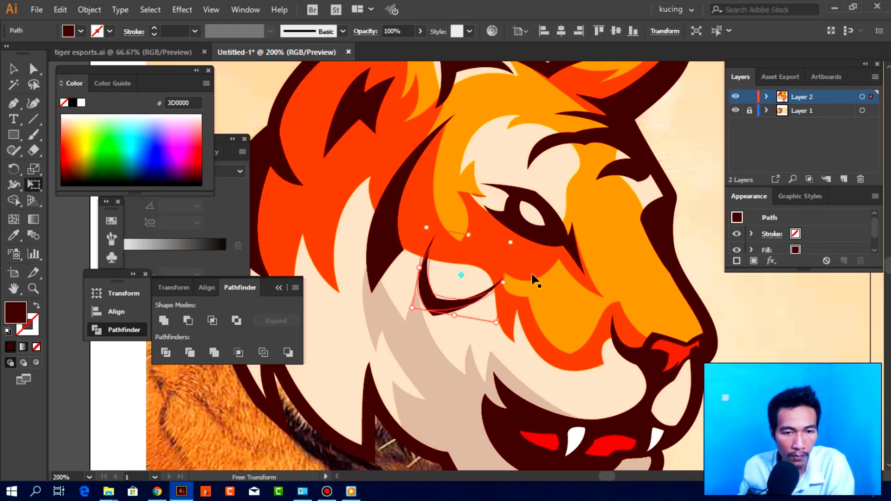
key("ctrl+shift+a")
key("v")
key("ctrl+minus")
key("ctrl+minus")
key("ctrl+minus")
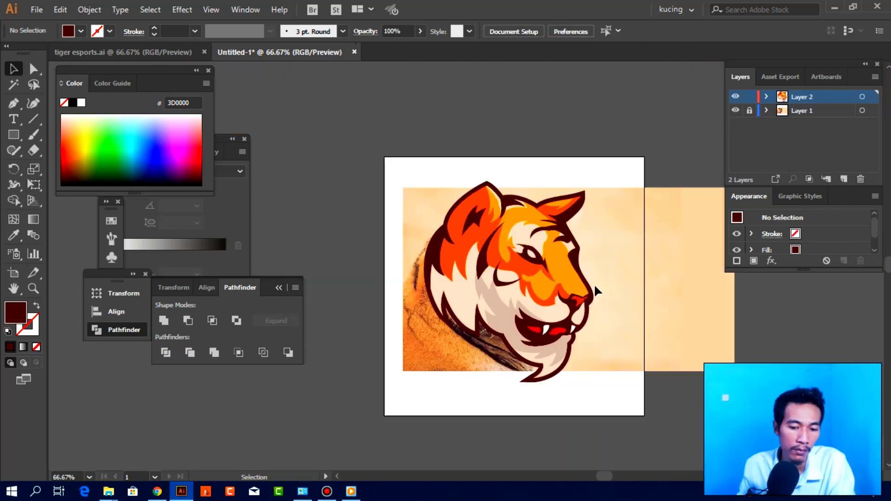
In Outline view, draw a thin curved brow stripe above the tiger's eye.
key("p")
scroll(496, 284, "up", 1)
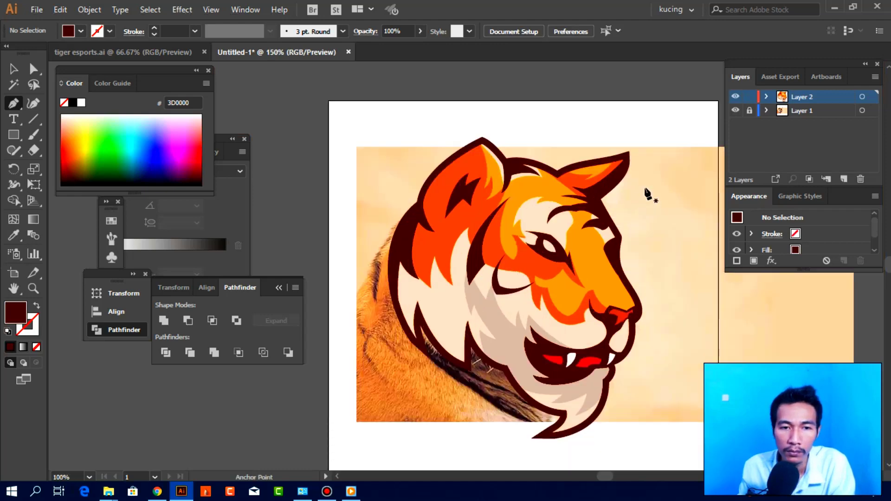
key("ctrl+plus")
left_click(736, 97, "ctrl")
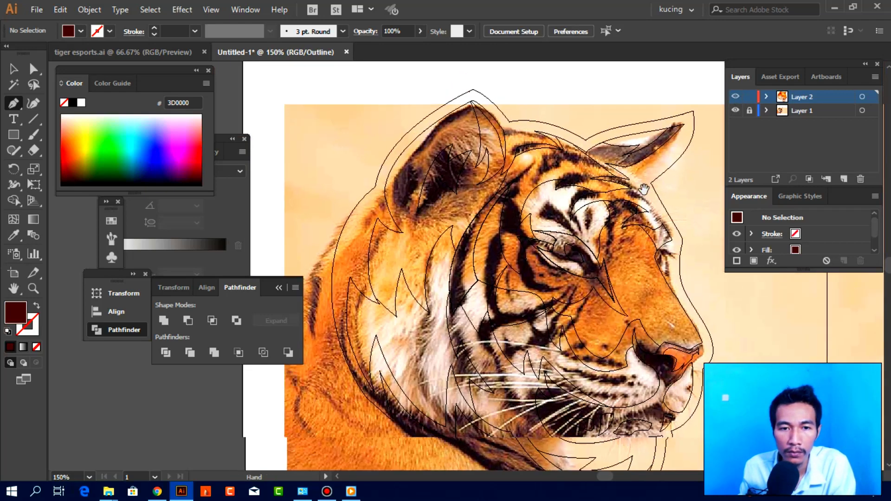
scroll(537, 179, "up", 1)
key("ctrl+plus")
key("ctrl+plus")
left_click(458, 184)
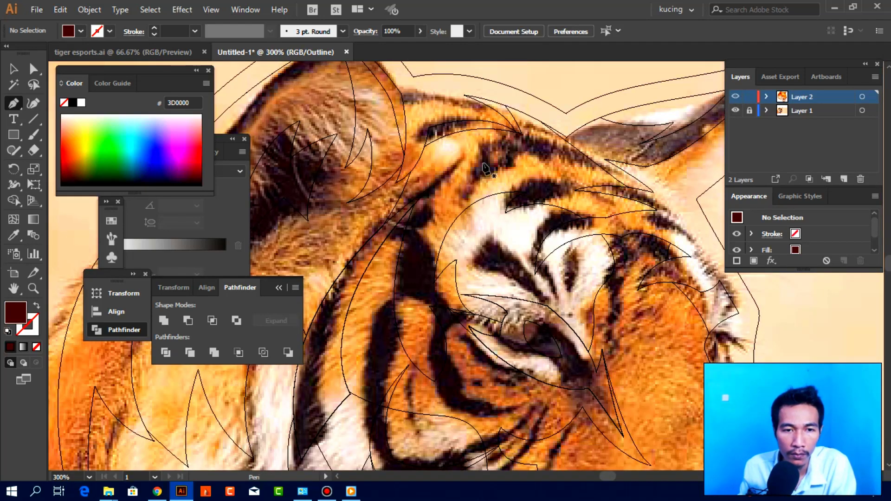
left_click(557, 170)
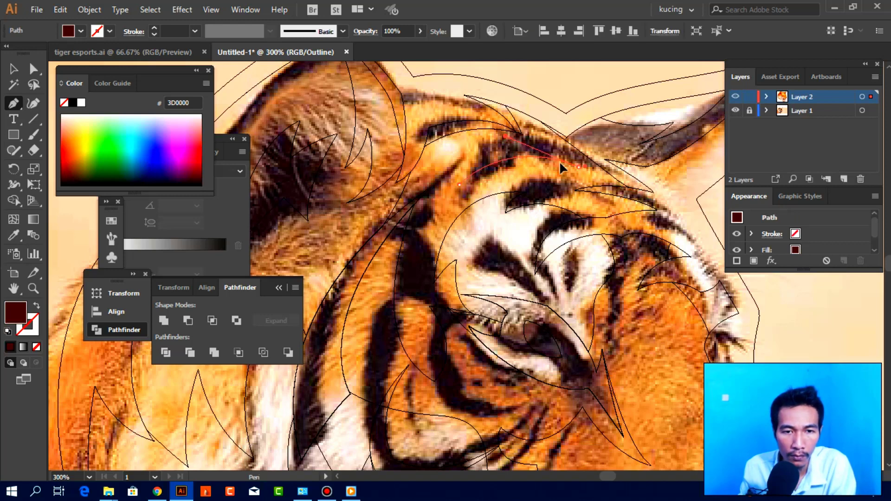
left_click(461, 185)
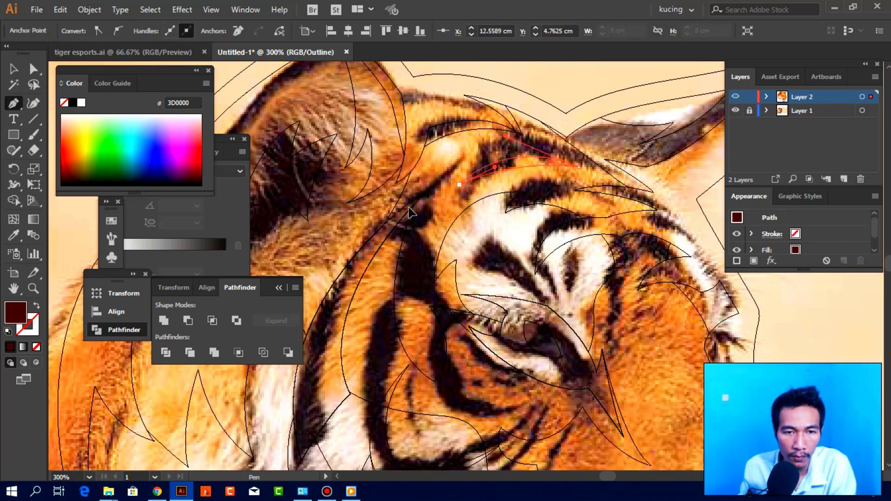
left_click_drag(468, 188, 511, 161)
Return to Preview and zoom out to check the new brow stripe.
key("ctrl+y")
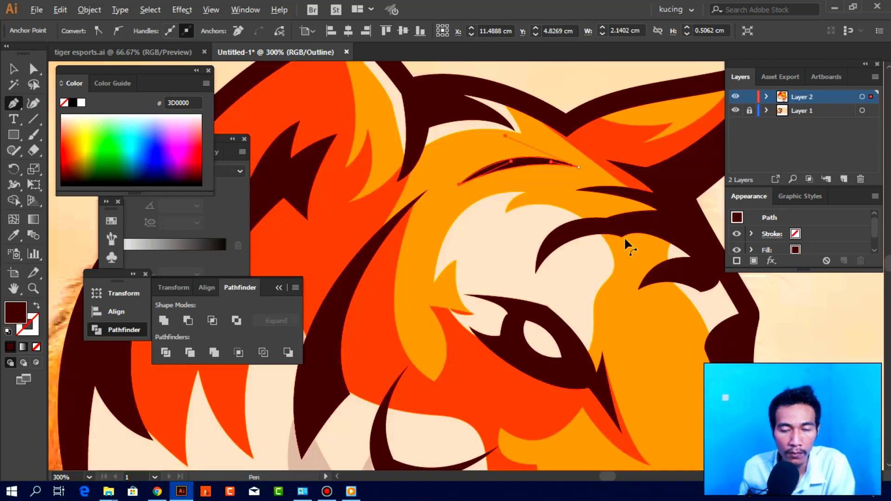
key("ctrl+minus")
key("ctrl+minus")
key("ctrl+shift+a")
key("v")
key("ctrl+0")
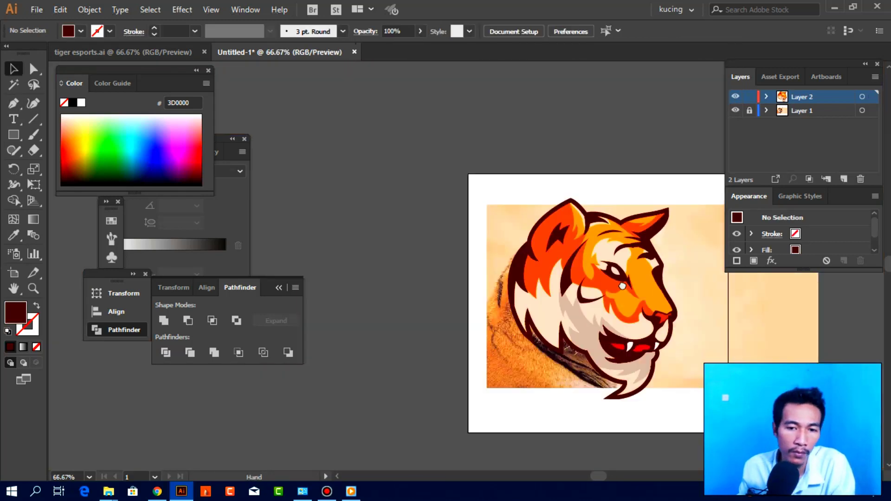
key("ctrl+plus")
key("ctrl+plus")
Draw a curved highlight shape along the nose bridge, filled with light cream.
key("p")
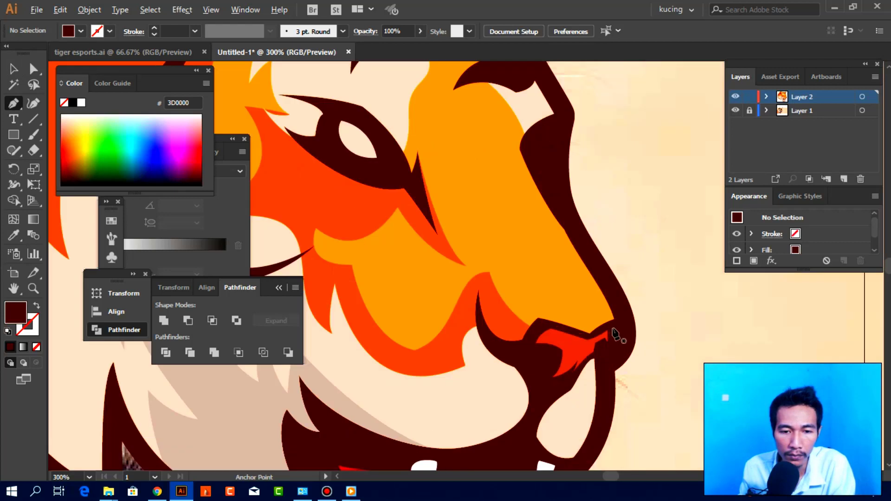
scroll(616, 333, "up", 2)
left_click(614, 326)
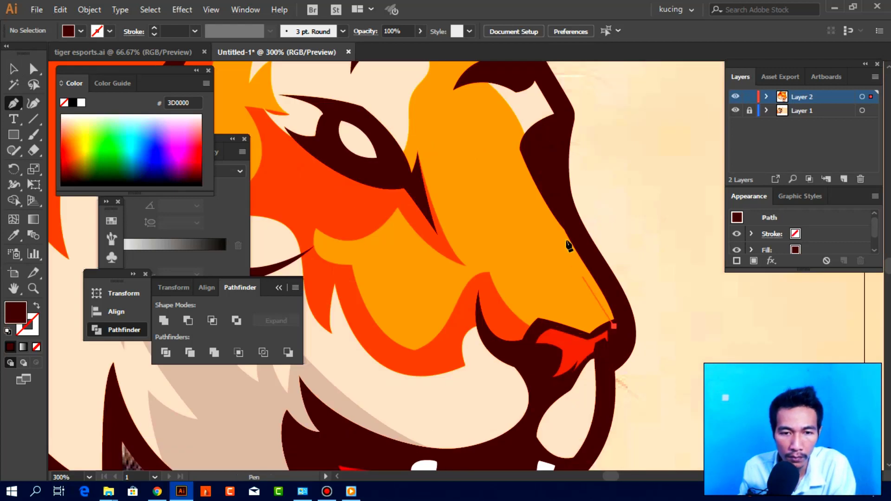
key("ctrl")
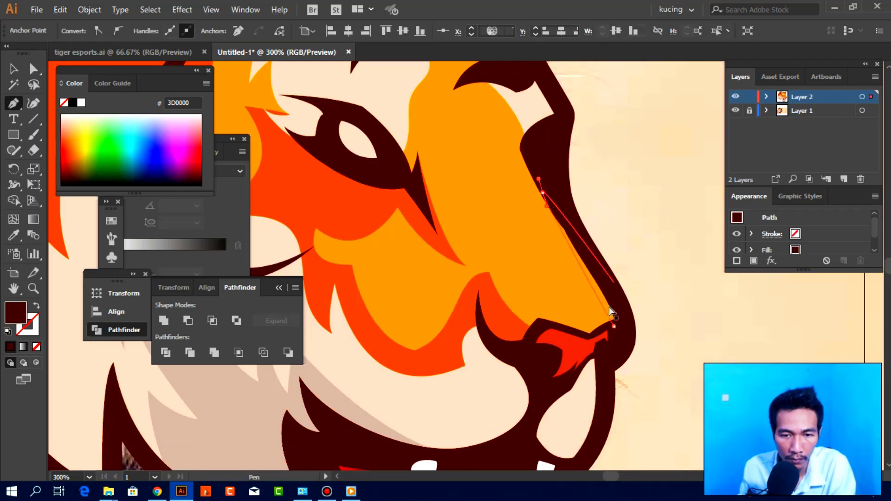
left_click_drag(577, 333, 591, 289)
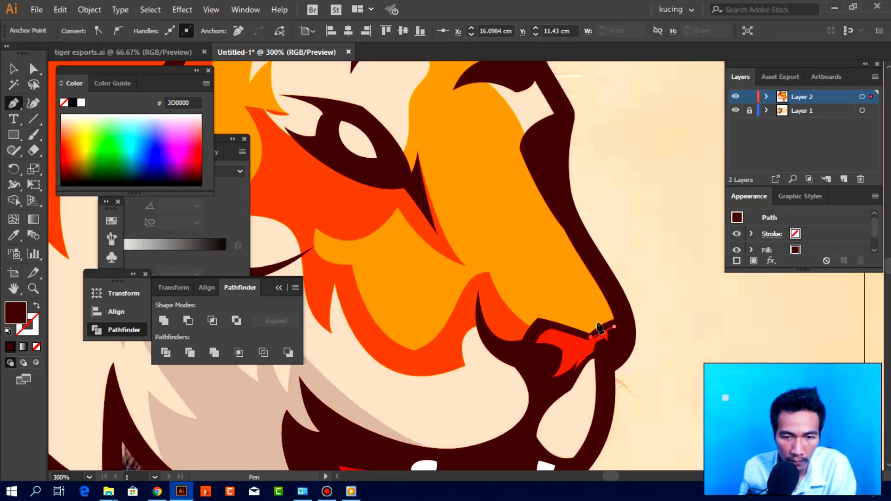
mouse_move(613, 326)
left_mouse_down()
mouse_move(571, 214)
mouse_move(555, 195)
left_mouse_up()
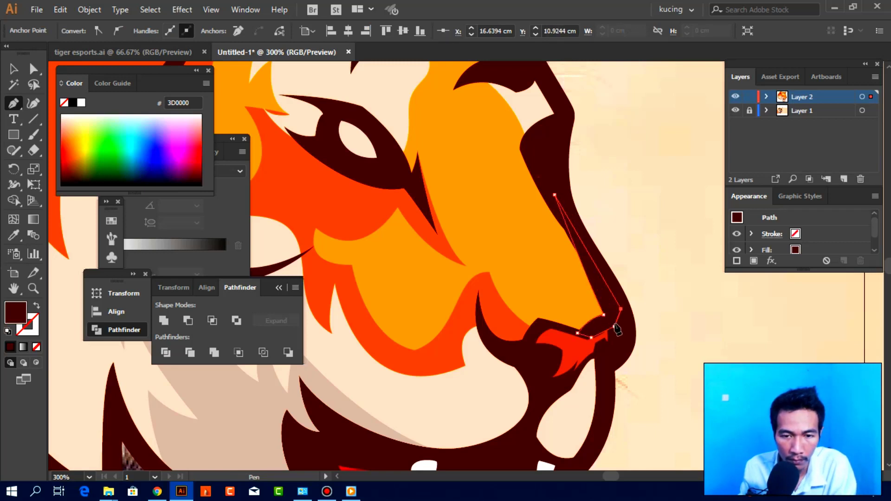
key("i")
left_click(463, 364)
Intersect the nose highlight with the orange snout using Pathfinder.
key("v")
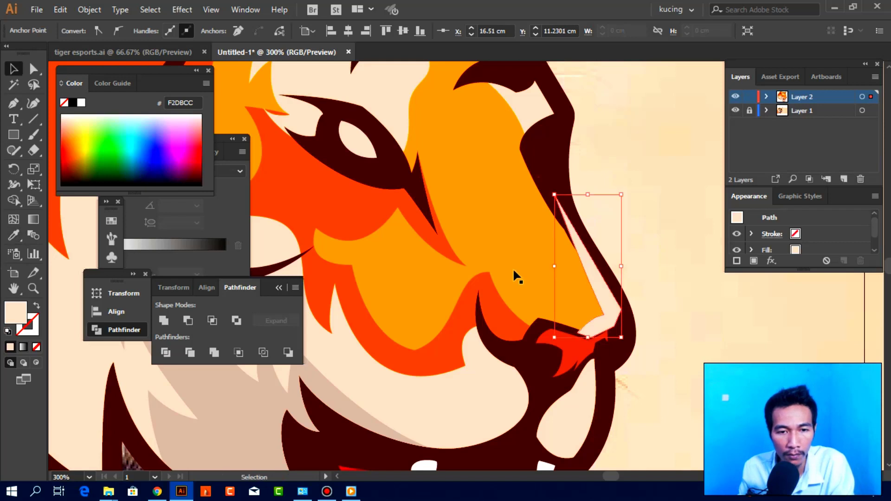
left_click(607, 289)
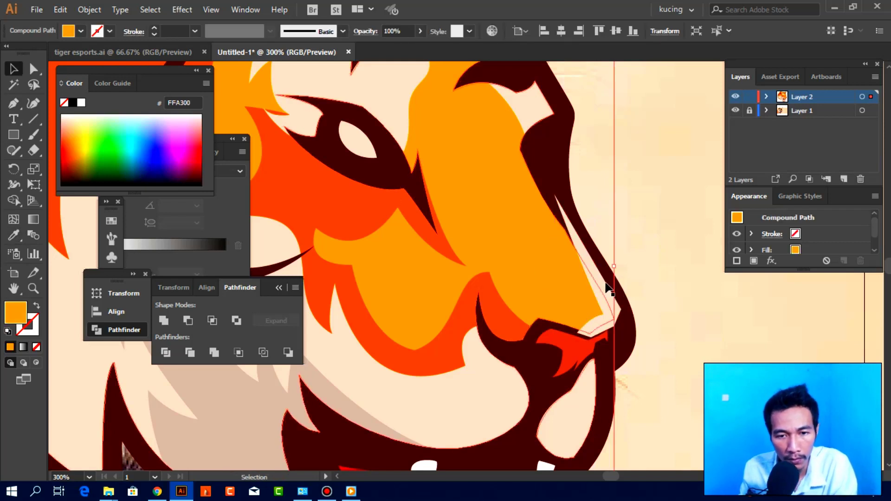
left_click(605, 297, "shift")
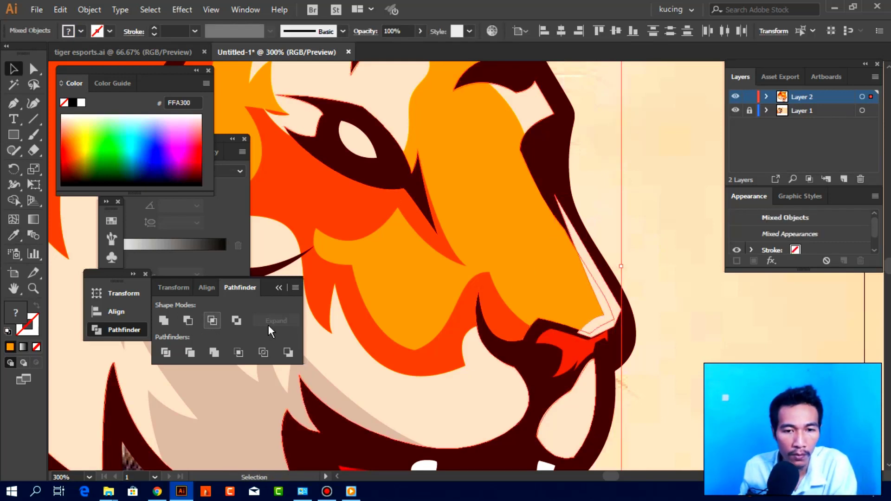
left_click(719, 352)
Hide the tiger photo layer and show the artwork in Outline view around the far eye.
scroll(663, 367, "down", 5)
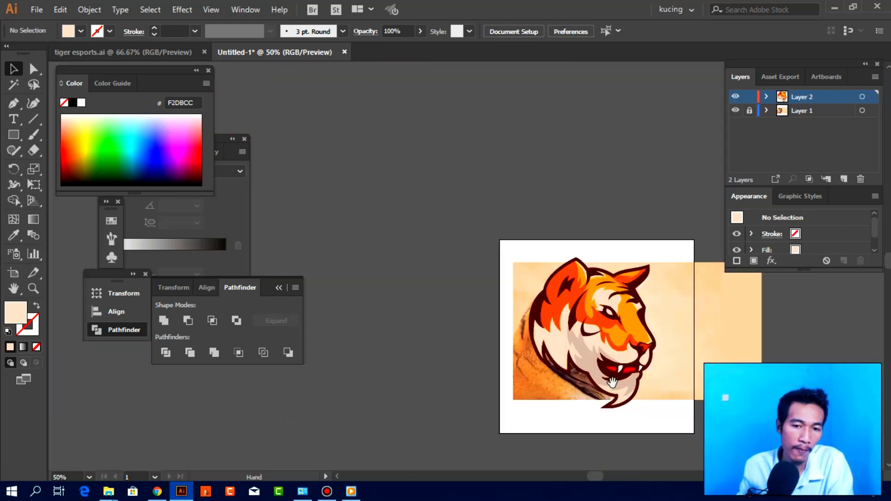
scroll(613, 382, "up", 1)
scroll(627, 348, "up", 1)
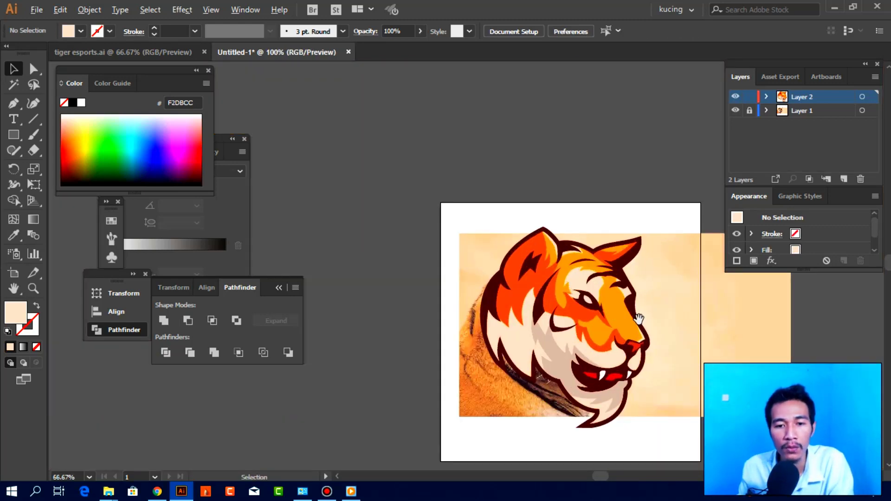
scroll(639, 319, "up", 1)
scroll(627, 271, "up", 1)
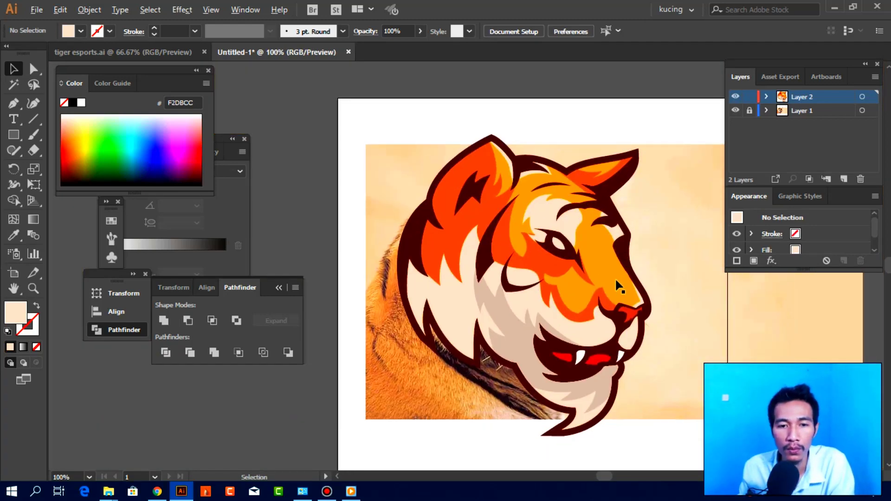
scroll(622, 283, "up", 1)
scroll(617, 285, "down", 2)
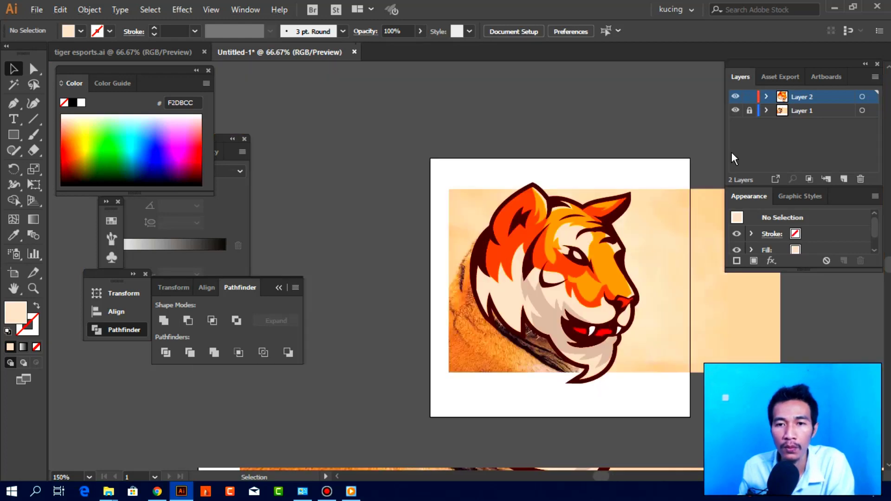
left_click(737, 111)
scroll(624, 286, "up", 1)
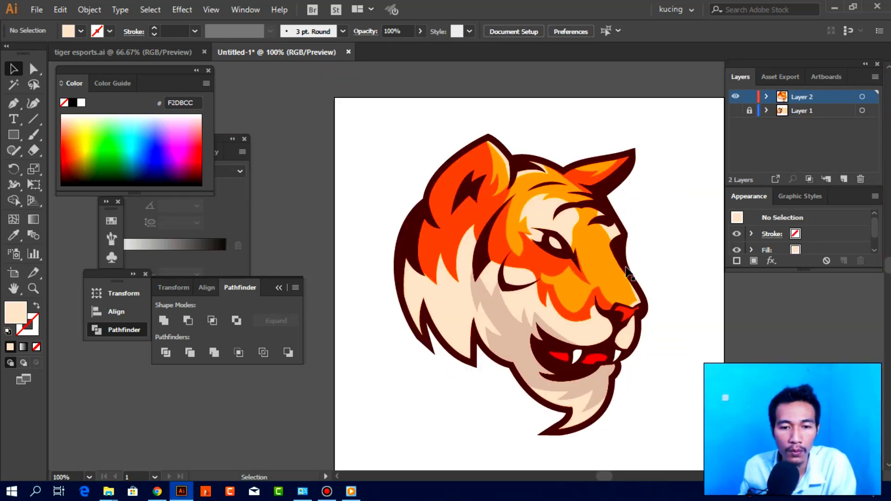
left_click(628, 258)
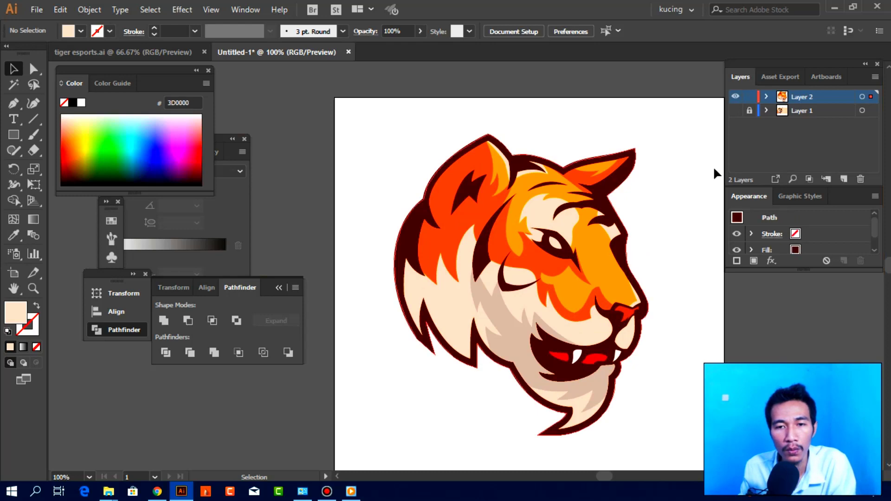
left_click(736, 97, "ctrl")
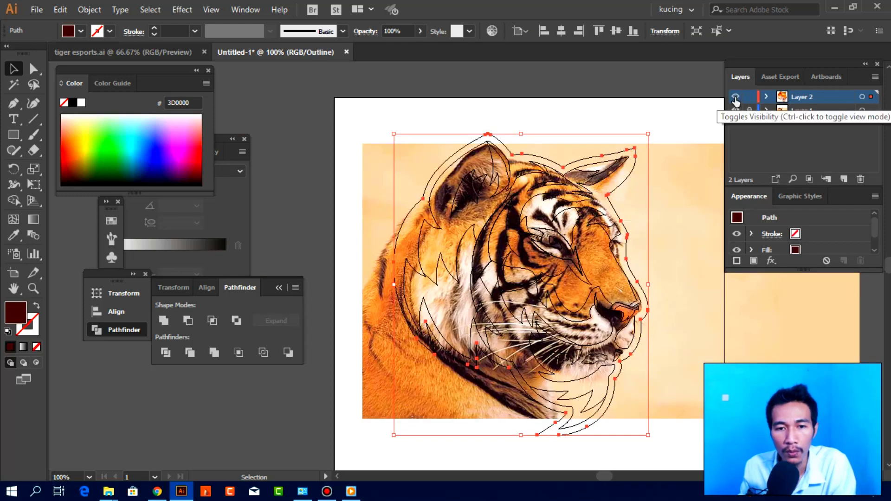
scroll(633, 246, "up", 3)
Draw a small closed far-eye shape just inside the dark outline.
key("p")
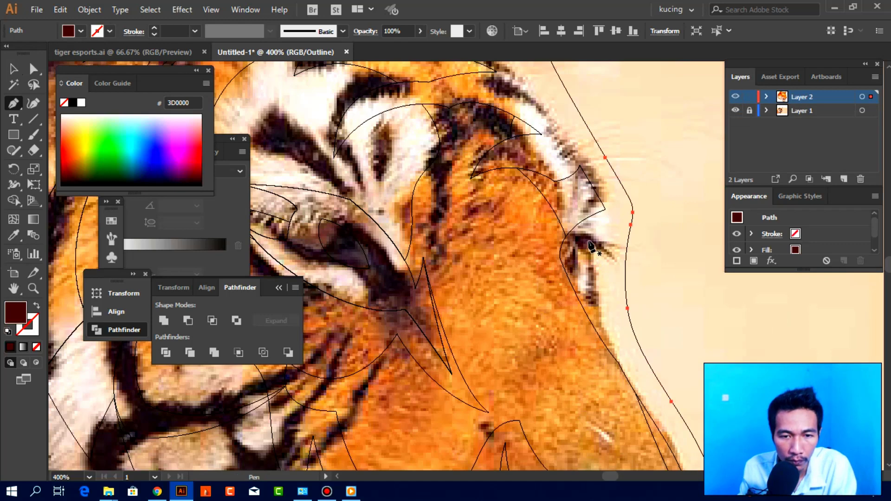
left_click(589, 241)
left_click(601, 273)
left_click(594, 289)
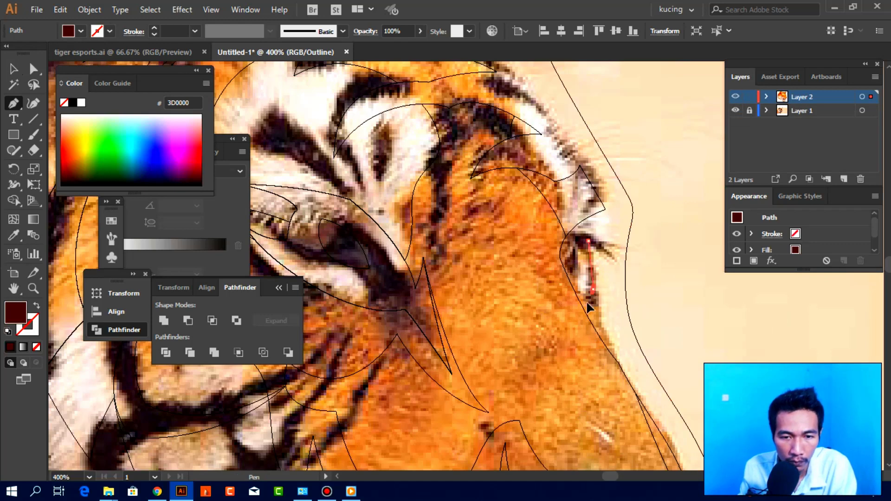
left_click(579, 278)
left_click(578, 261)
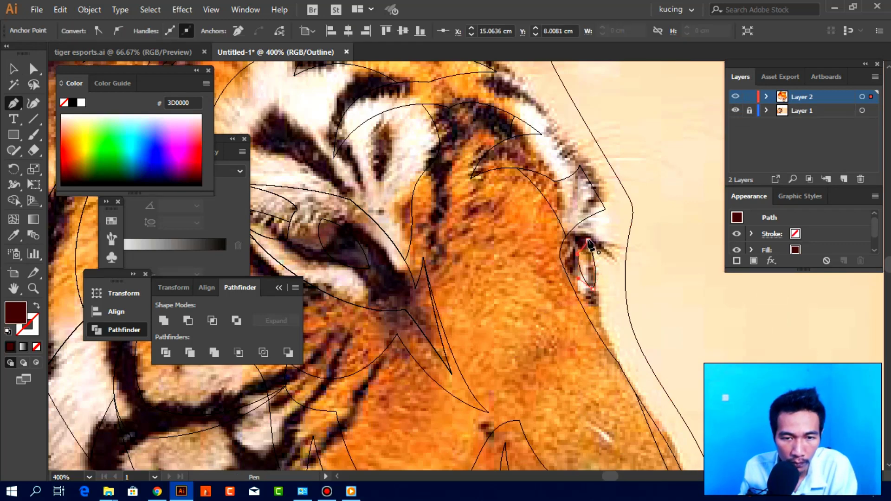
left_click(588, 240)
Fill the far eye with the cream F2DBCC sampled from the face.
key("ctrl+minus")
key("ctrl+y")
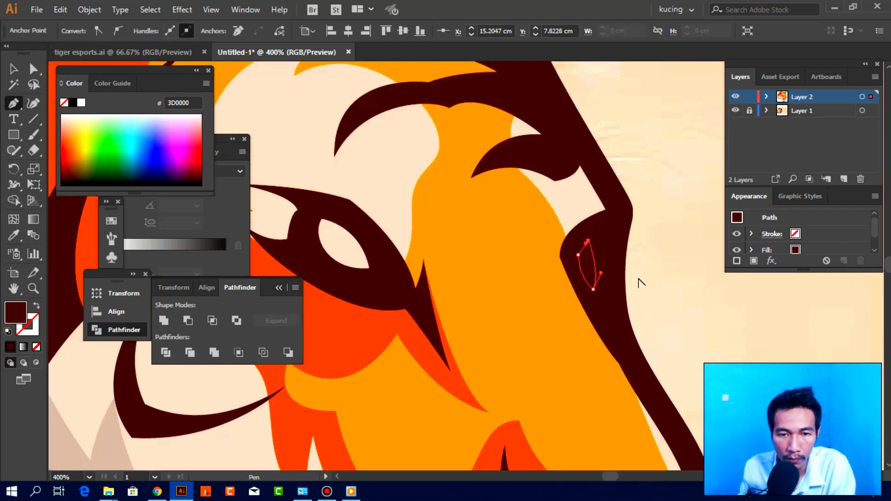
key("i")
left_click(427, 250)
key("v")
left_click(636, 284)
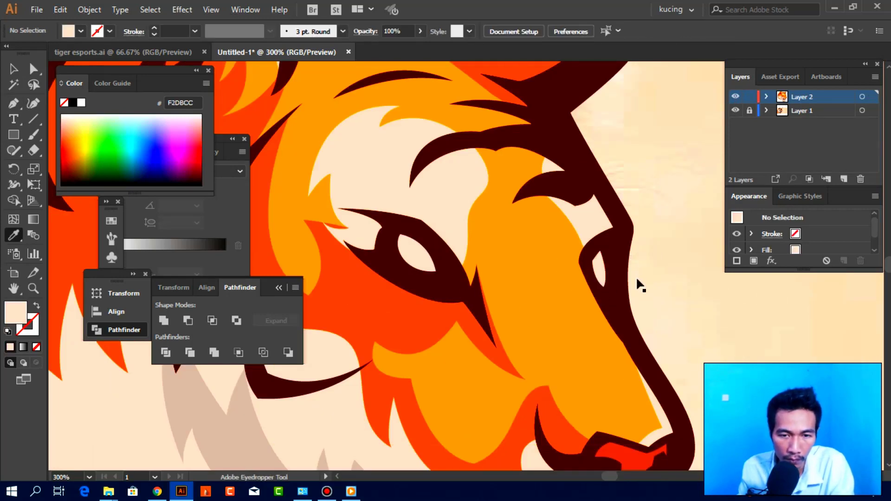
key("ctrl+minus")
key("ctrl+minus")
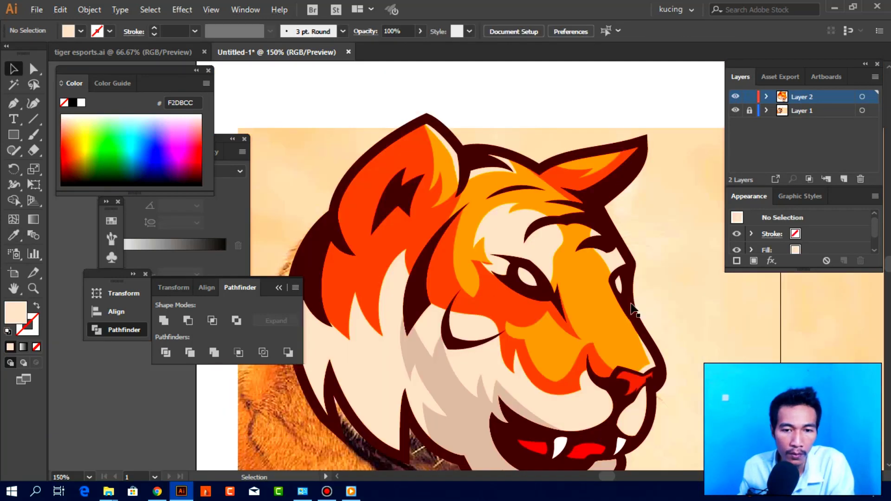
left_click(633, 312)
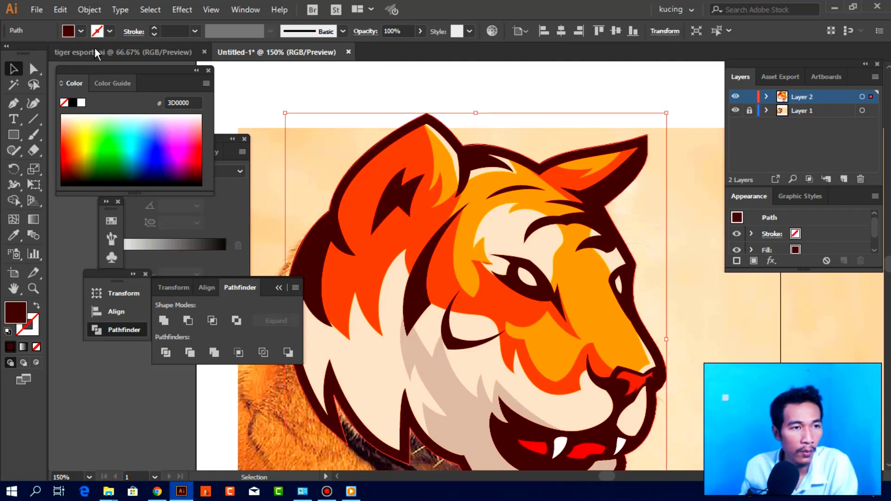
Offset the dark outline path by 0.3528 cm with a miter limit of 6.
left_click(90, 10)
mouse_move(138, 291)
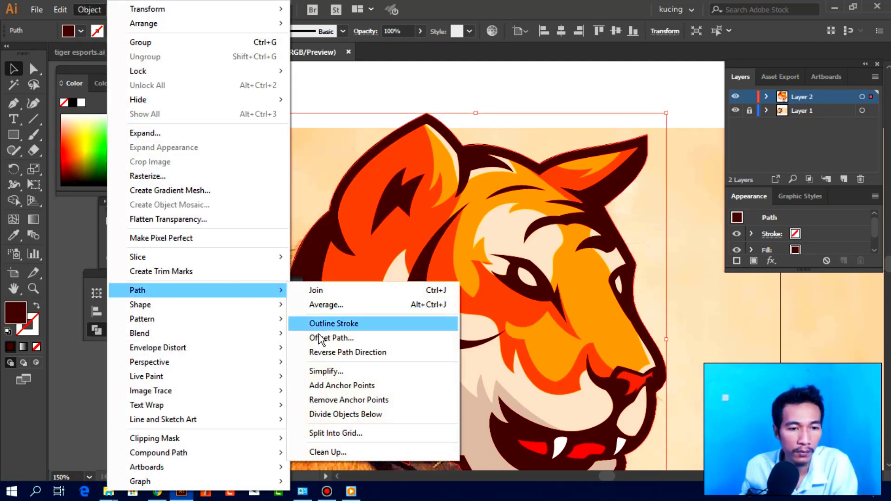
left_click(320, 338)
left_click(675, 194)
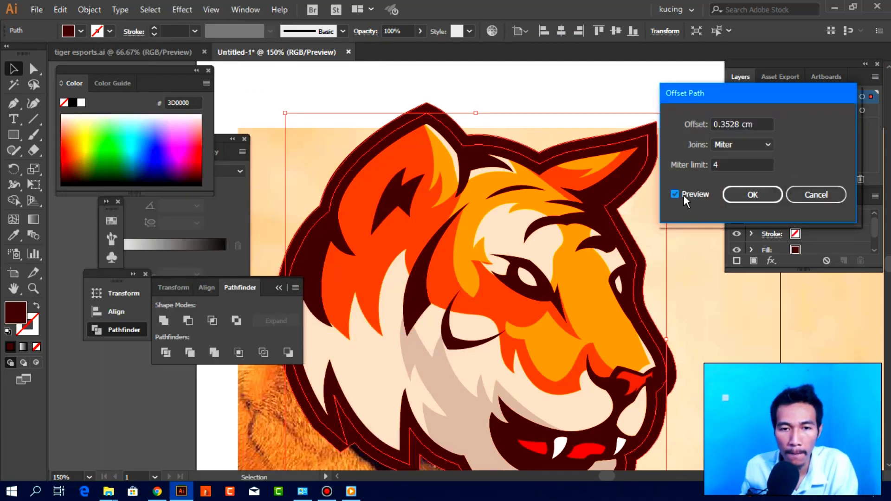
left_click(730, 162)
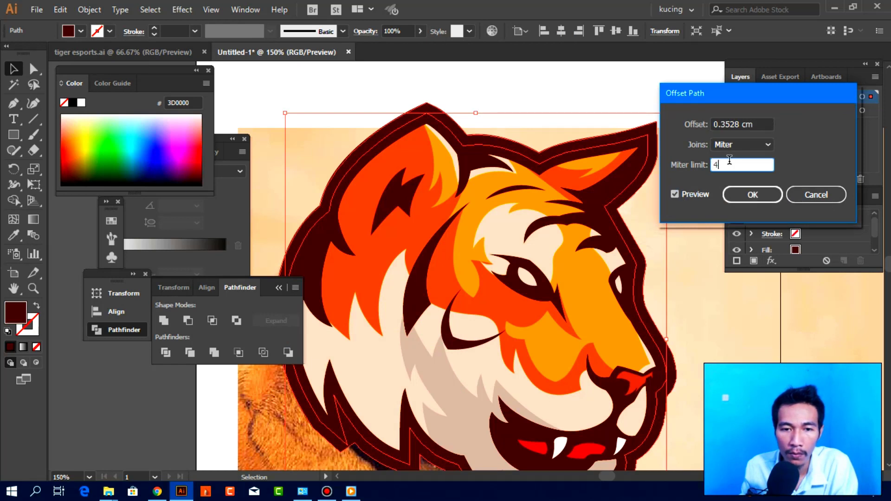
key("Up")
key("Up")
left_click(746, 193)
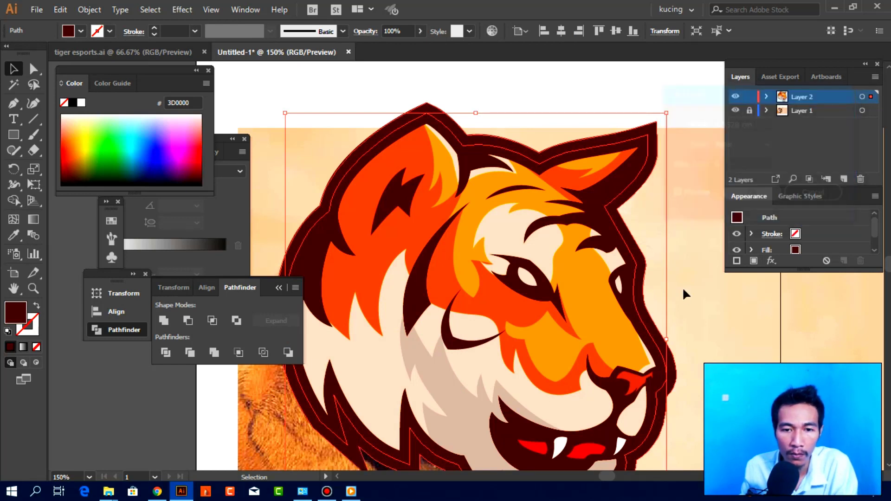
Fill the new offset outline with orange FFA300.
scroll(686, 303, "down", 2)
left_click_drag(686, 302, 672, 283)
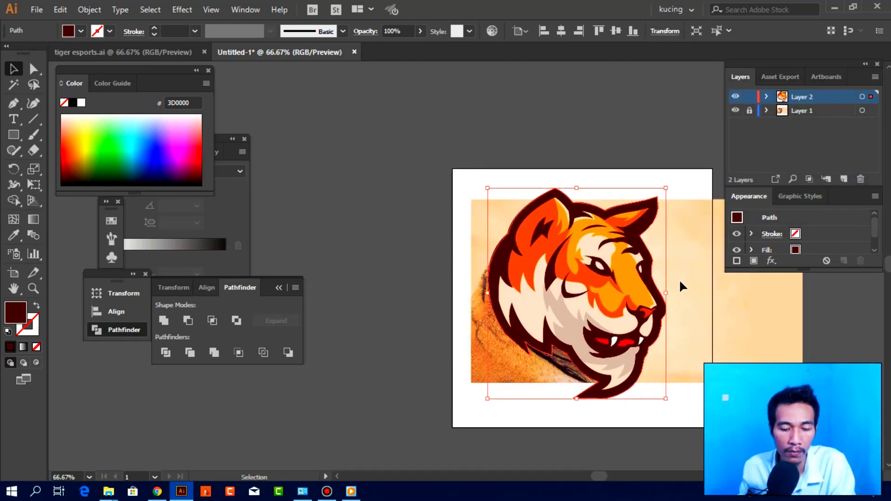
key("i")
left_click(629, 263)
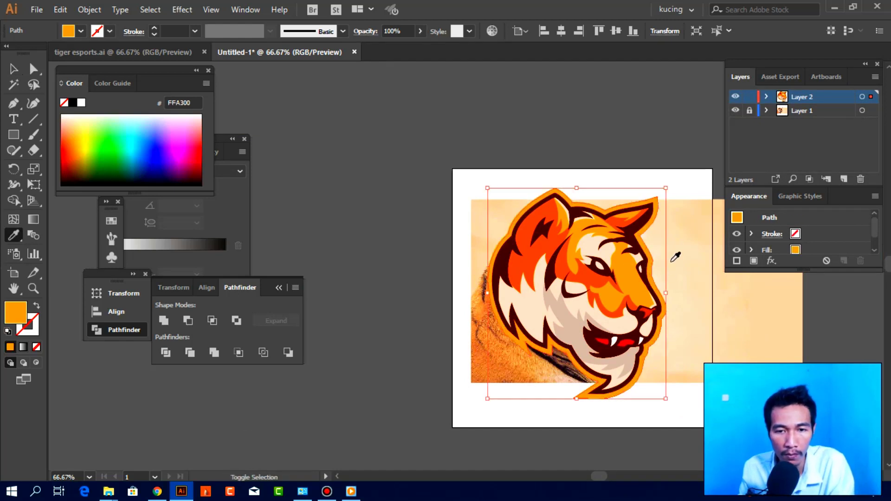
key("ctrl+shift+a")
Hide the photo layer and create a 21 × 21 cm square aligned to the artboard.
key("v")
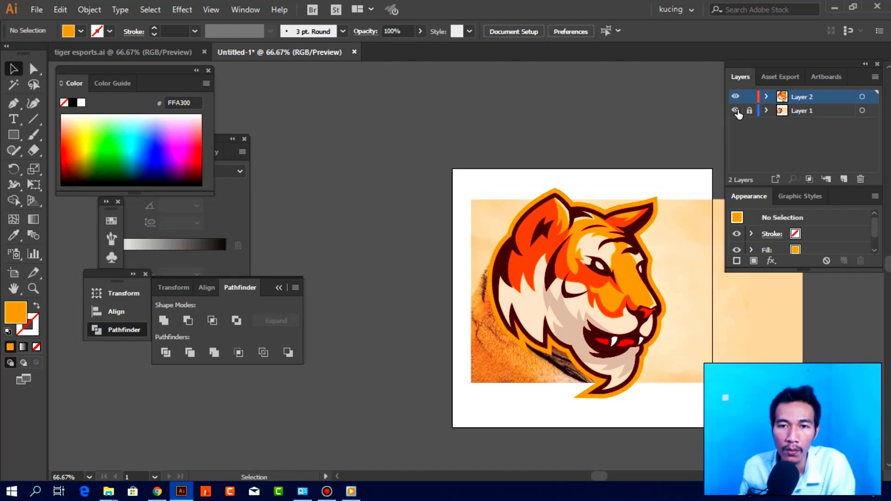
left_click(736, 111)
left_click(13, 134)
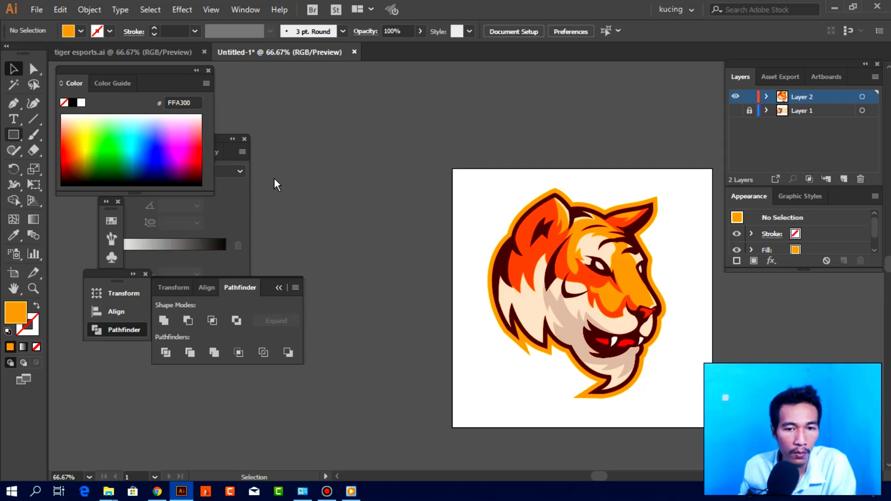
key("m")
left_click(486, 190)
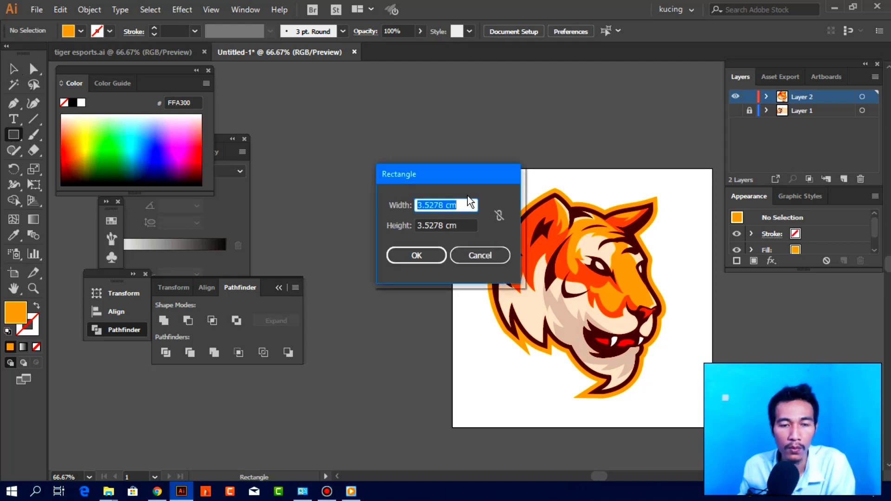
type("21")
key("Tab")
type("21")
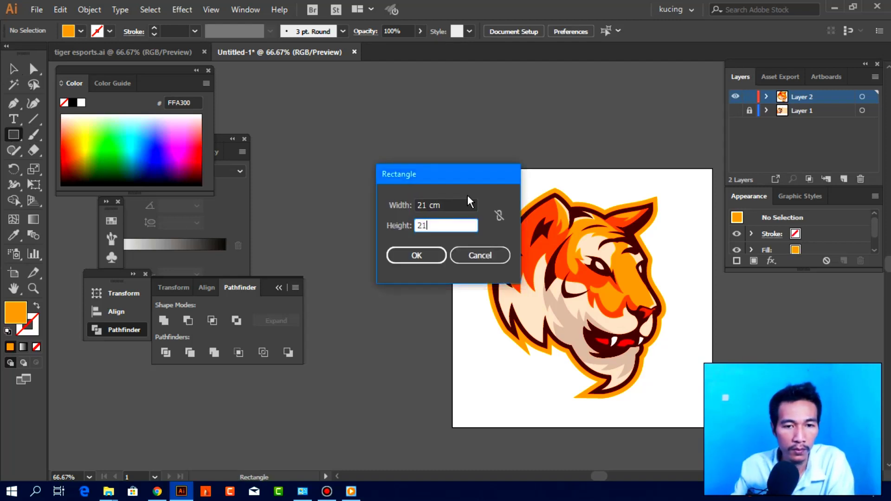
key("Return")
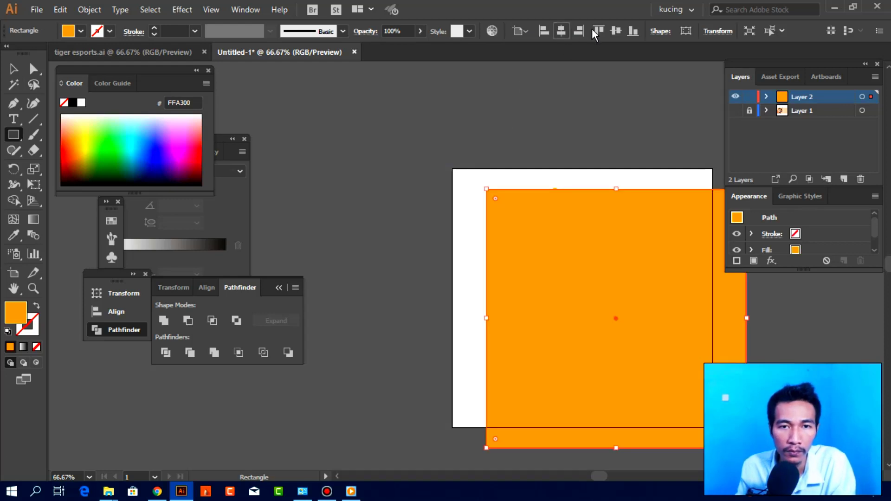
left_click(615, 31)
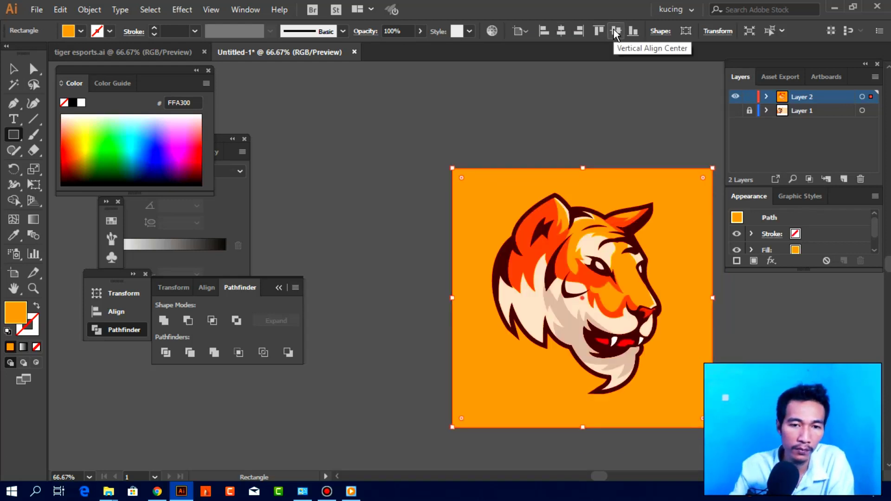
Fill the square with dark maroon 3D0000 and view the artboard at 100%.
key("i")
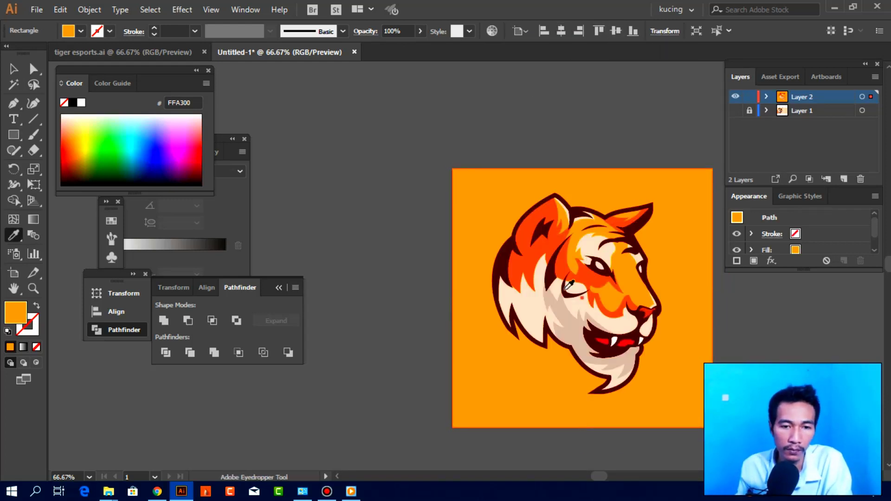
left_click(527, 252)
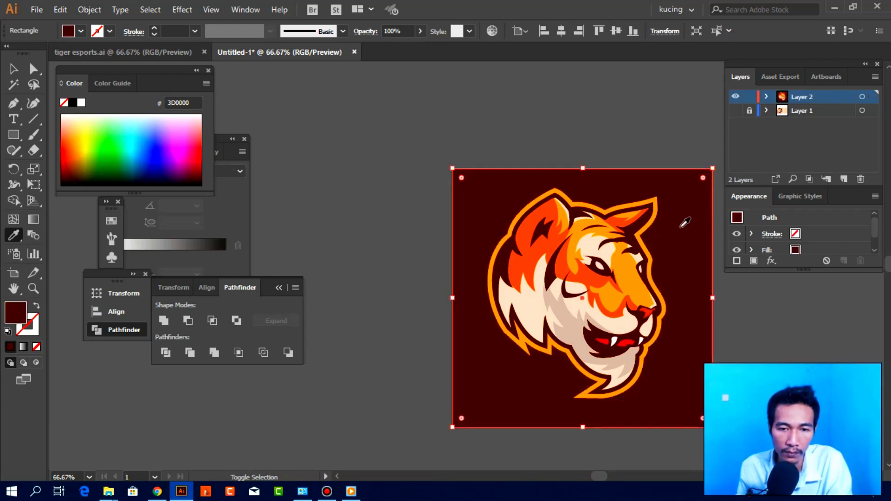
key("ctrl+shift+a")
key("v")
key("ctrl+1")
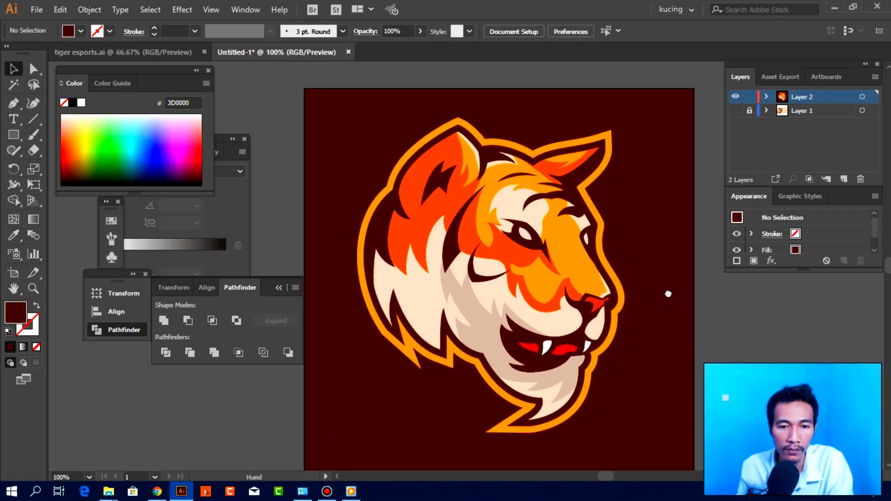
Hide the toolbar, Control bar and panels to show only the finished tiger artwork.
key("Tab")
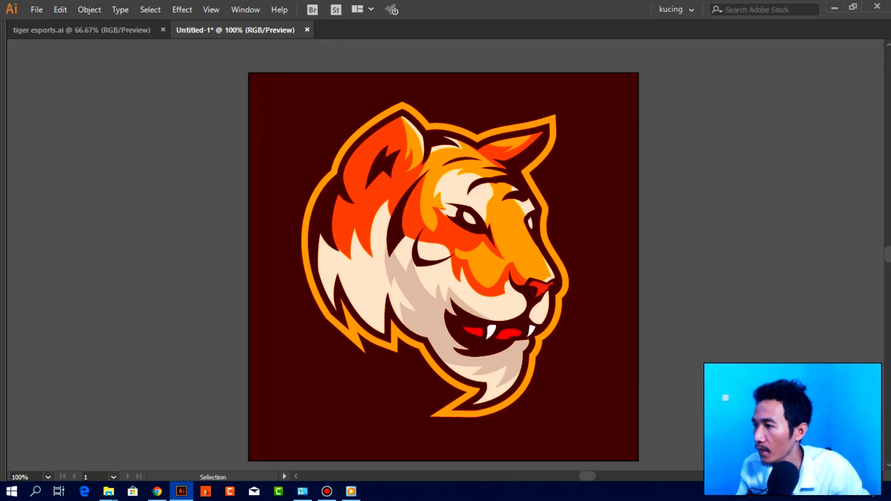
key("alt+Tab")
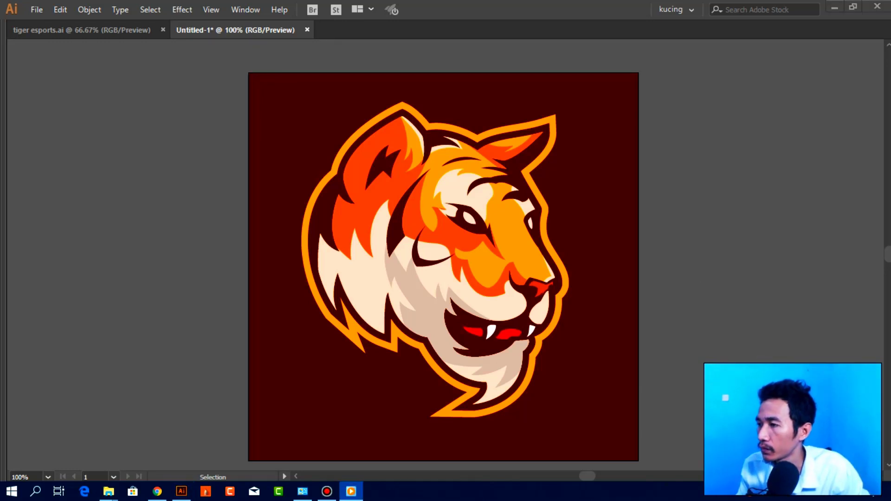